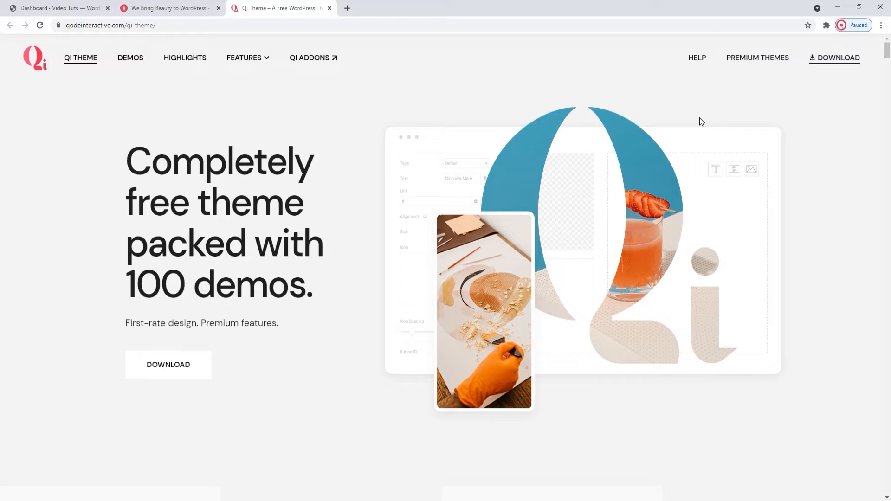
Browse the Qi theme demos, open the Packaging Design demo and look through its homepage.
drag(887, 53, 887, 215)
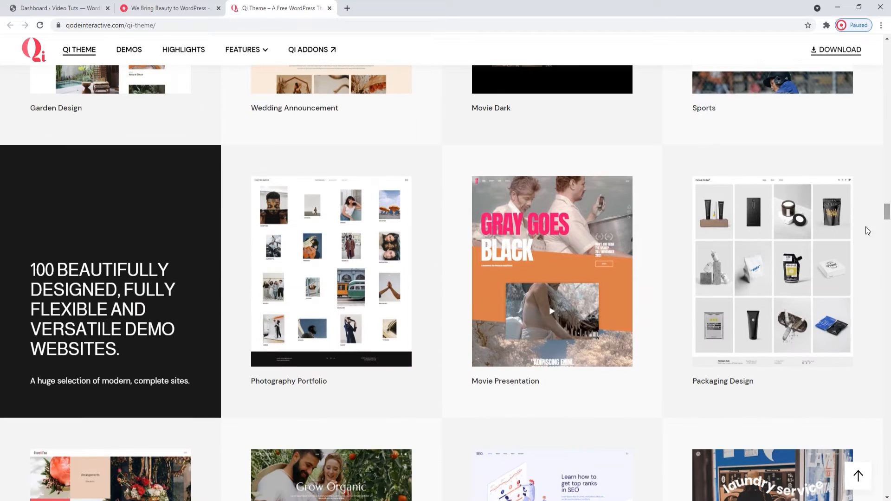
click(793, 253)
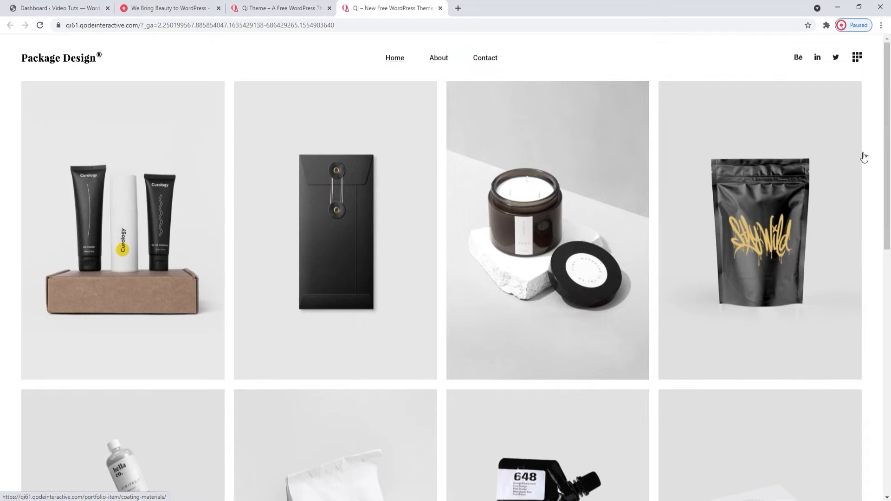
drag(888, 137, 889, 371)
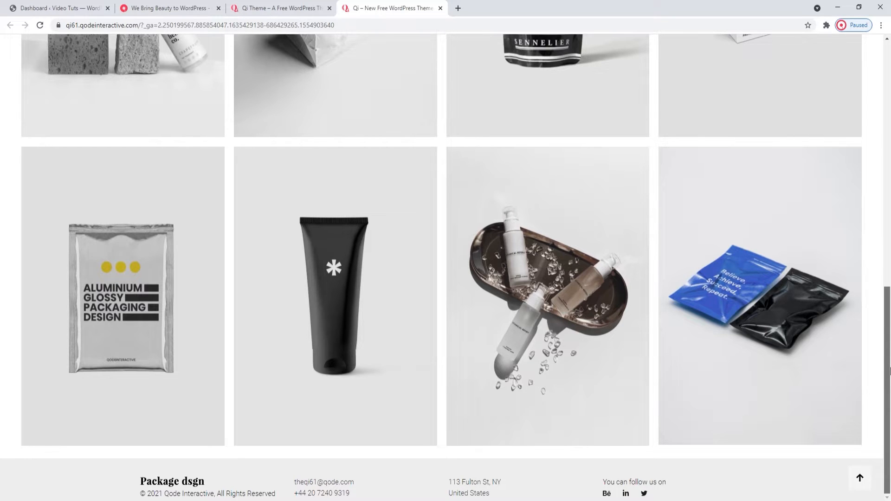
drag(890, 364, 888, 89)
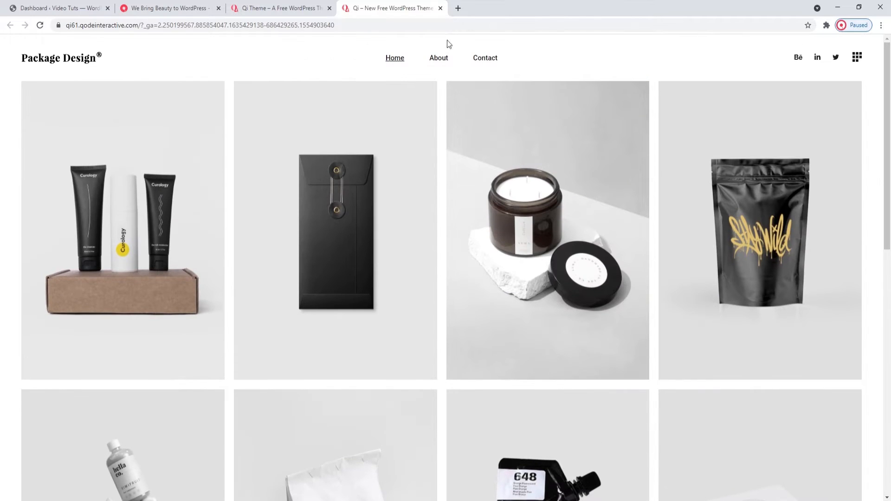
Open the Portfolio settings in the Qode Essential Addons options of the WordPress dashboard, allowing the diagnostic data collection.
click(94, 7)
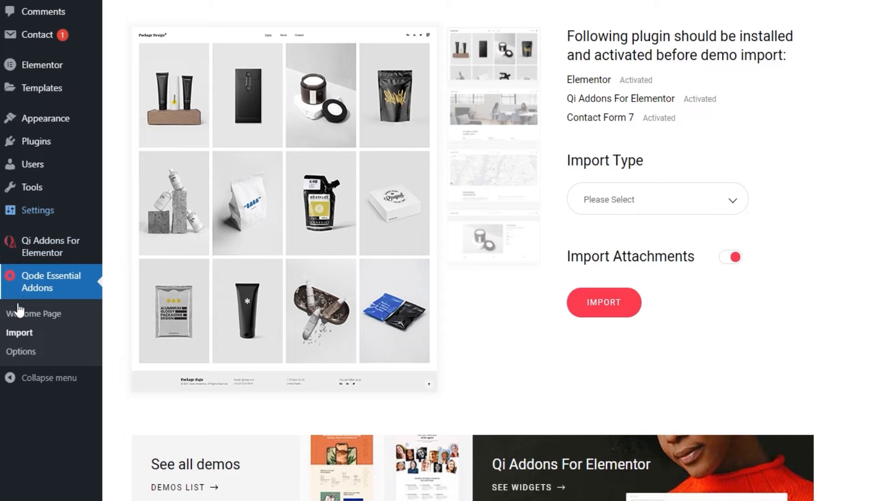
click(21, 352)
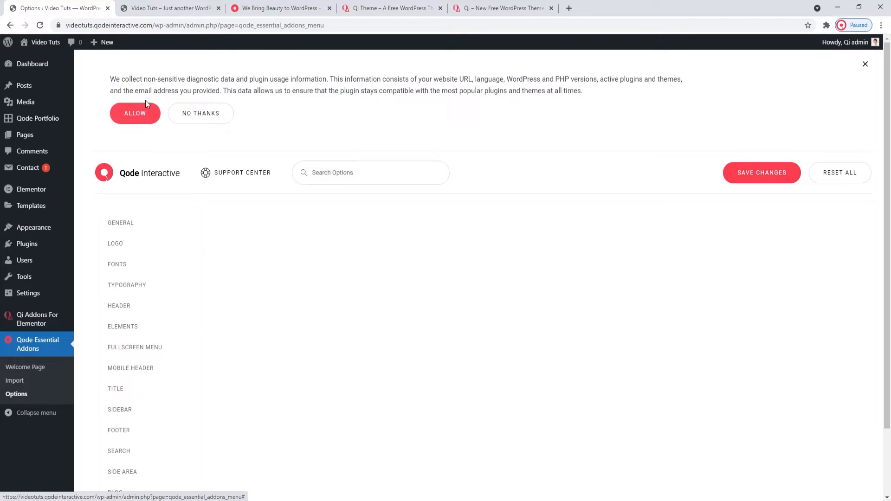
click(135, 114)
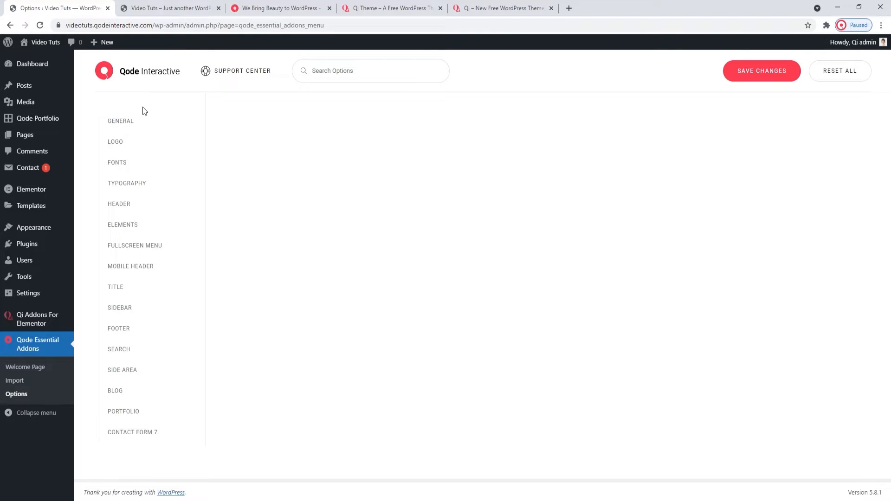
click(161, 383)
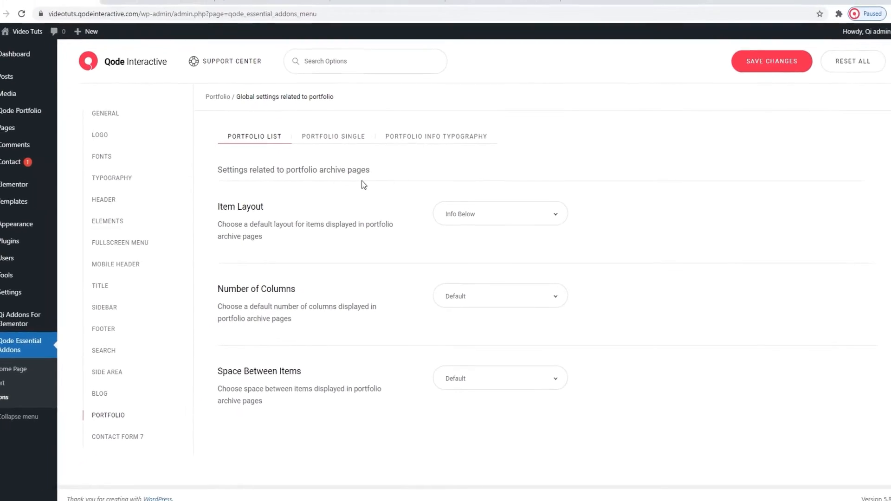
Open the Projects category archive from the site's homepage in its own tab beside the options tab and look through its items.
click(134, 11)
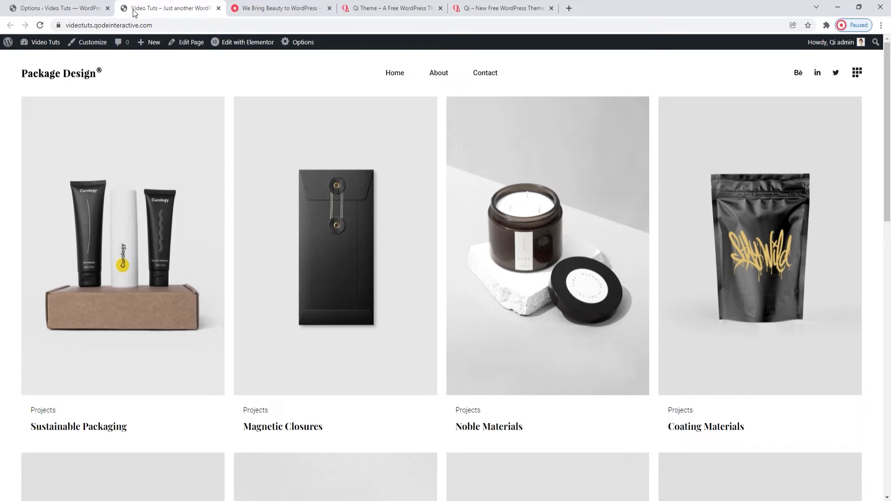
middle_click(262, 414)
click(205, 4)
drag(204, 4, 139, 5)
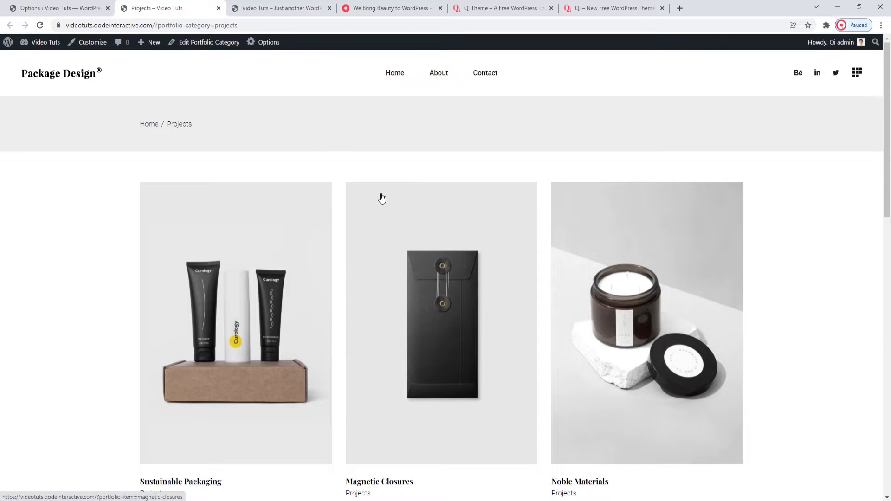
scroll(382, 198, down, 8)
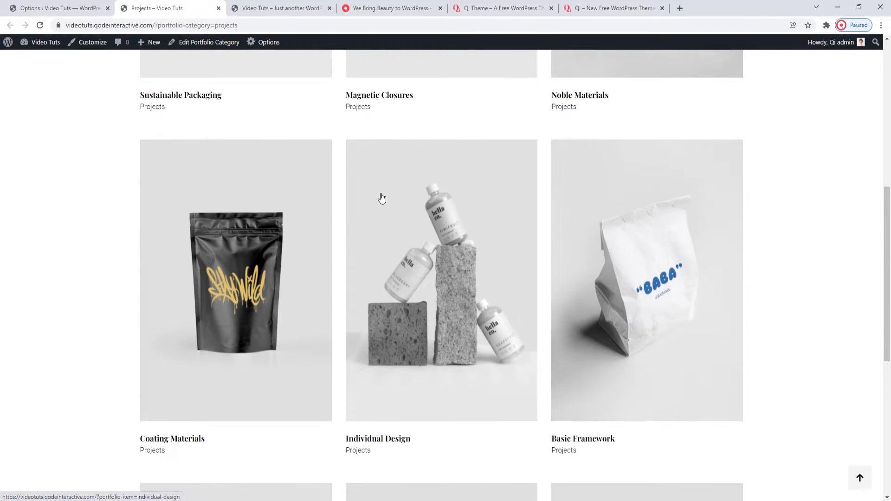
scroll(381, 198, down, 4)
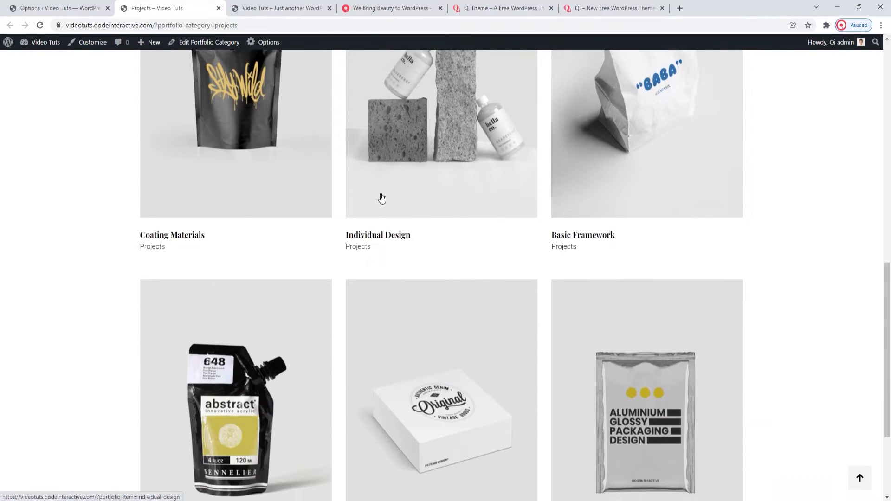
scroll(382, 199, down, 2)
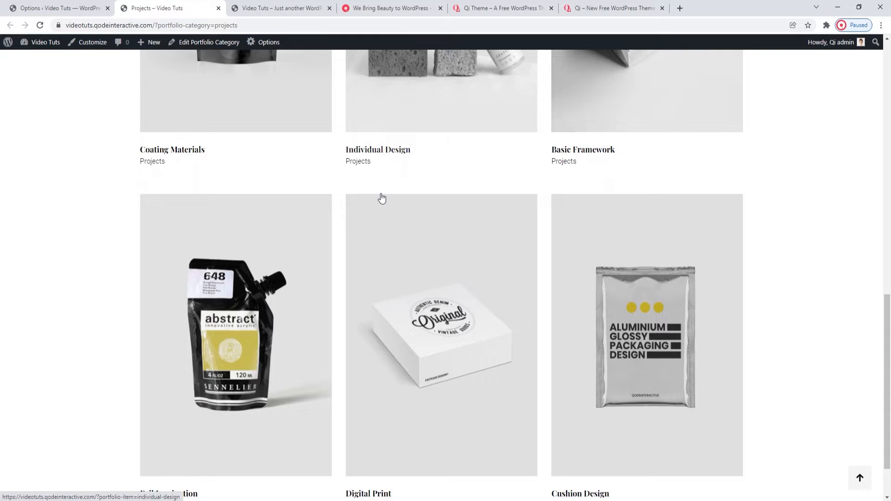
scroll(382, 198, up, 15)
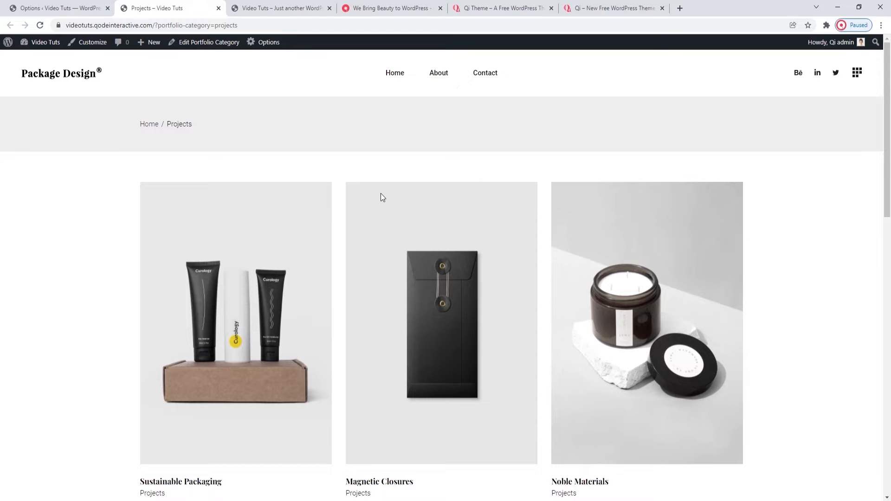
Check the archive's current item layout, set the portfolio list's Item Layout to Info Follow, save and reload the Projects archive.
click(44, 8)
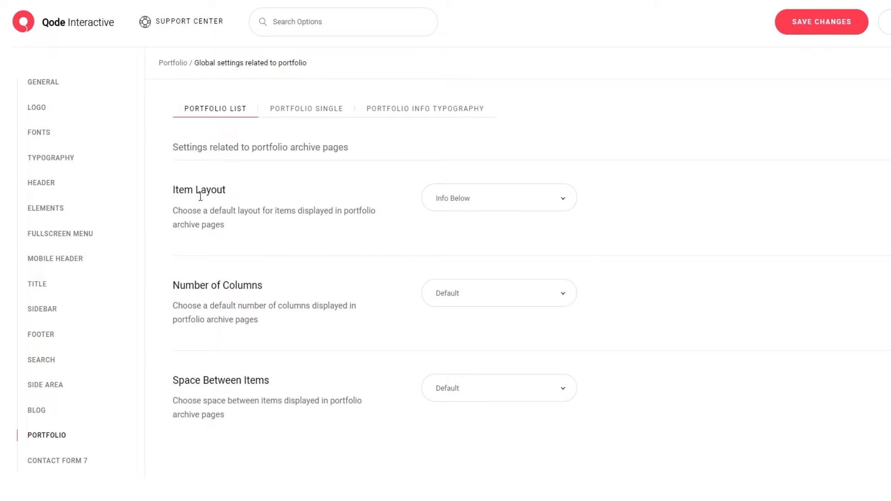
click(434, 210)
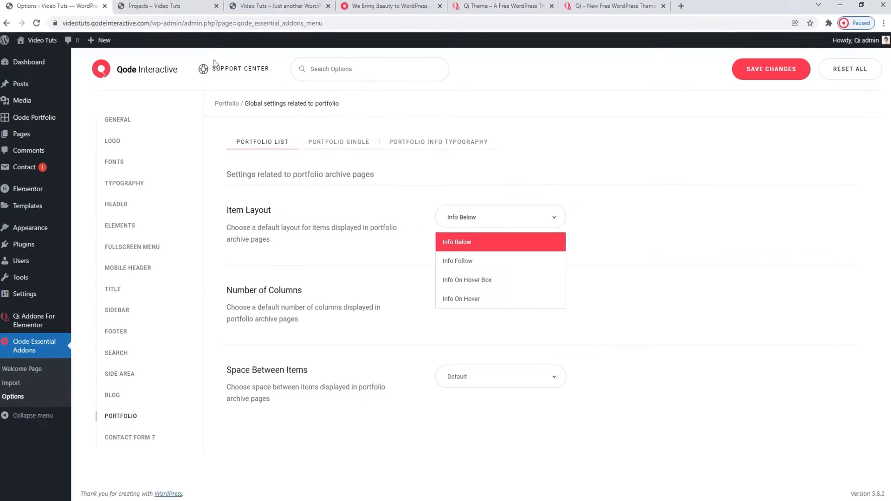
click(129, 9)
scroll(228, 235, down, 2)
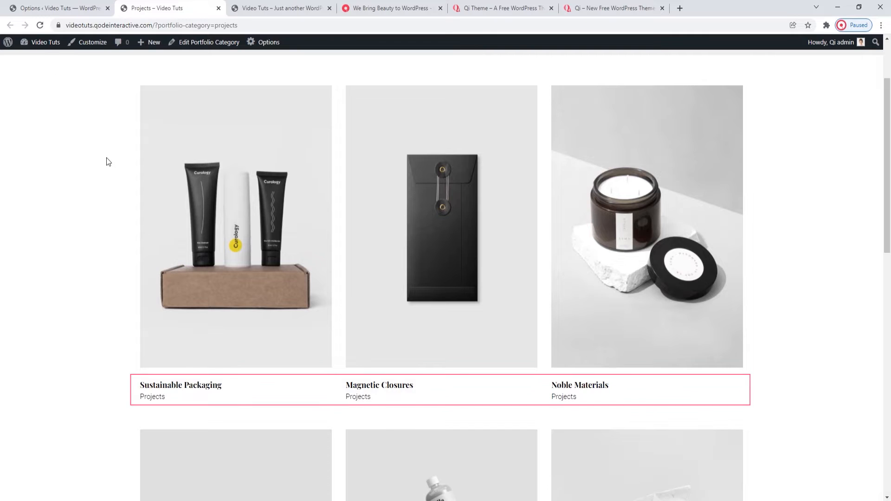
click(32, 9)
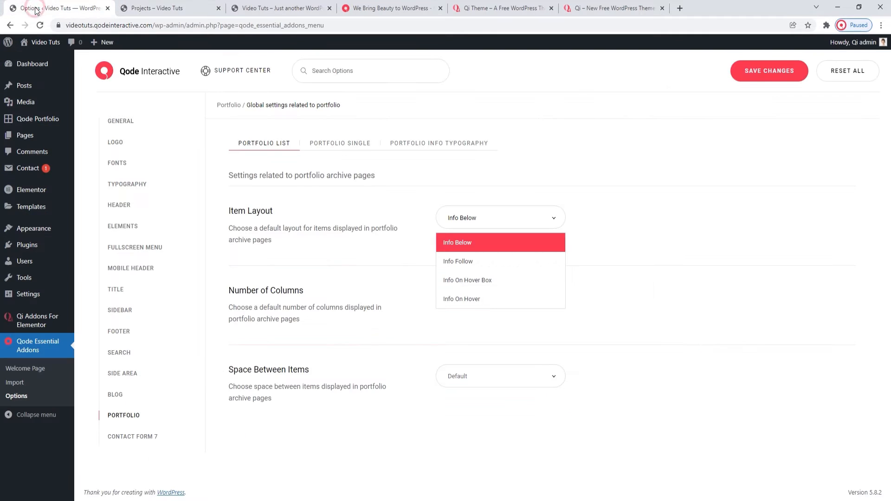
click(474, 262)
click(748, 80)
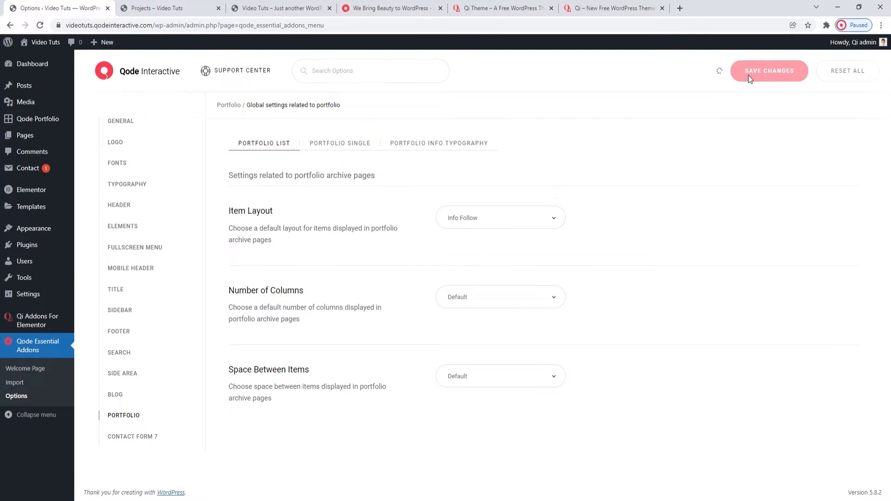
click(197, 5)
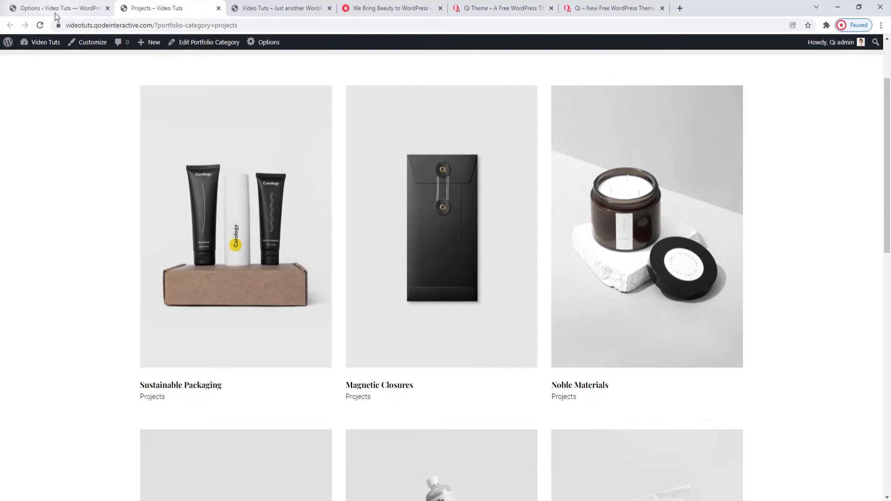
click(40, 25)
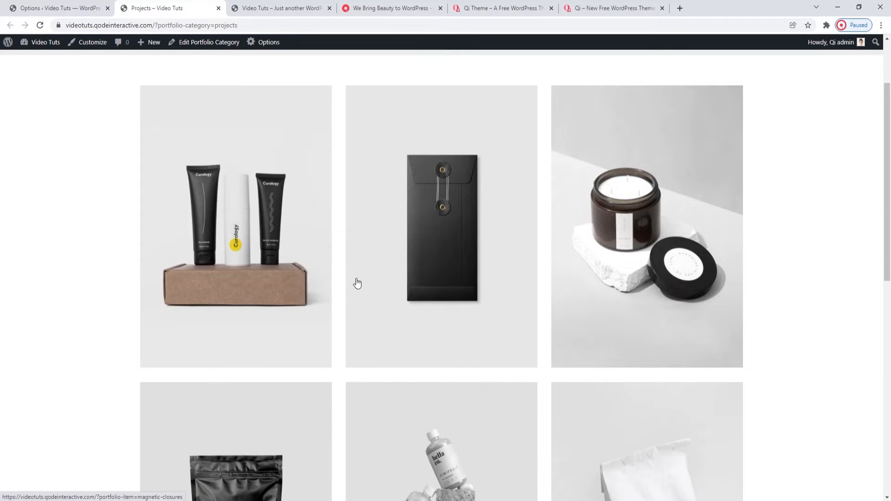
Set the portfolio list's Item Layout to Info On Hover Box, save and reload the Projects archive.
click(28, 8)
click(471, 231)
click(491, 280)
click(744, 77)
click(155, 8)
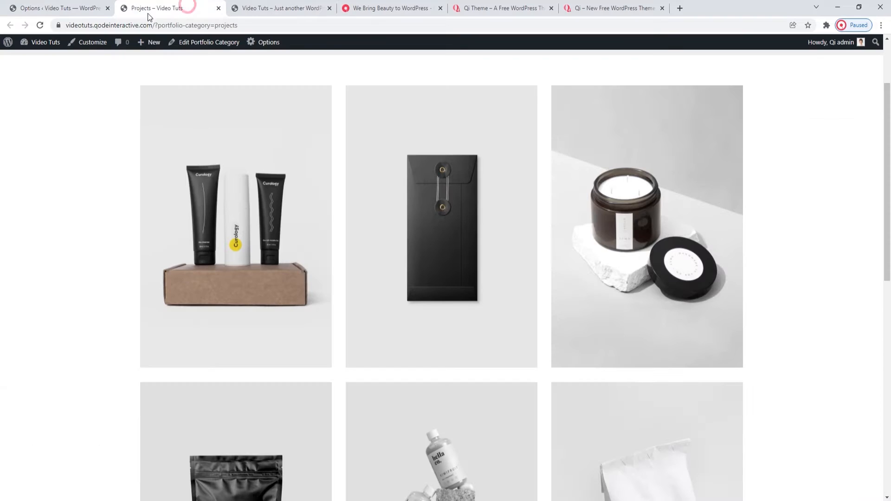
click(41, 25)
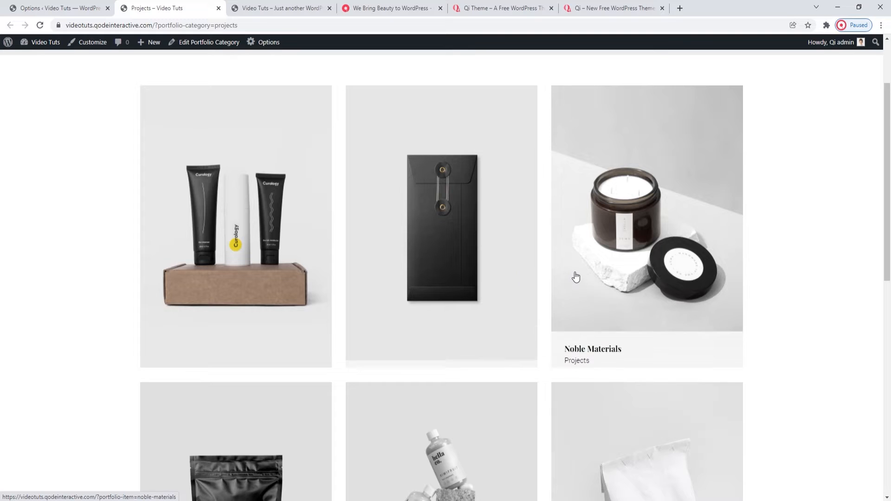
Set the portfolio list's Item Layout to Info On Hover, save and reload the Projects archive.
click(89, 14)
click(476, 228)
click(505, 302)
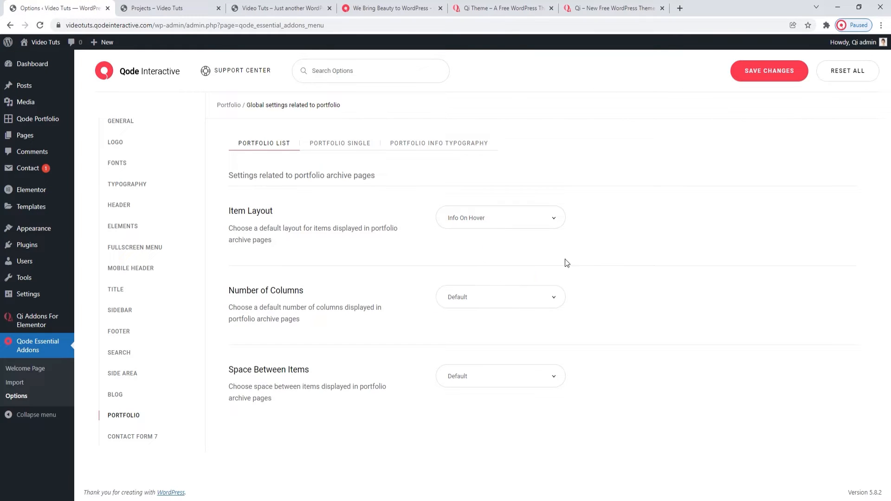
click(740, 77)
click(139, 8)
click(40, 25)
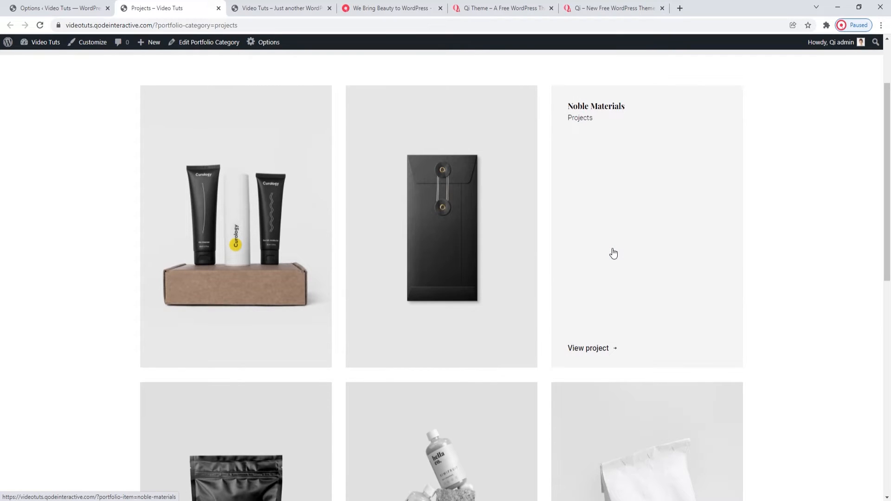
Set the portfolio list's Number of Columns to Four, save and reload the Projects archive.
click(70, 10)
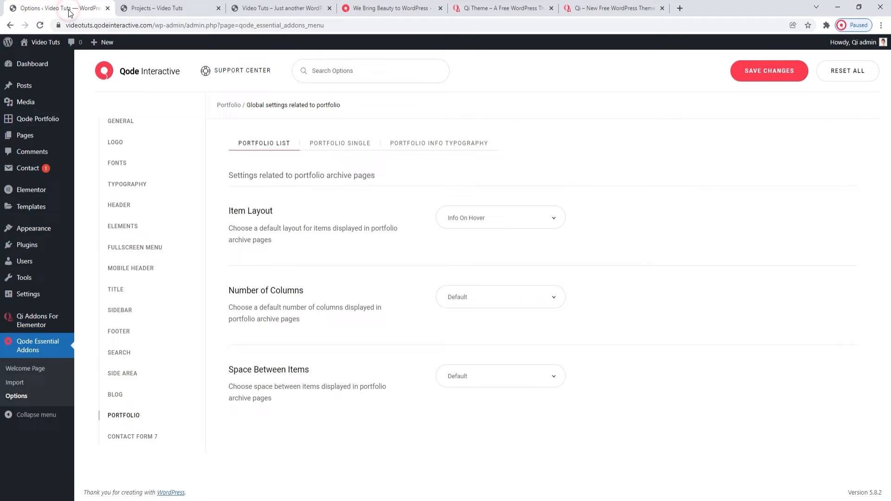
click(506, 291)
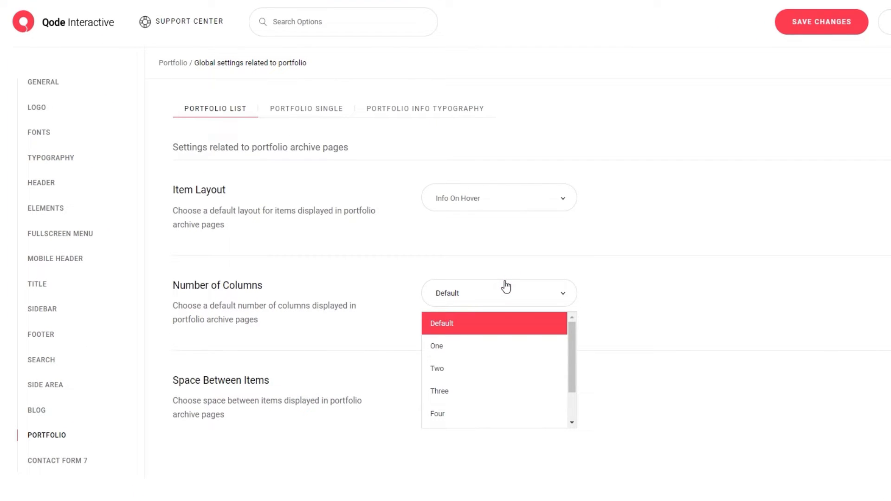
click(515, 413)
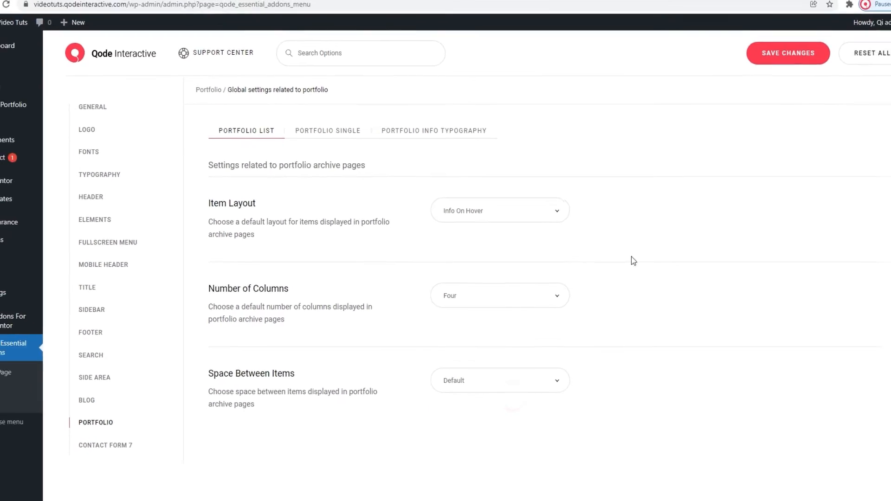
click(786, 23)
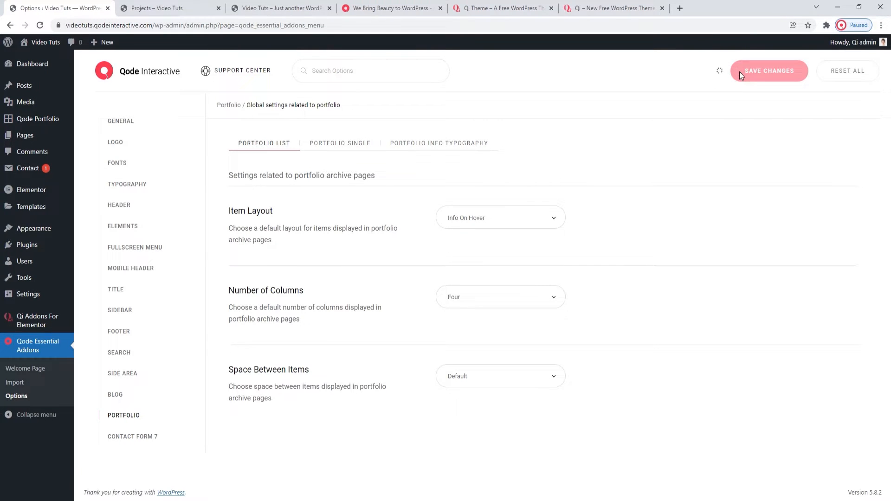
click(156, 9)
click(40, 25)
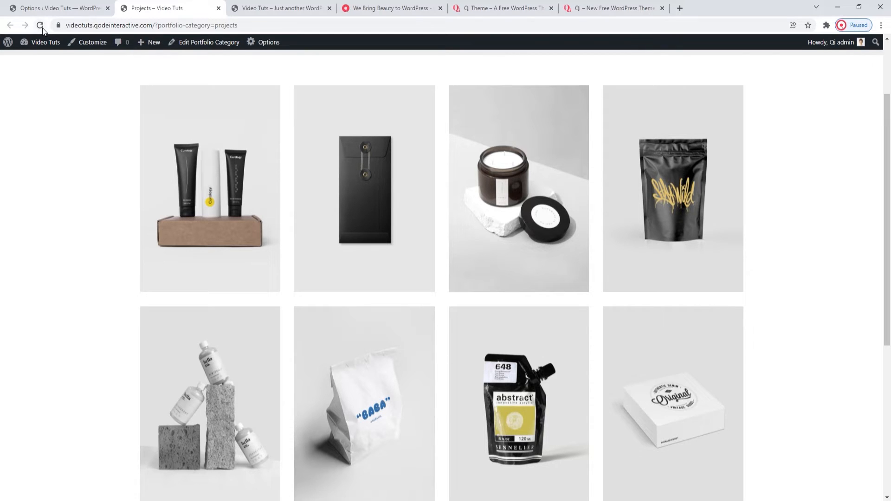
Check the item spacing on the Projects archive, set the portfolio list's Space Between Items to Large (25) and save.
click(62, 8)
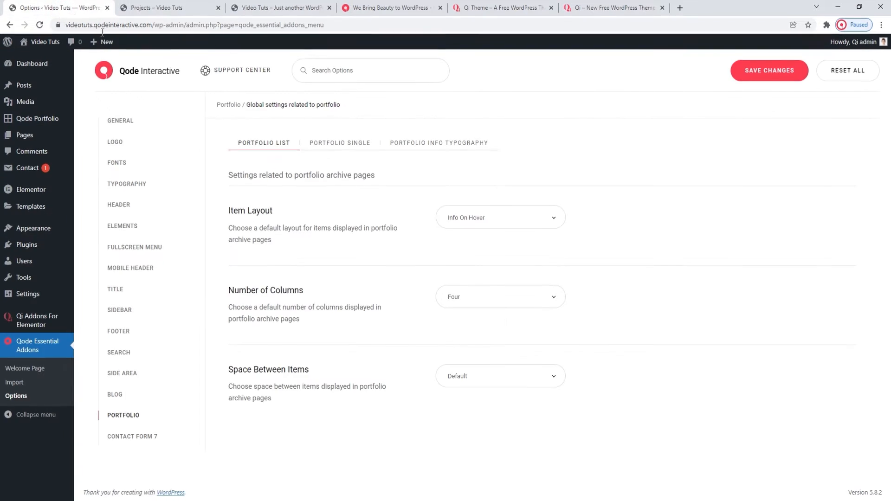
click(476, 360)
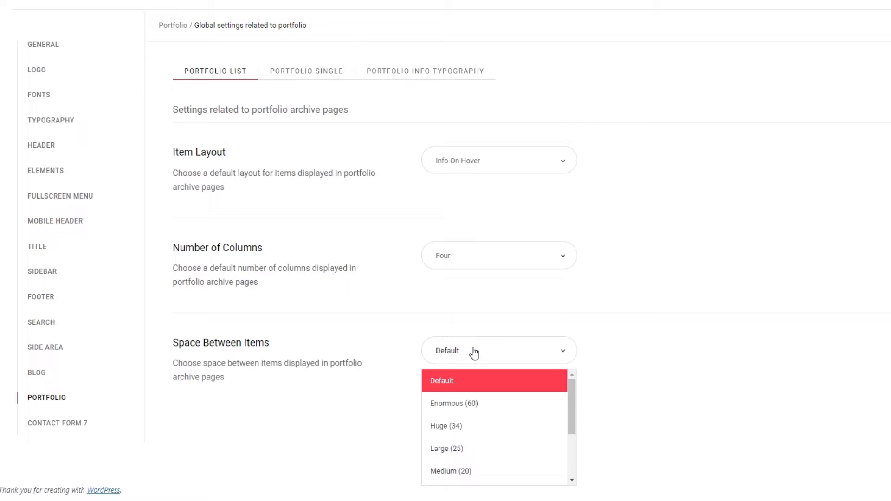
click(135, 8)
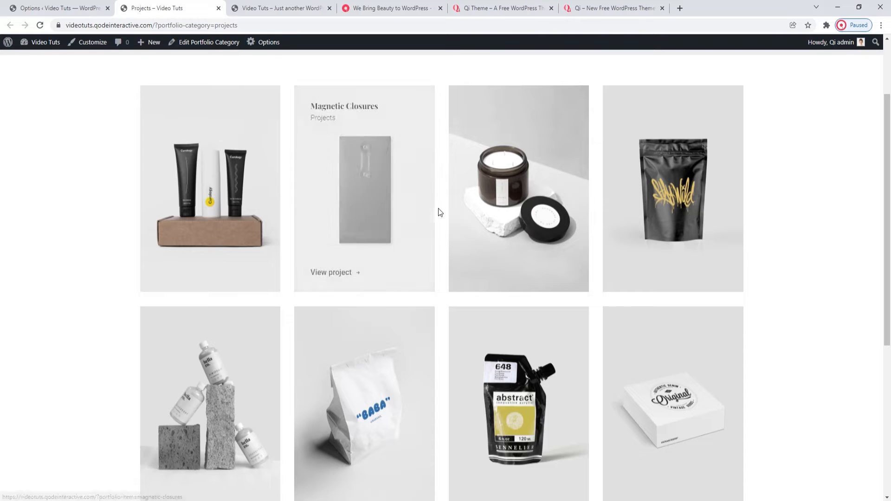
click(86, 8)
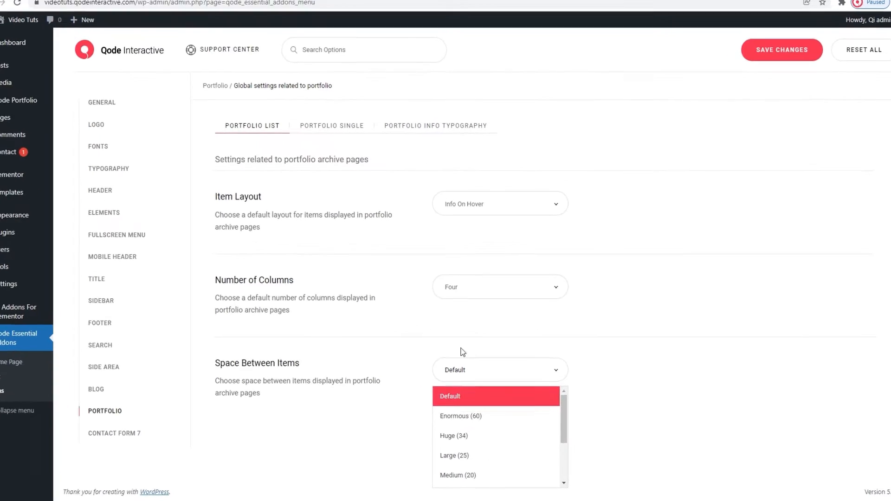
click(512, 449)
click(754, 77)
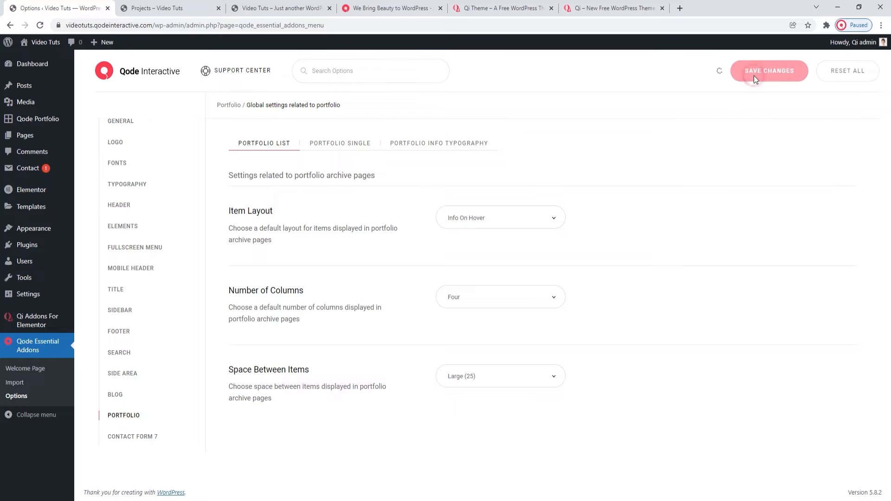
Reload the Projects archive, check its item spacing and close the archive page.
click(156, 8)
click(41, 25)
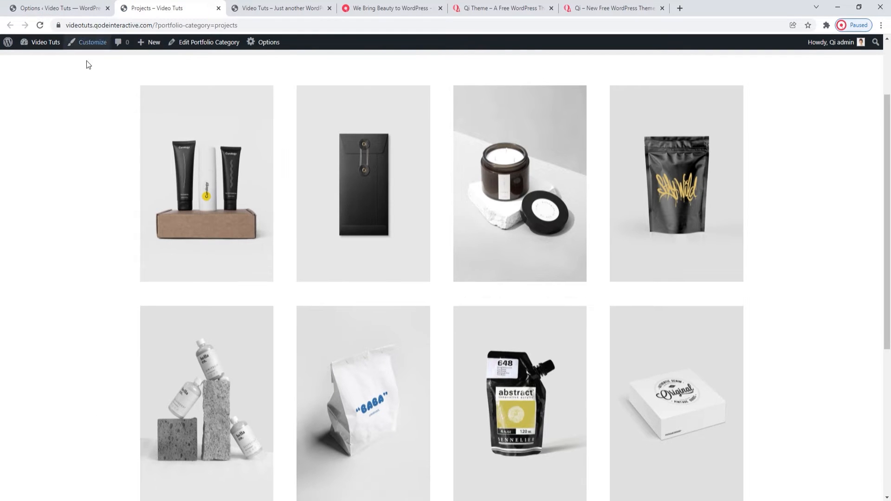
scroll(290, 214, up, 1)
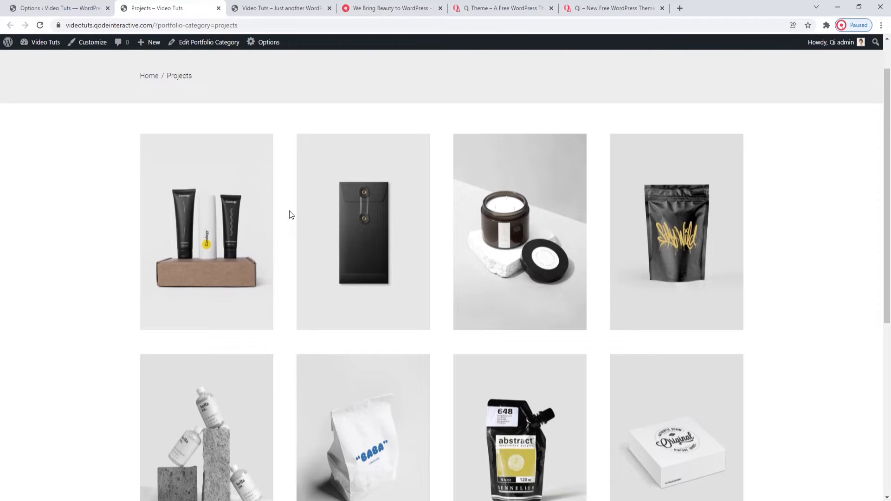
click(218, 12)
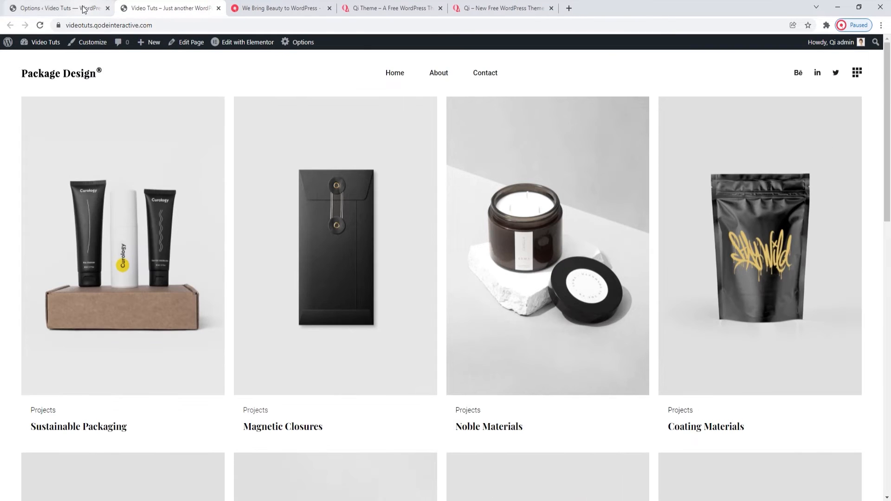
Set the portfolio list's Item Layout to Info Below, and both Number of Columns and Space Between Items to Default.
click(55, 8)
click(469, 228)
click(473, 240)
click(483, 304)
click(485, 318)
click(487, 393)
click(486, 399)
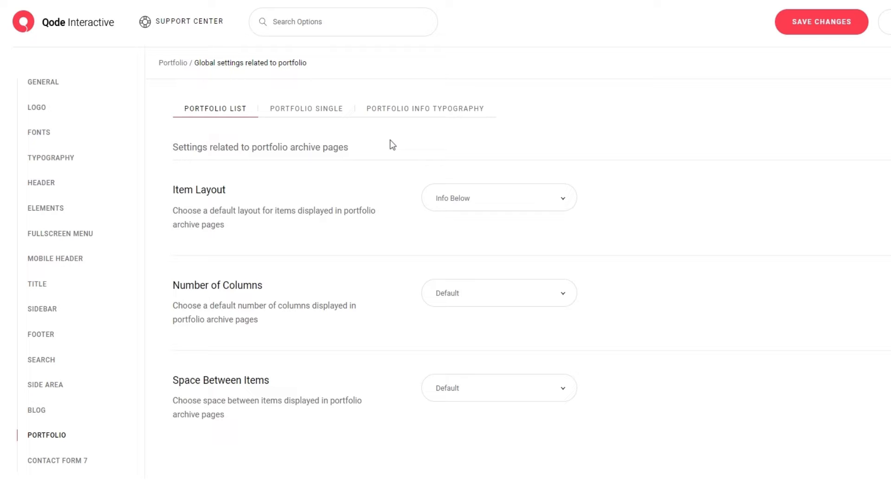
Show the Portfolio Single settings and open the Magnetic Closures item in a separate browser tab placed beside the options.
click(283, 111)
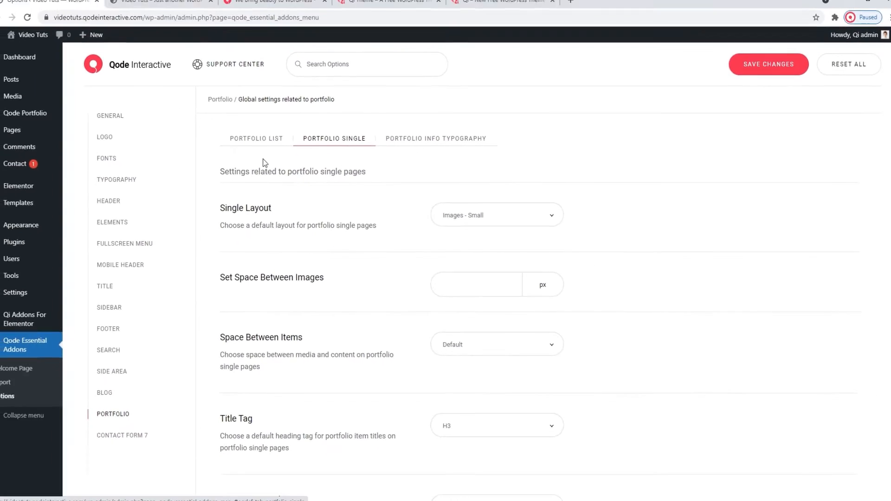
click(165, 2)
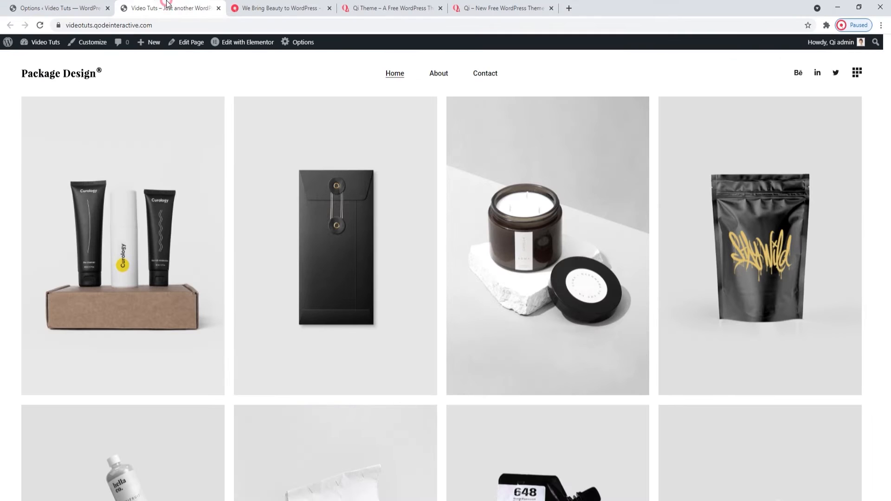
middle_click(275, 202)
drag(279, 3, 167, 2)
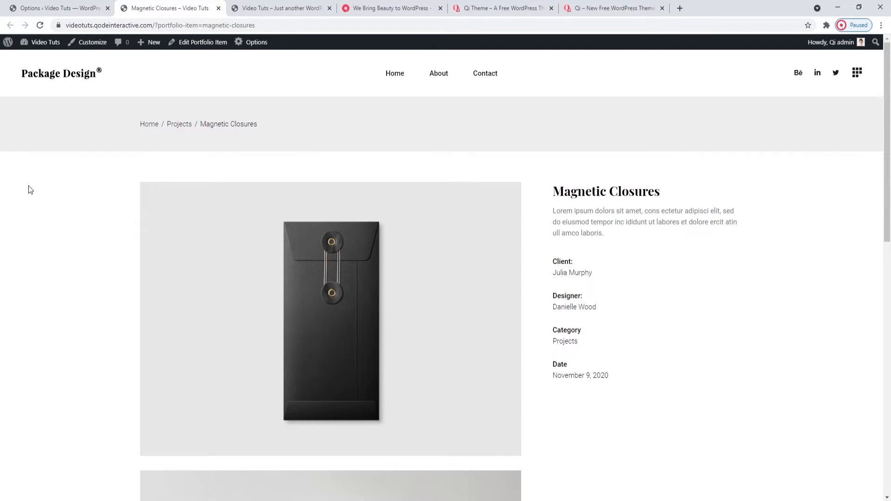
Review the Single Layout choices and examine the image layout and image spacing on the Magnetic Closures page.
click(64, 9)
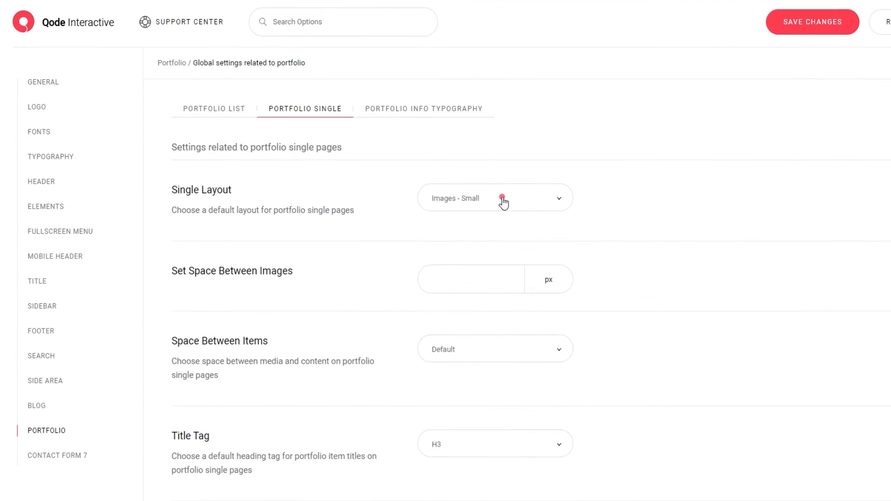
click(503, 201)
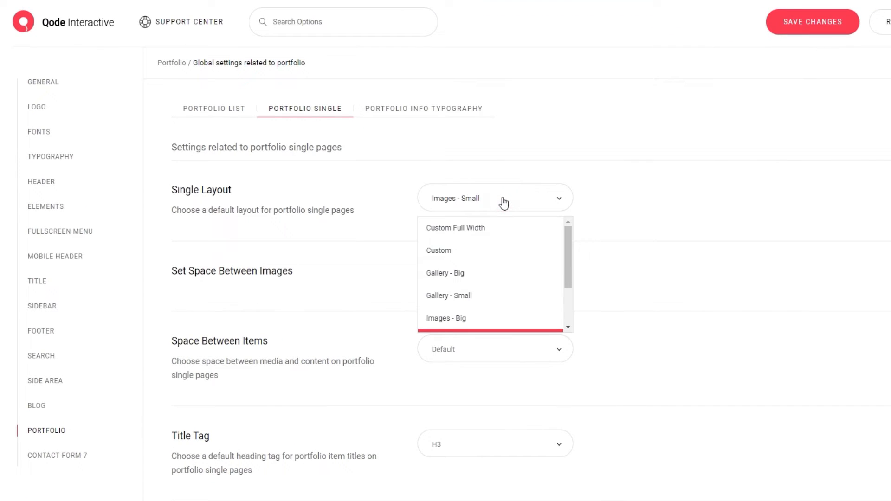
scroll(511, 251, down, 2)
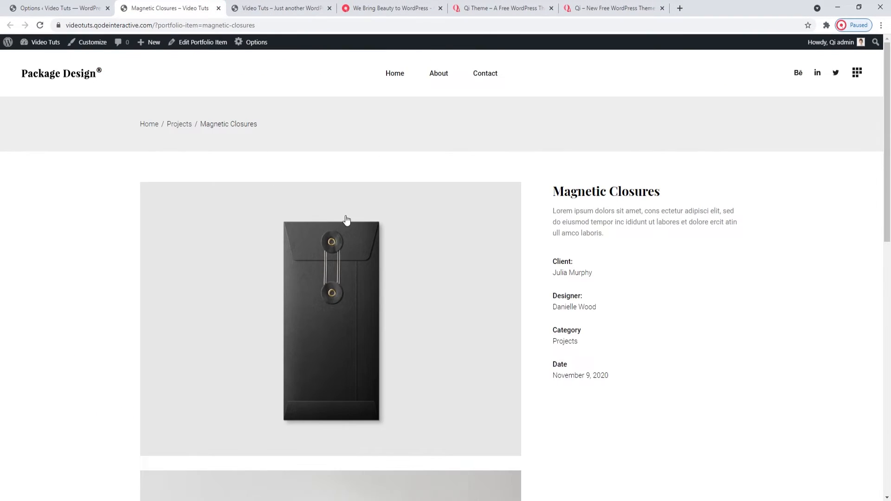
scroll(347, 219, down, 12)
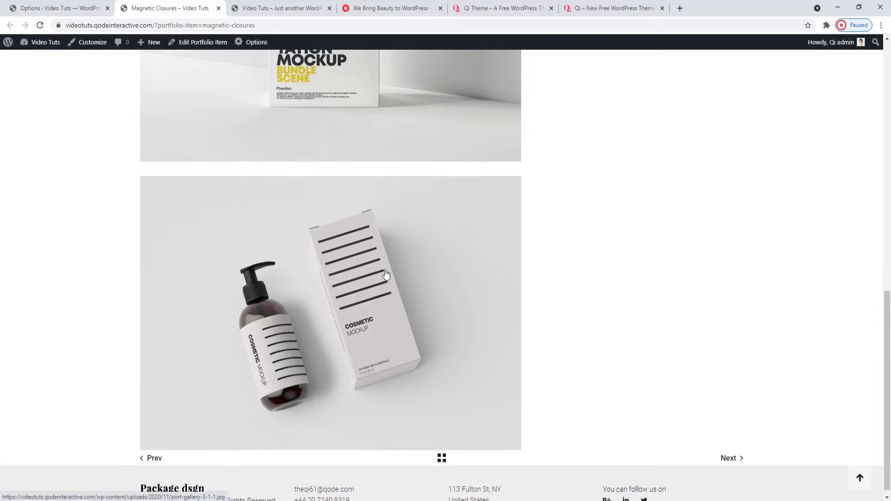
scroll(386, 274, up, 5)
scroll(265, 246, up, 8)
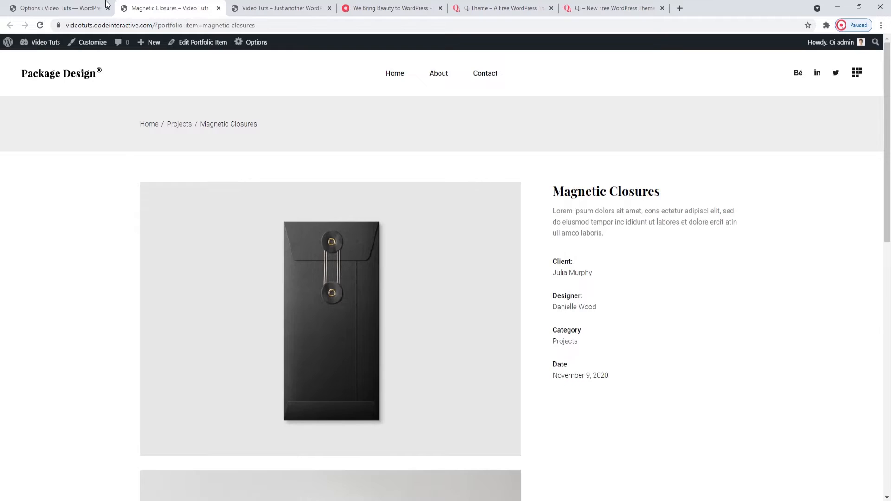
click(60, 8)
scroll(540, 203, down, 1)
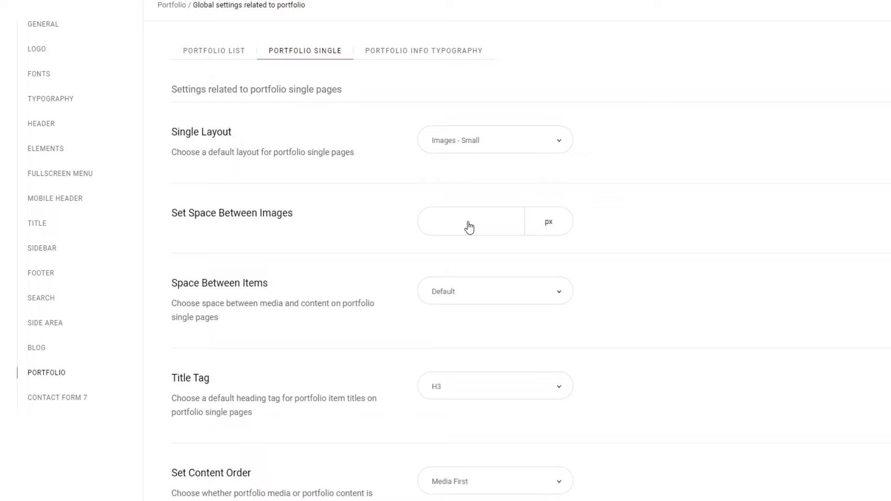
click(204, 6)
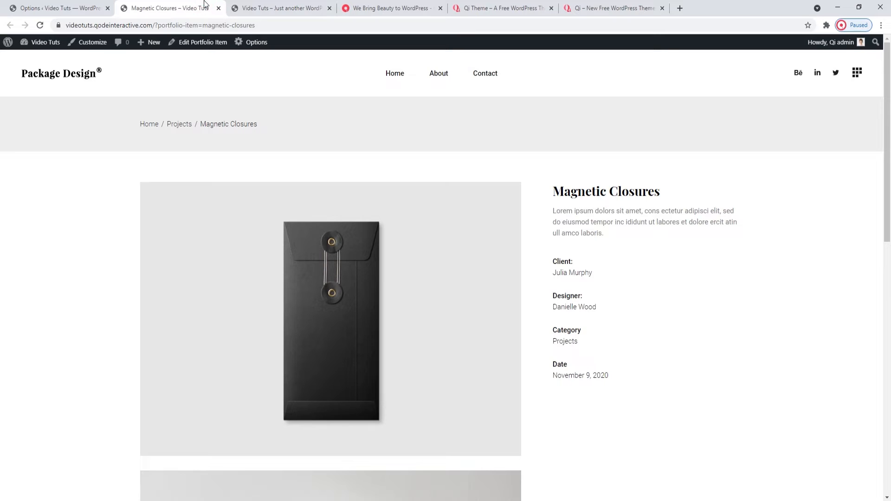
scroll(261, 204, down, 2)
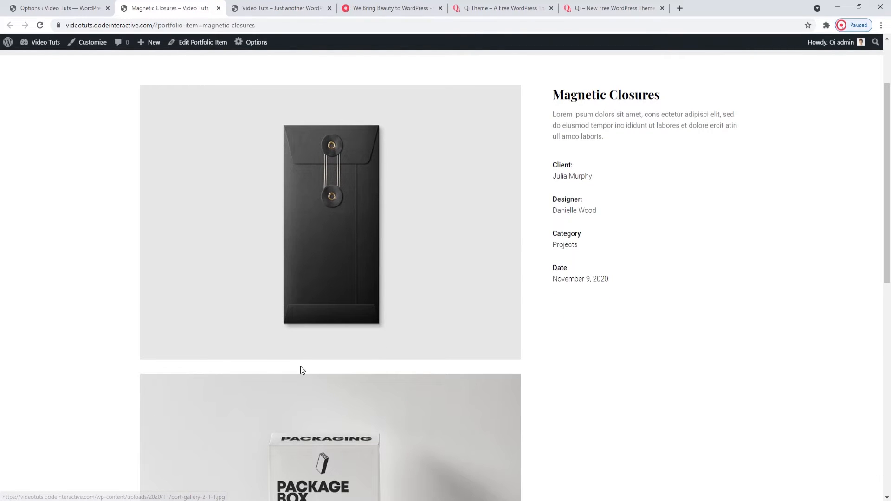
Set the single portfolio pages' Space Between Images to 70 px, save and reload the Magnetic Closures page.
click(106, 3)
click(447, 237)
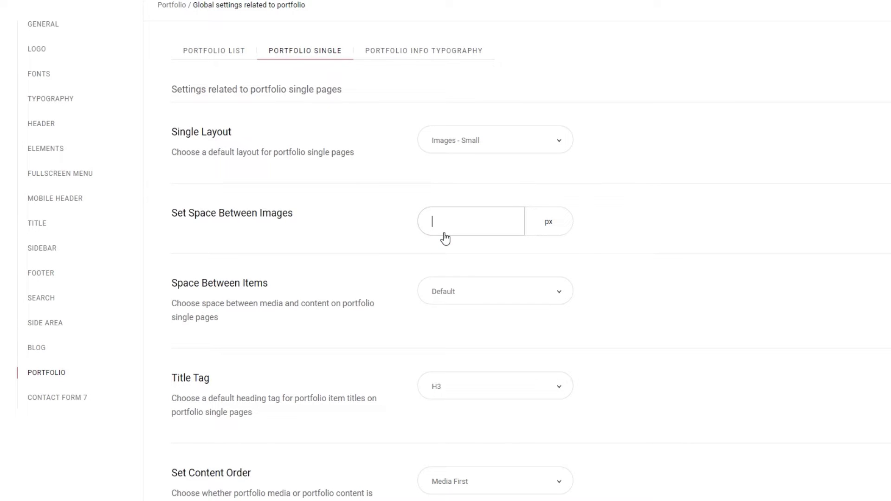
text(70)
scroll(632, 213, up, 2)
click(797, 19)
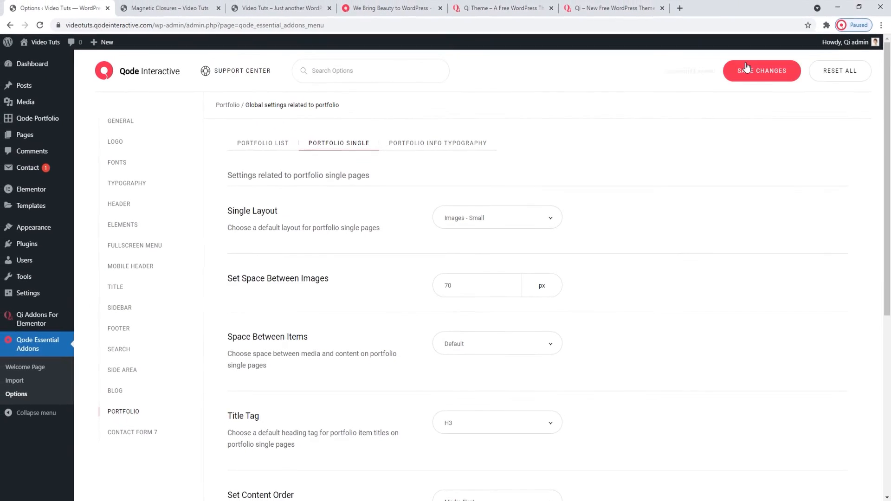
click(207, 3)
click(39, 25)
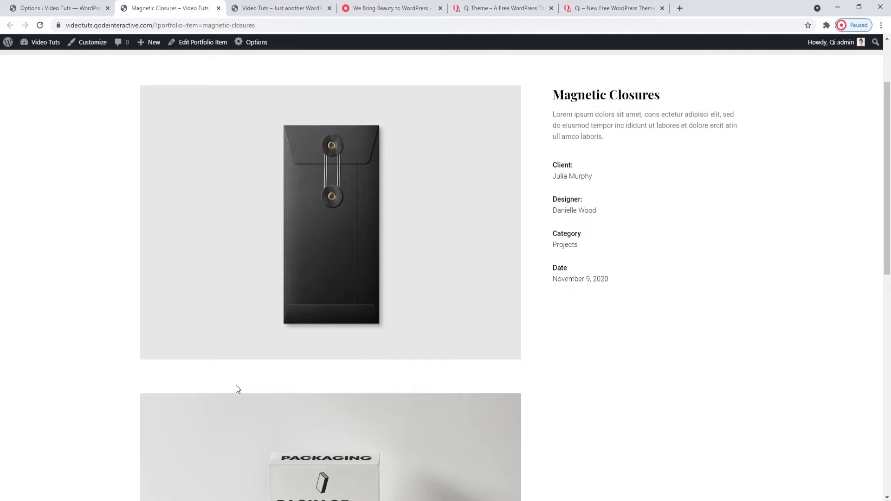
Clear the single portfolio pages' Space Between Images value, save and reload the Magnetic Closures page.
click(56, 8)
double_click(465, 286)
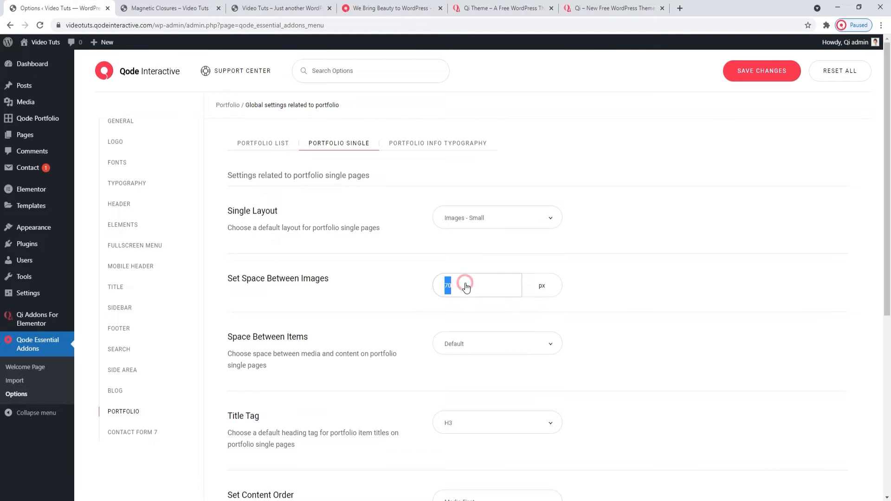
key(BackSpace)
click(731, 80)
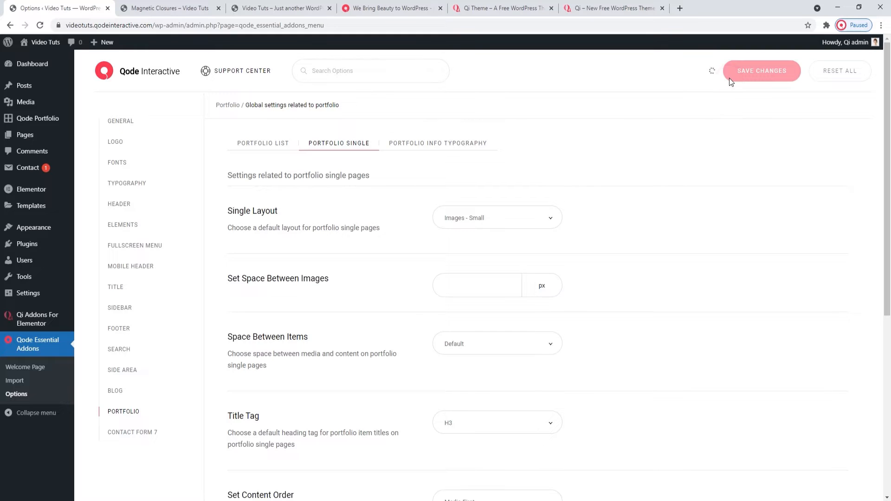
click(168, 8)
click(40, 25)
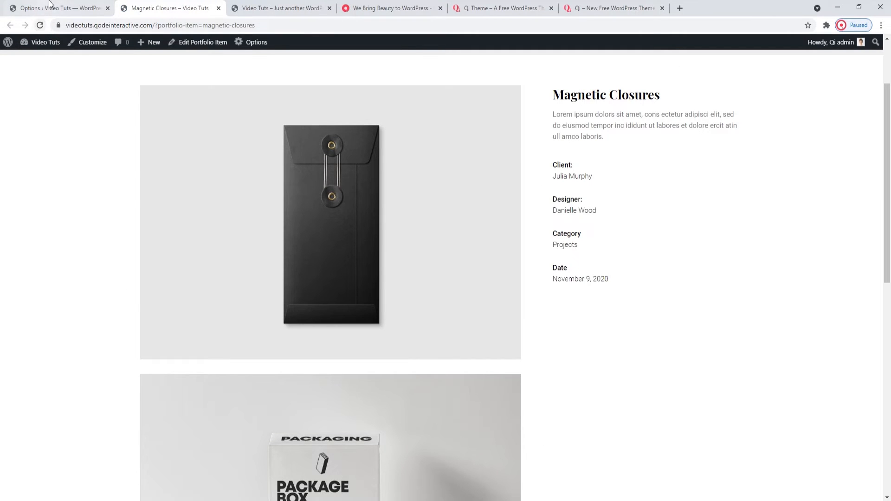
Set the single portfolio pages' Space Between Items to Enormous (60), save and reload the Magnetic Closures page.
click(51, 8)
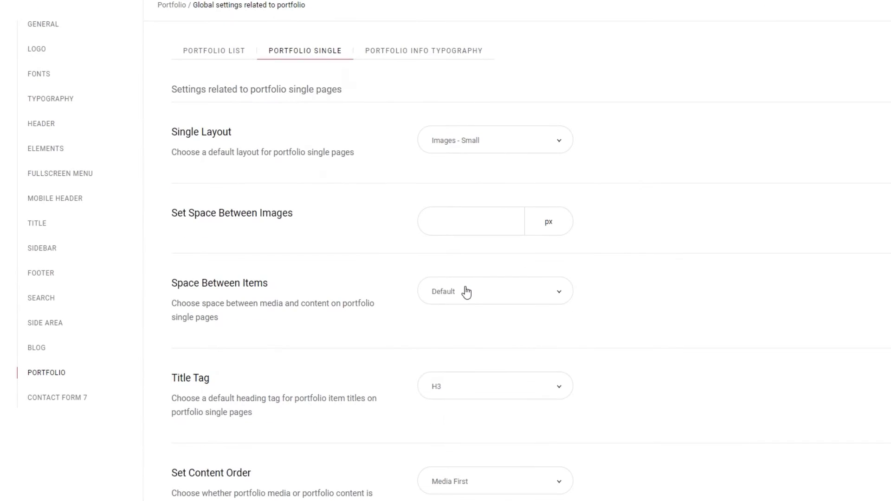
click(467, 336)
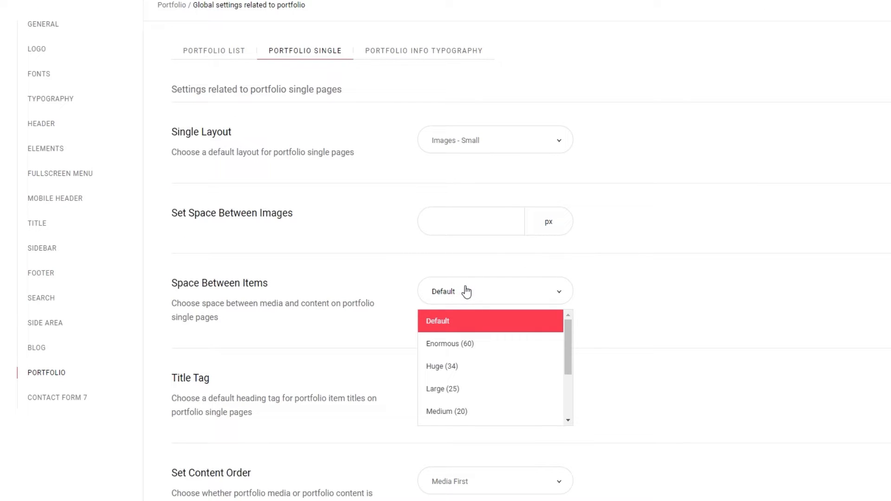
click(469, 294)
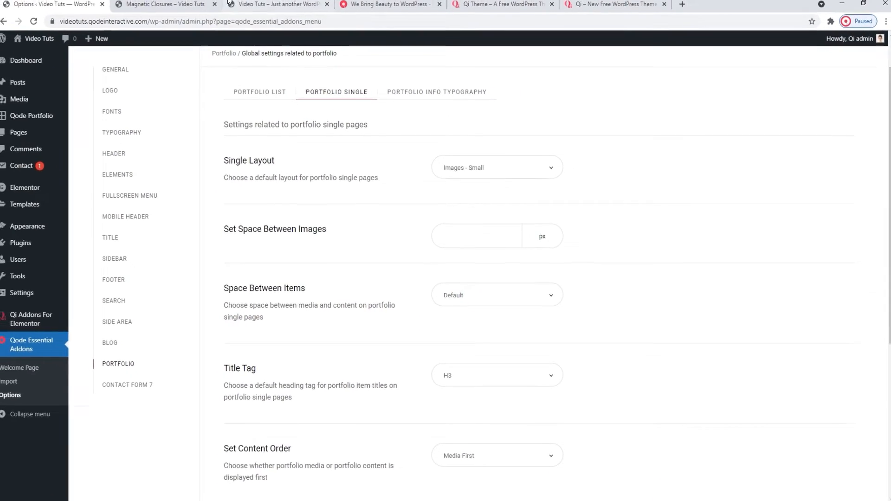
click(201, 5)
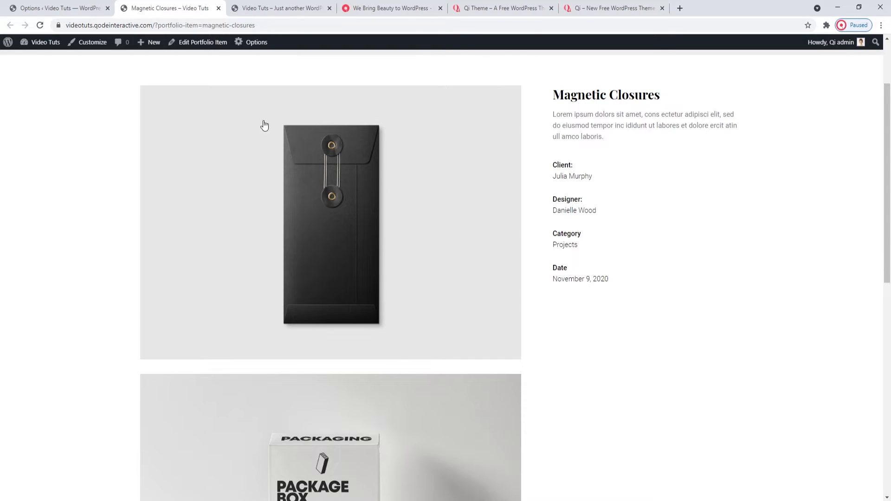
click(58, 7)
click(486, 295)
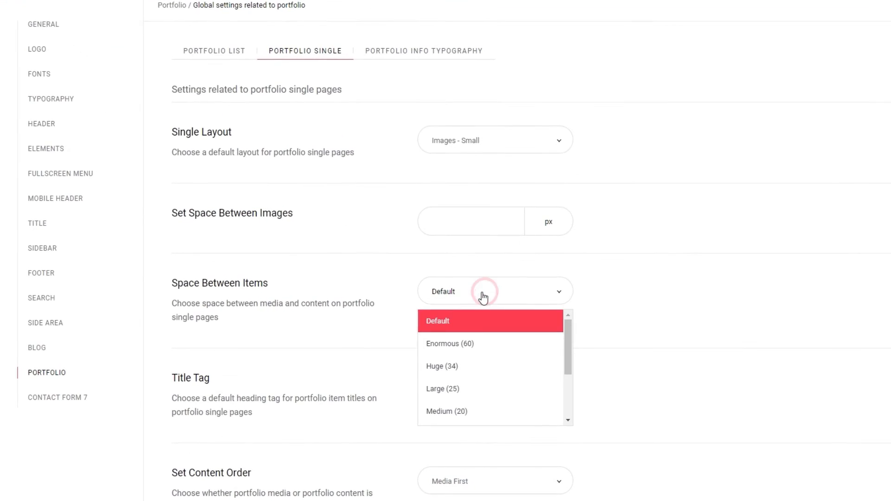
click(483, 348)
click(764, 43)
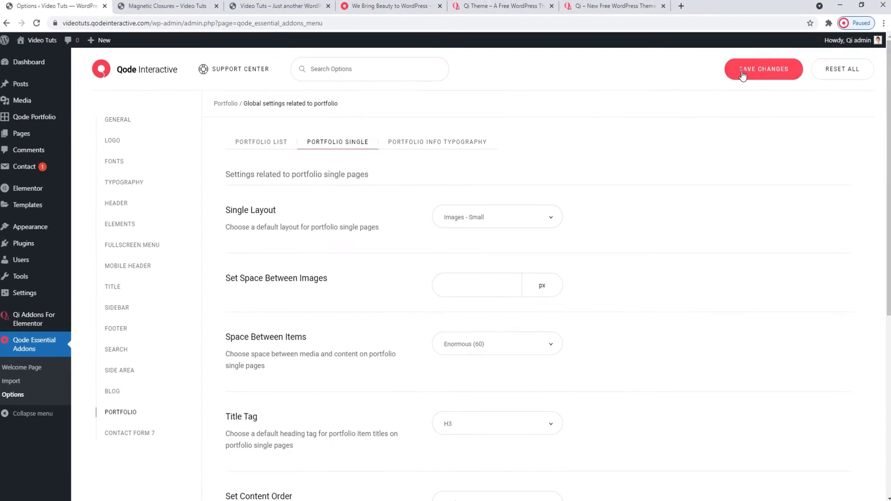
click(197, 6)
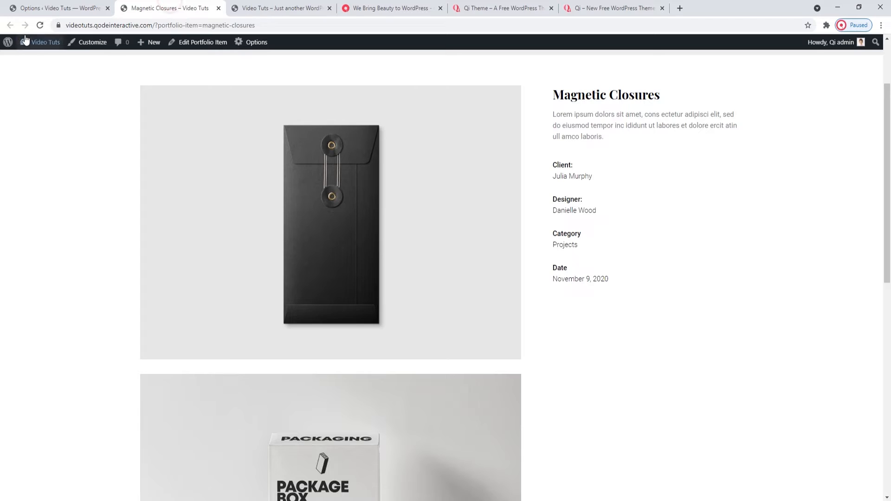
click(39, 26)
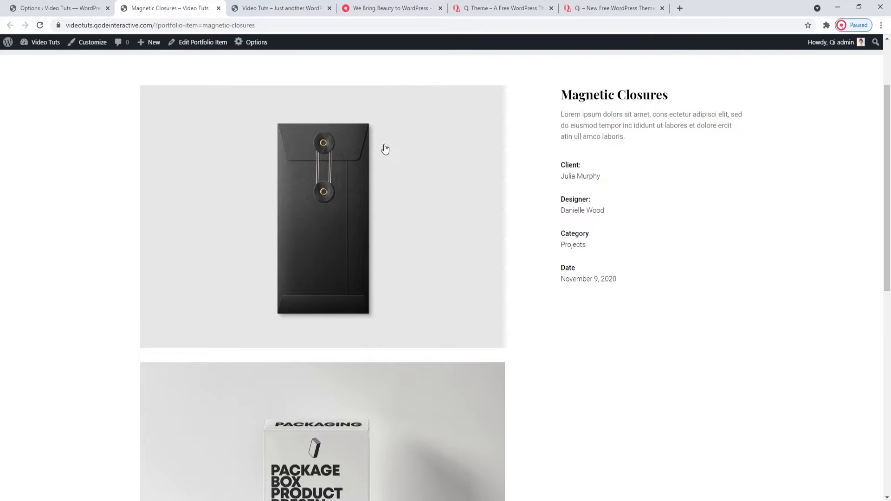
Set the single portfolio pages' Space Between Items to Default, save and reload the Magnetic Closures page.
click(65, 8)
click(471, 344)
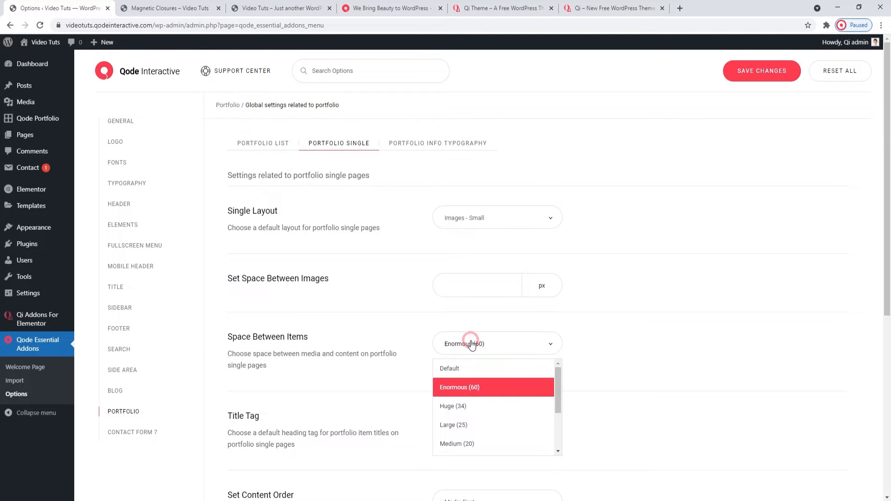
click(471, 367)
click(761, 71)
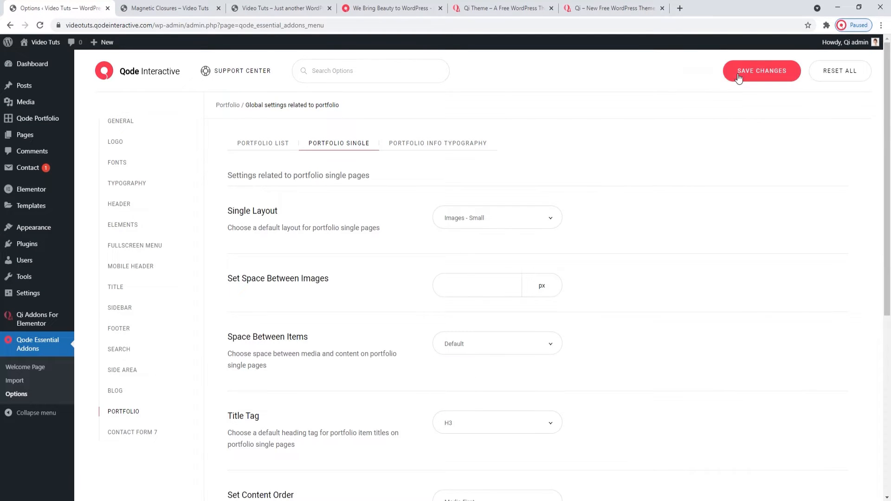
click(170, 8)
click(41, 26)
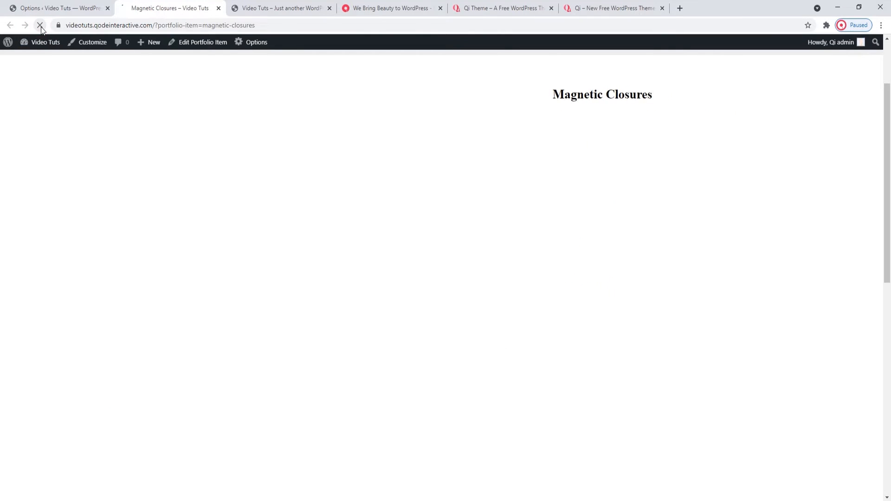
Set the Title Tag for single portfolio pages to H1 and save the changes.
click(65, 8)
scroll(391, 240, down, 3)
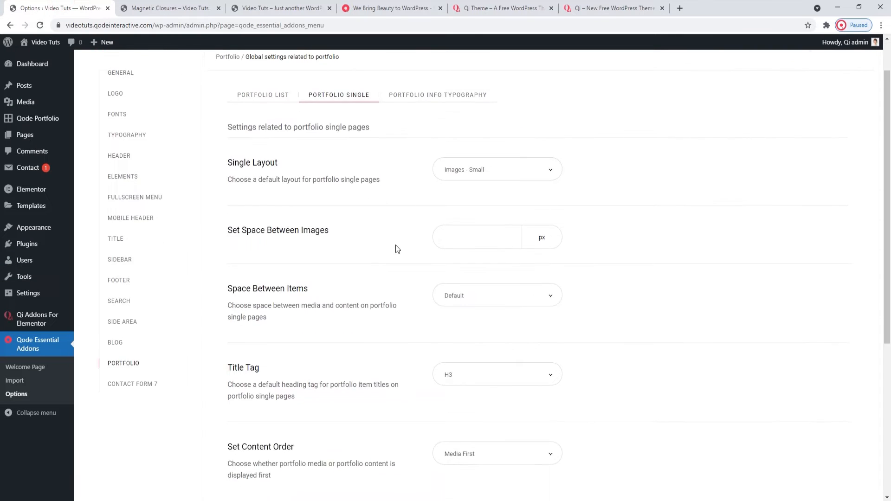
click(492, 275)
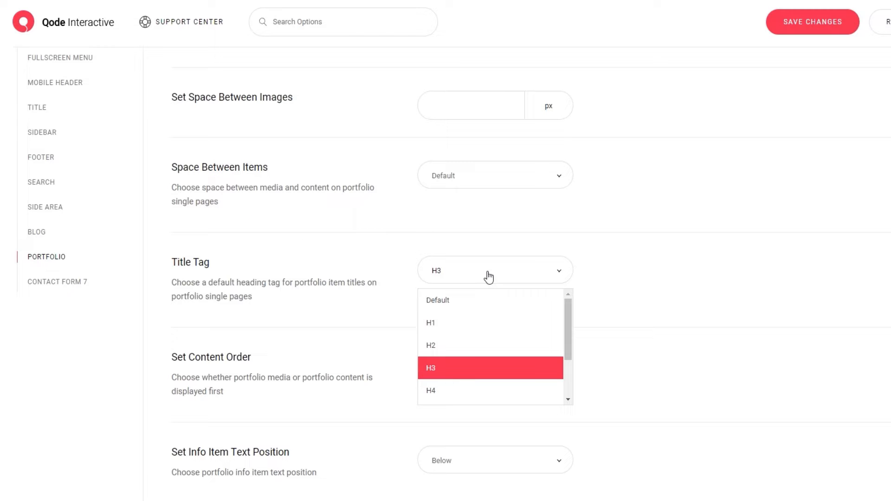
click(470, 328)
click(814, 31)
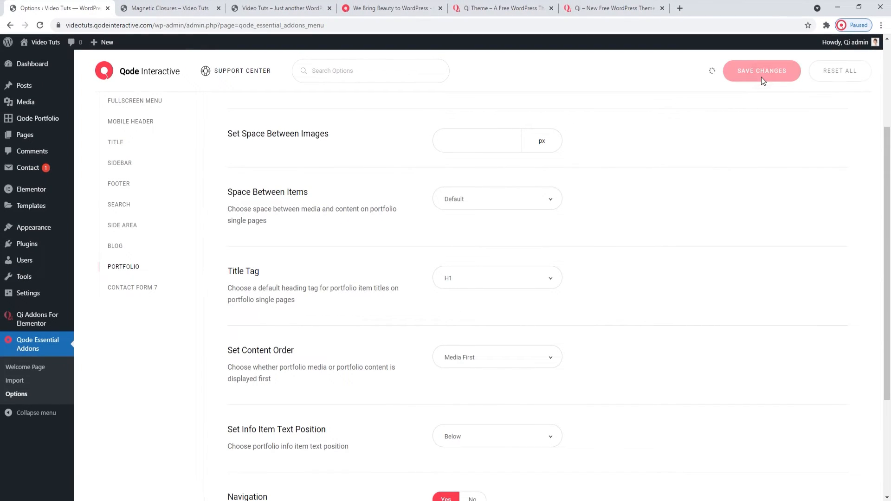
Reload the Magnetic Closures page to check its title with the H1 tag.
click(170, 8)
click(40, 27)
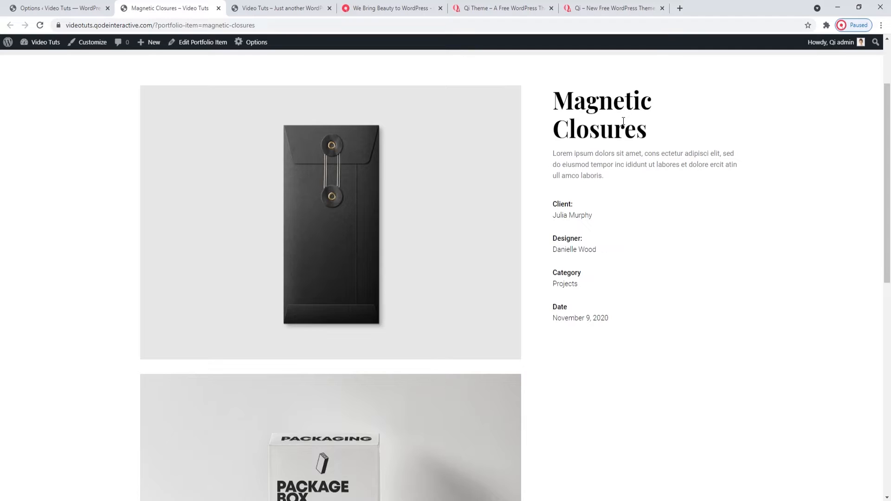
Set the Title Tag for single portfolio pages to H3, save and reload the Magnetic Closures page.
click(88, 7)
click(460, 278)
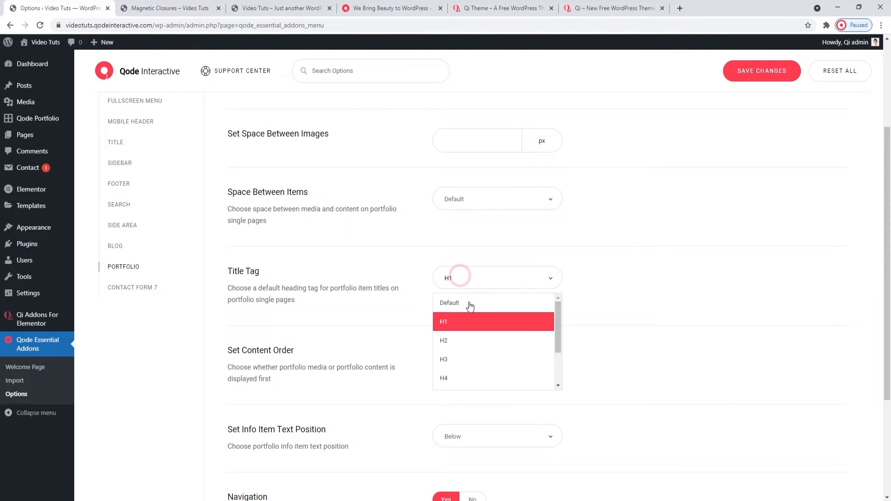
click(463, 359)
click(742, 80)
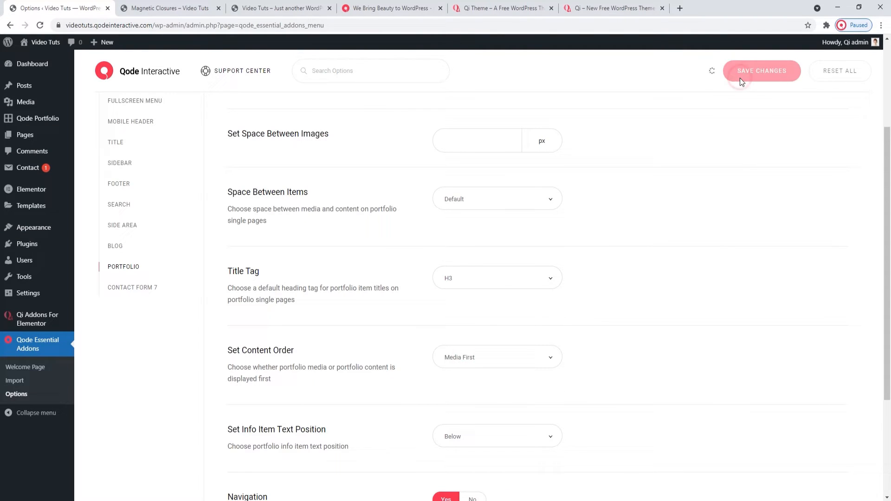
click(176, 8)
click(36, 27)
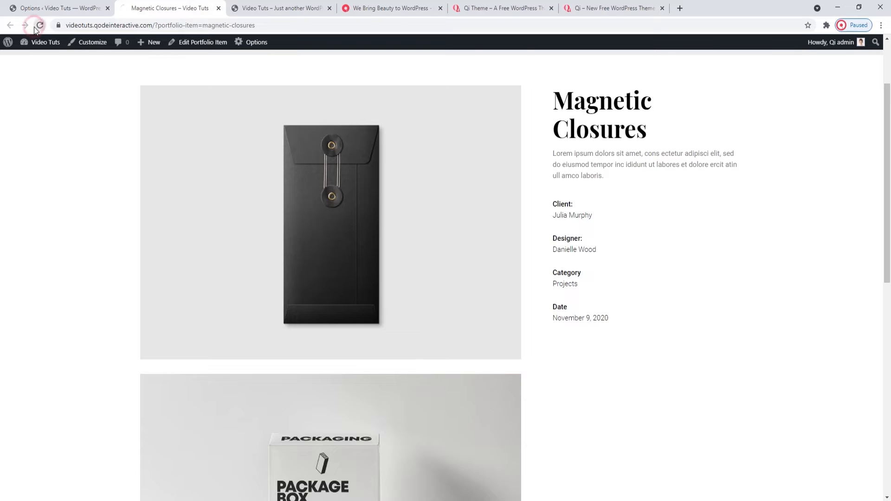
Review the Set Content Order choices for single portfolio pages and the arrangement of media and info on the Magnetic Closures page.
click(39, 7)
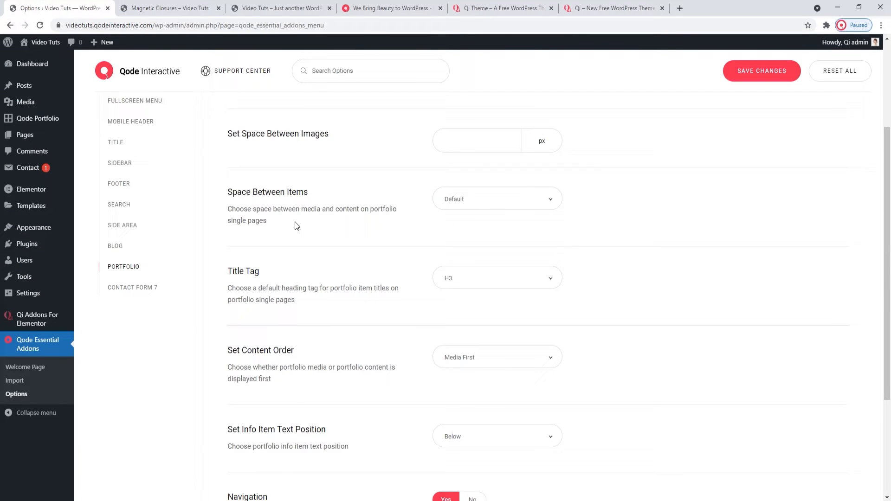
scroll(297, 226, down, 2)
click(470, 260)
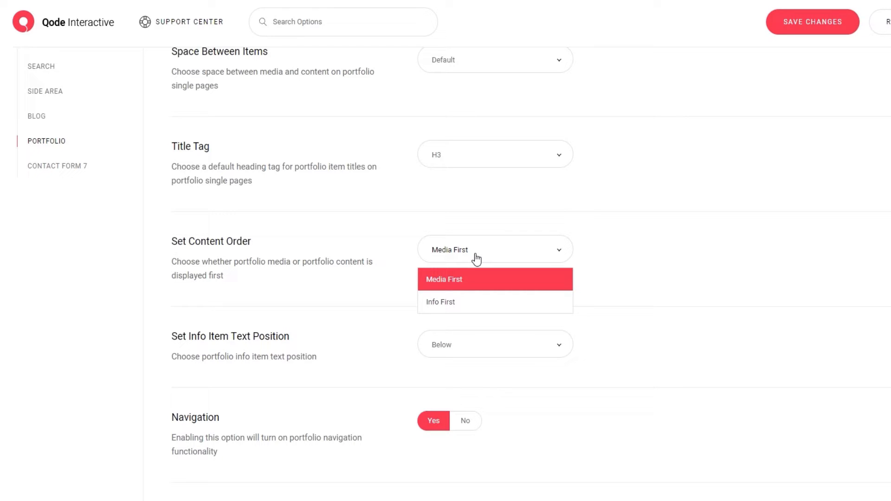
click(477, 255)
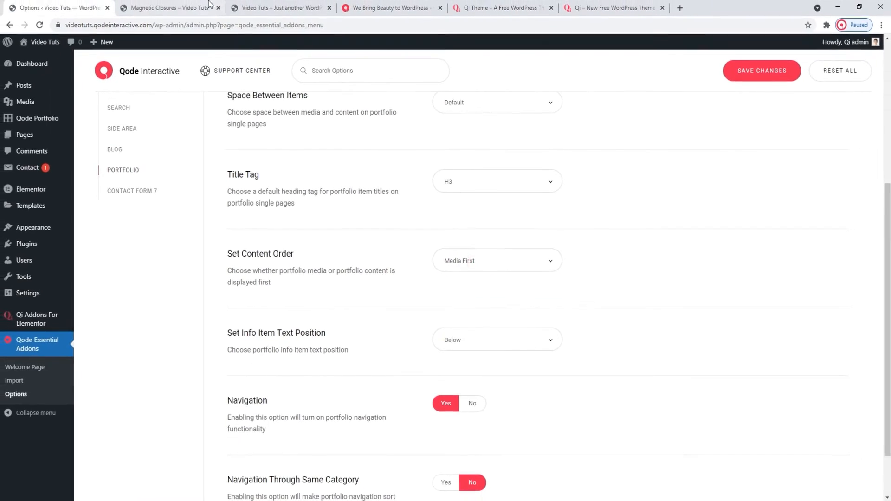
click(204, 6)
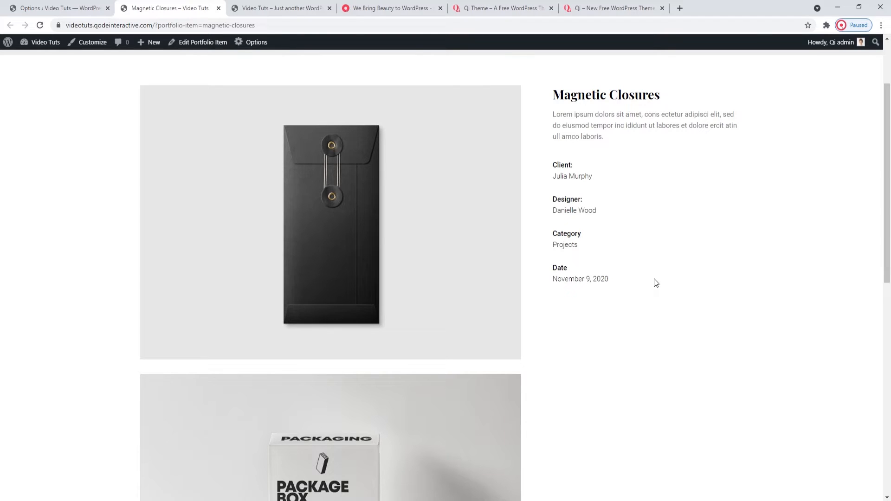
Set the Single Layout for portfolio pages to Images - Big, save, and review the reloaded Magnetic Closures page down to its footer.
click(74, 8)
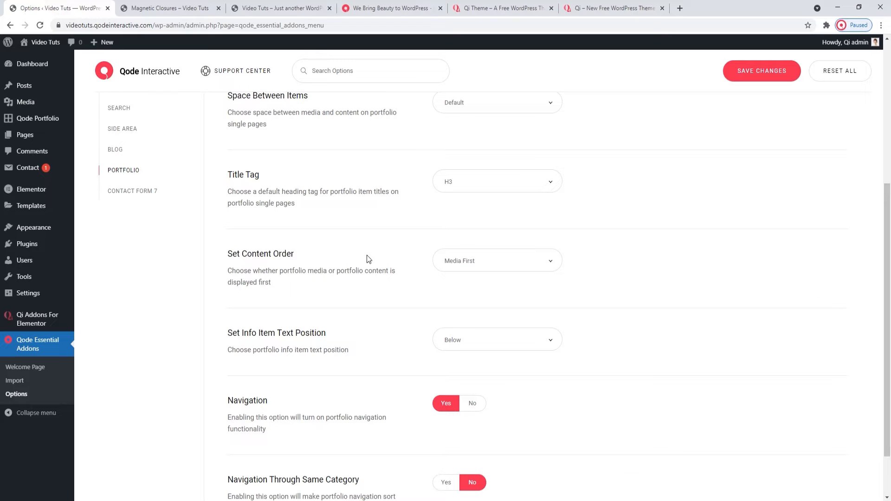
scroll(381, 275, up, 2)
scroll(416, 243, up, 2)
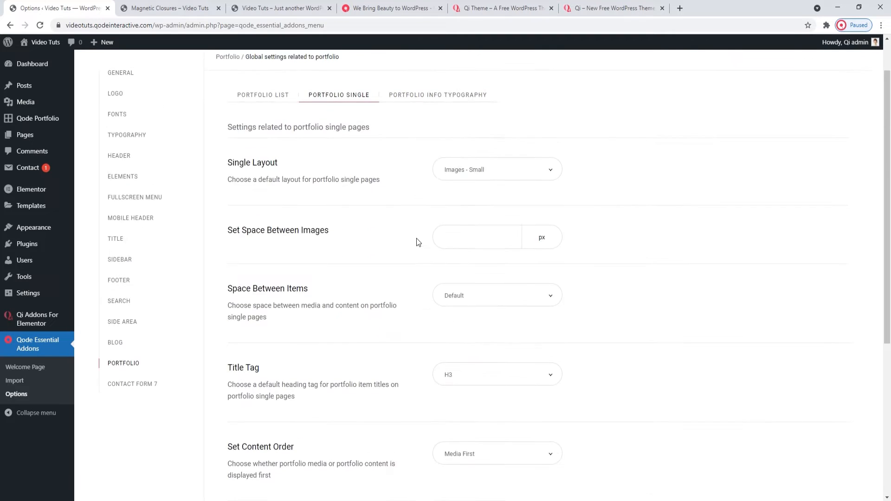
click(485, 155)
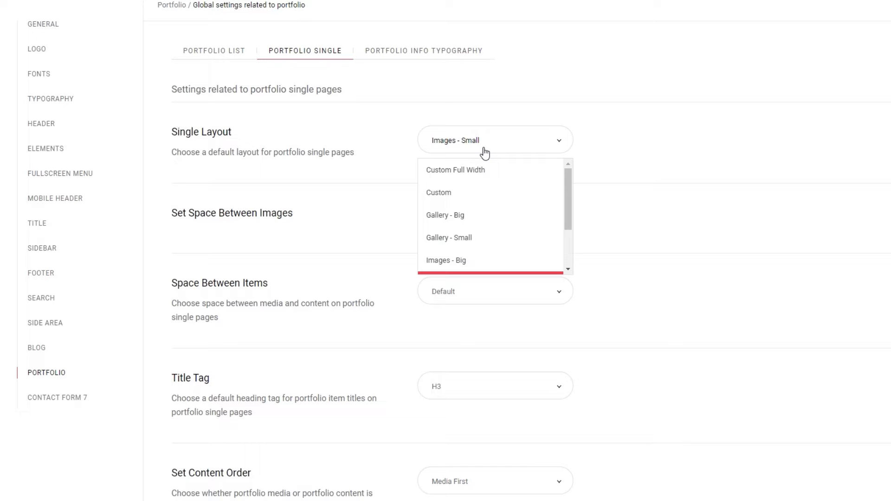
scroll(481, 246, down, 2)
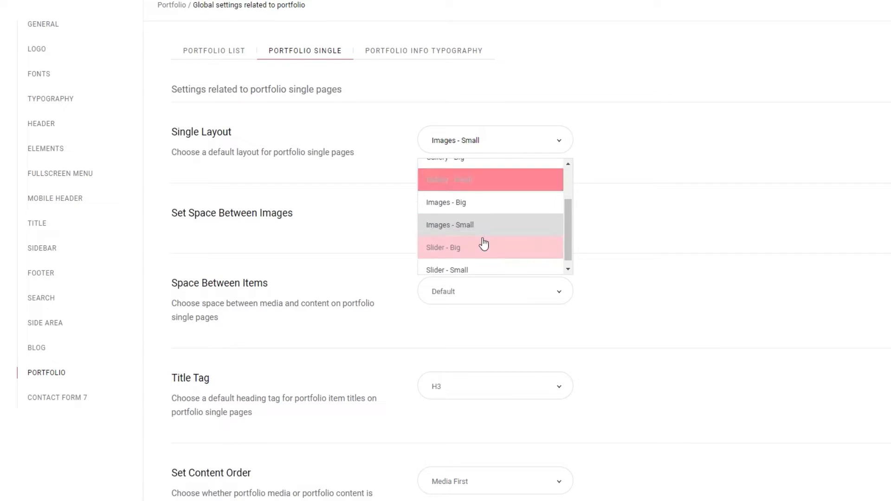
click(489, 207)
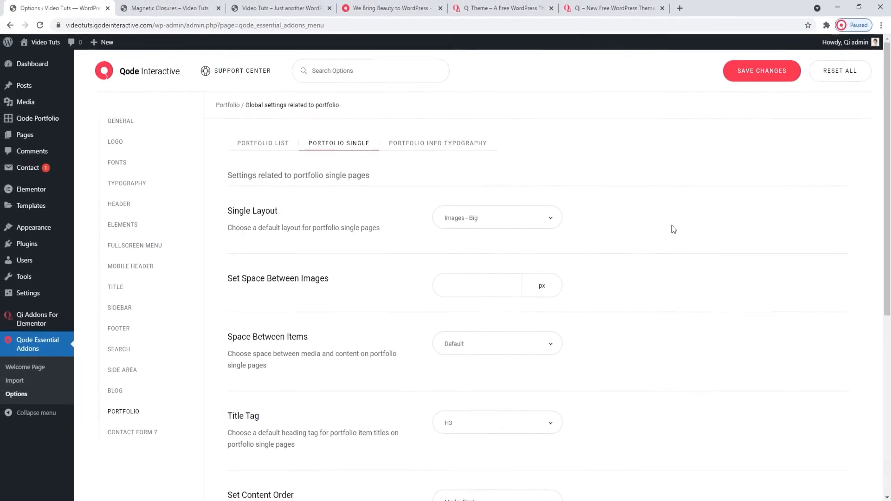
click(752, 83)
click(170, 8)
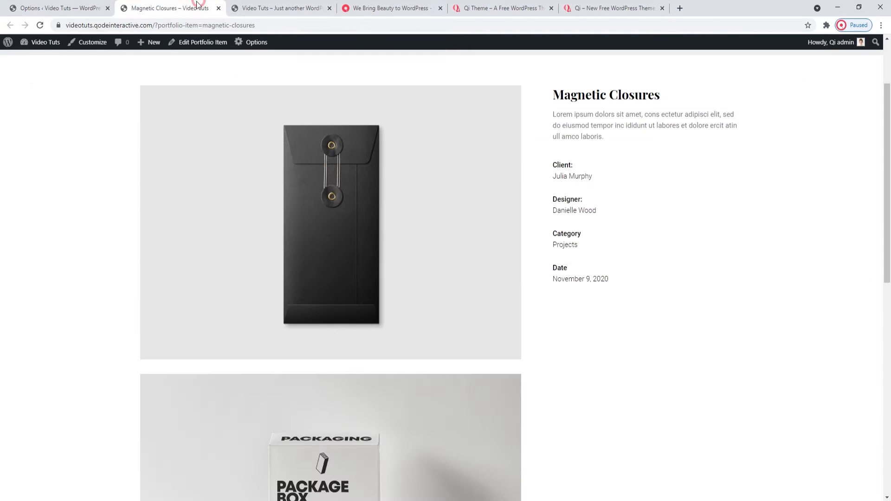
click(40, 25)
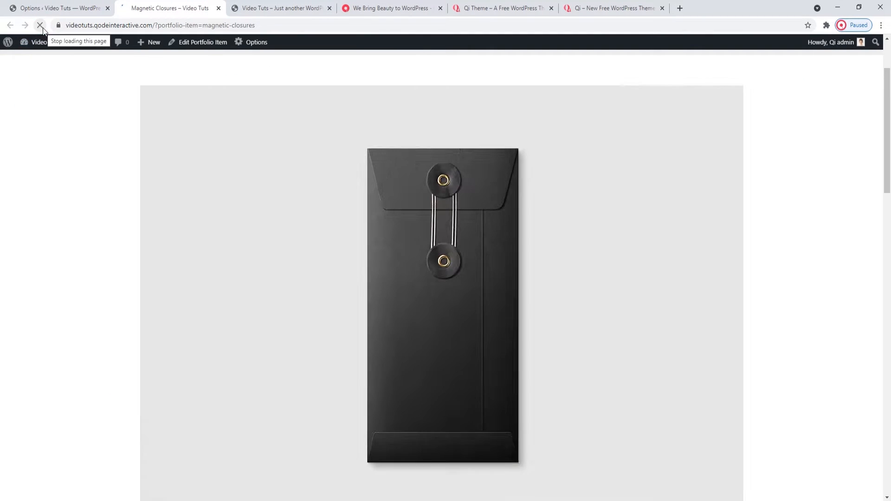
scroll(537, 270, down, 2)
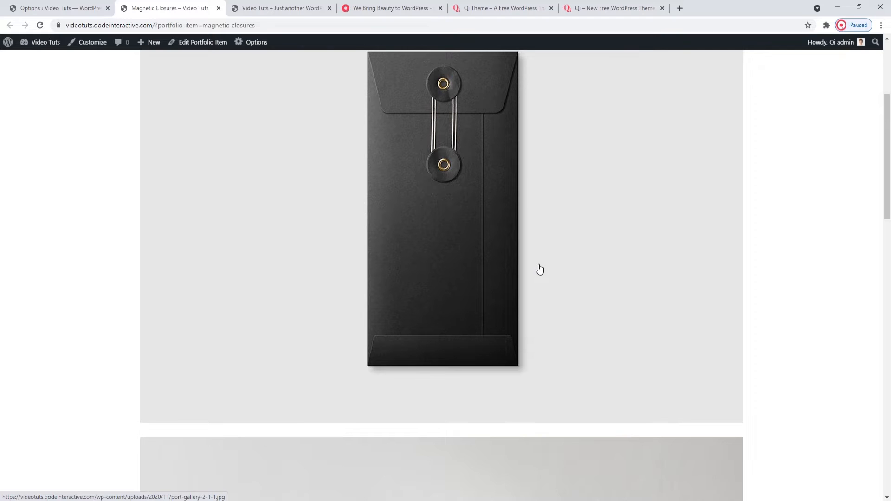
scroll(540, 270, down, 8)
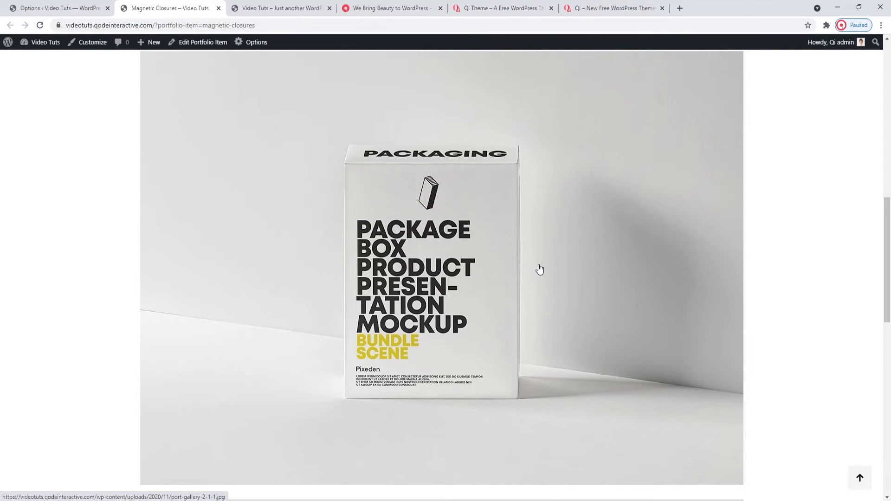
scroll(540, 270, down, 10)
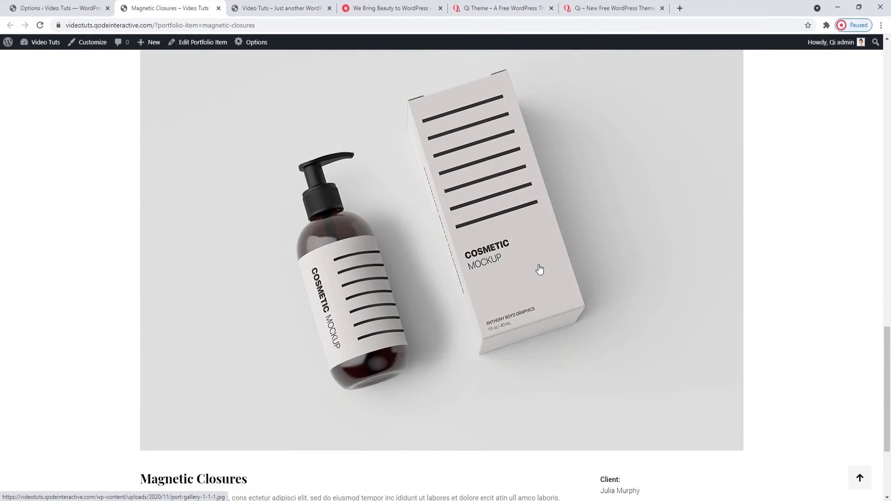
scroll(540, 270, down, 3)
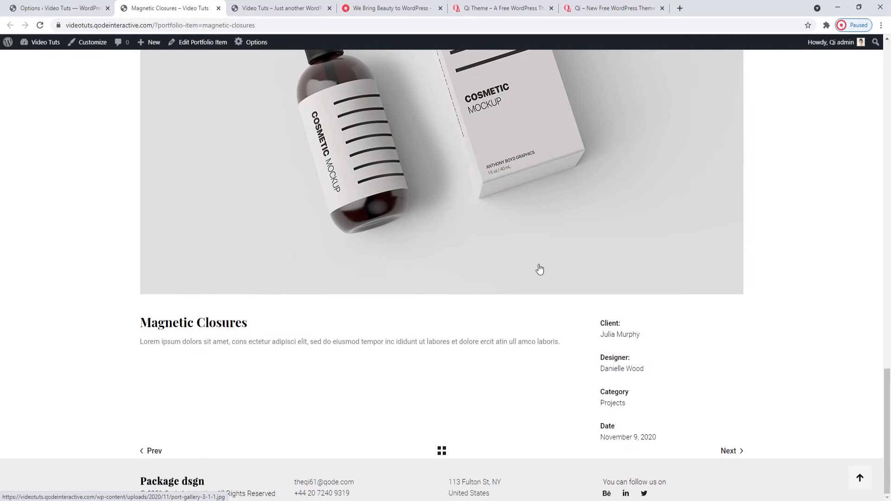
Set the Content Order for single portfolio pages to Info First, save, and review the reloaded Magnetic Closures page.
click(89, 8)
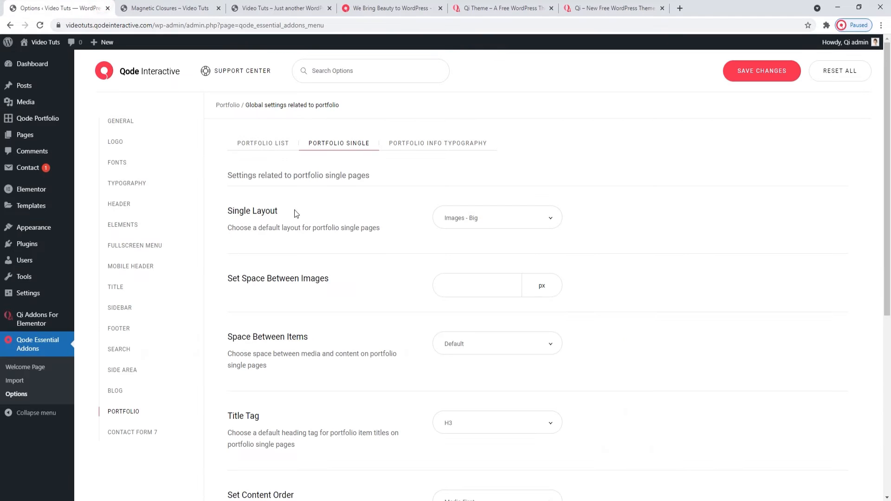
scroll(362, 260, down, 1)
scroll(363, 261, down, 5)
click(485, 261)
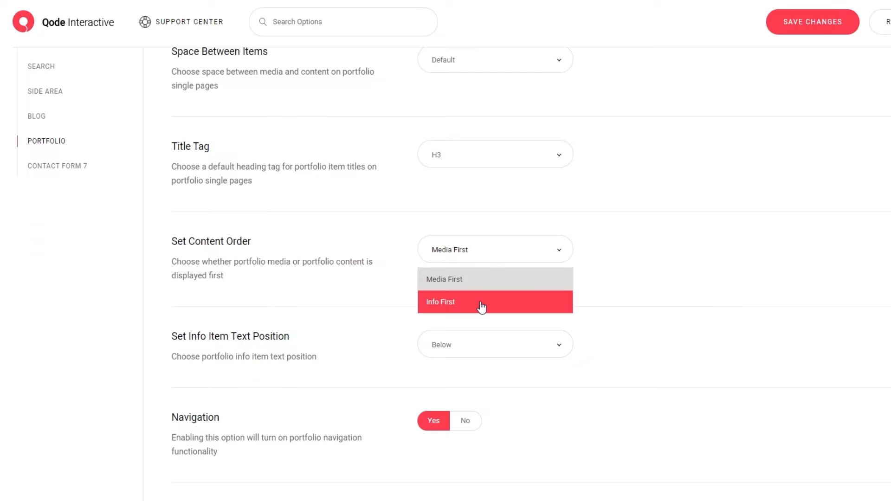
click(482, 307)
click(785, 22)
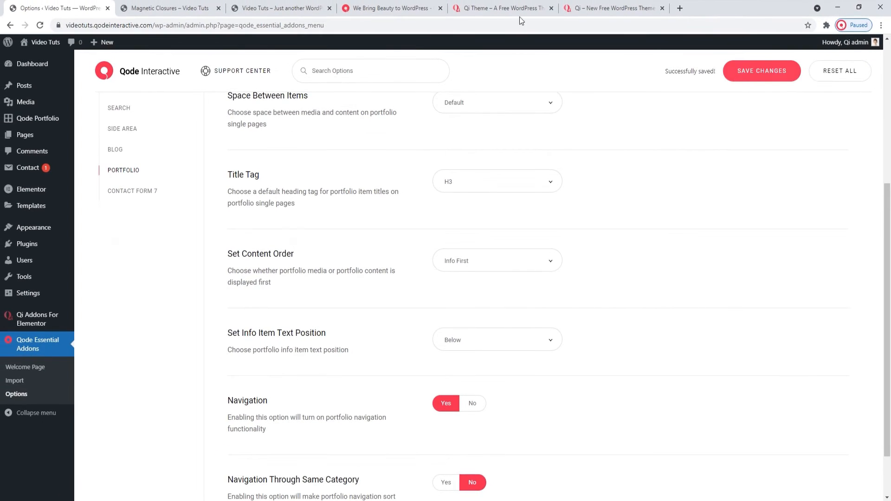
click(204, 8)
click(39, 27)
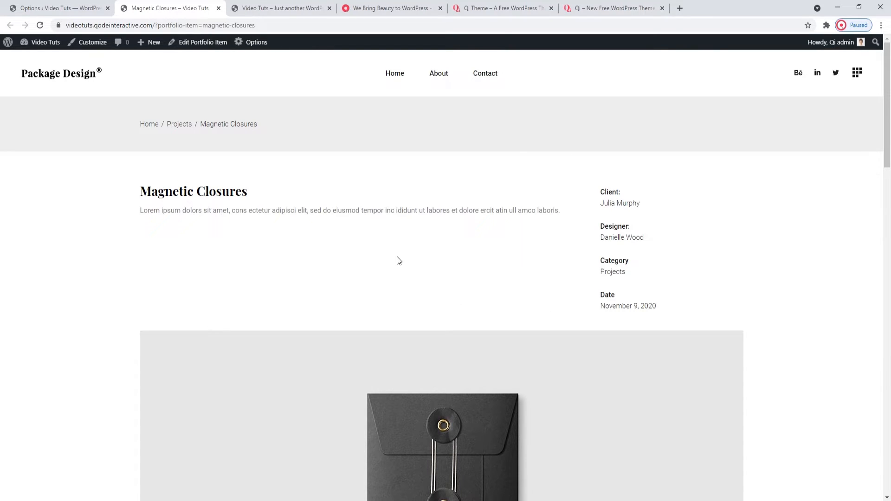
scroll(398, 260, down, 8)
scroll(400, 257, down, 18)
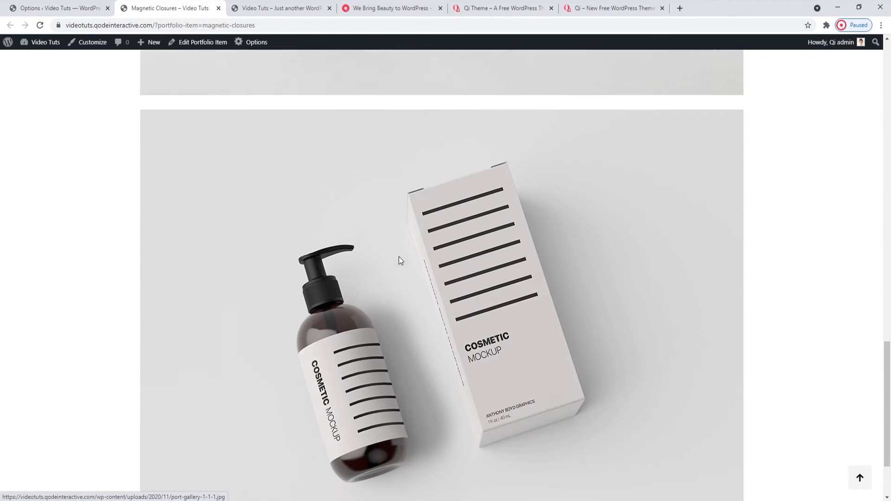
Set the Info Item Text Position for single portfolio pages to Adjacent, save and reload the Magnetic Closures page.
click(70, 8)
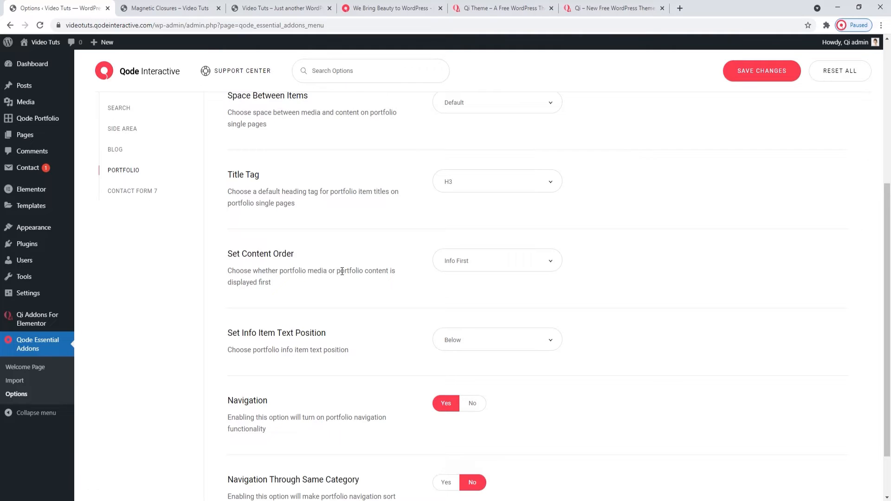
scroll(342, 270, down, 2)
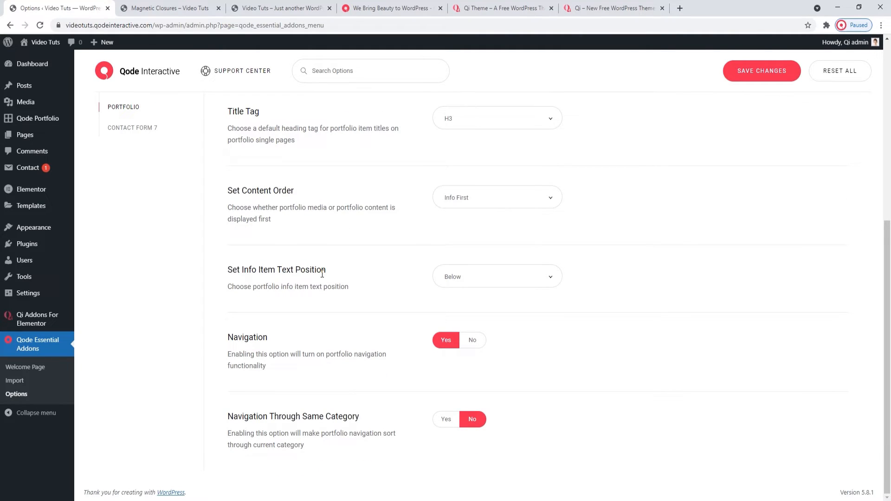
key(ctrl+Tab)
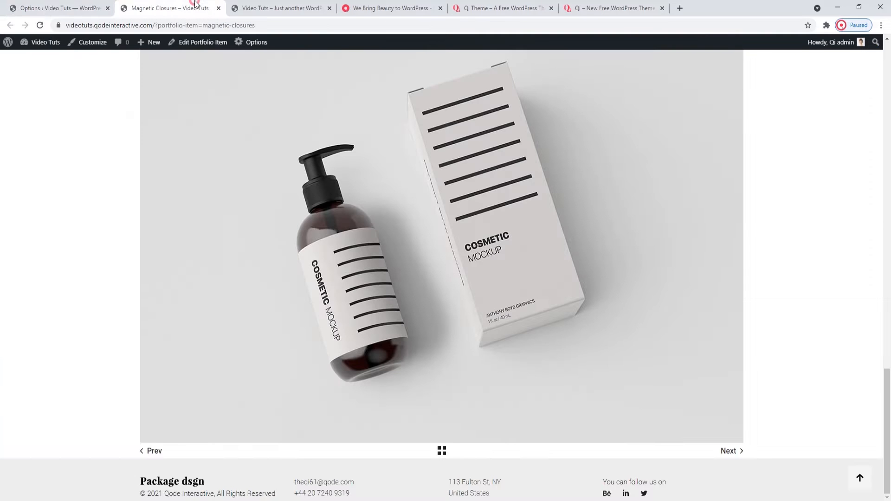
scroll(407, 219, down, 10)
scroll(408, 219, up, 5)
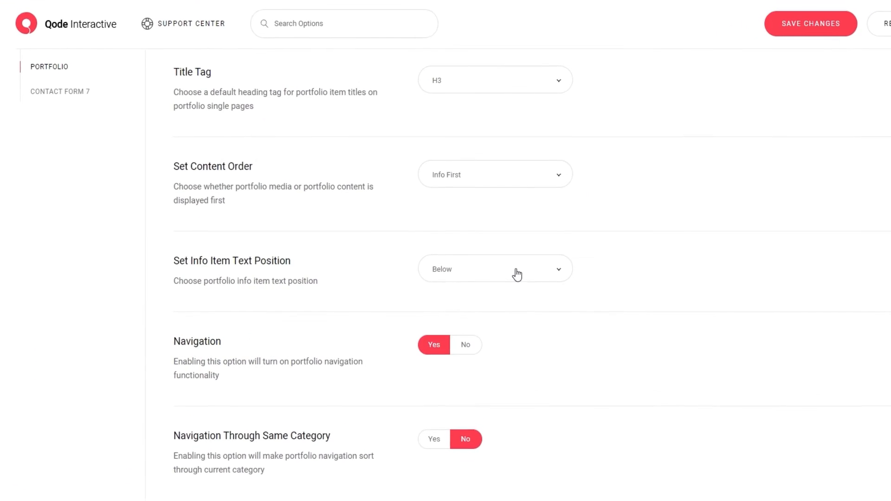
click(517, 274)
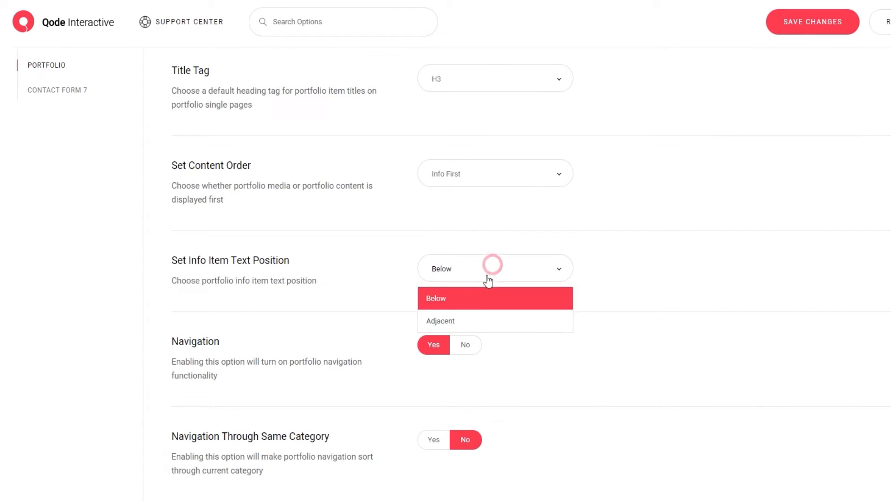
click(469, 324)
click(758, 72)
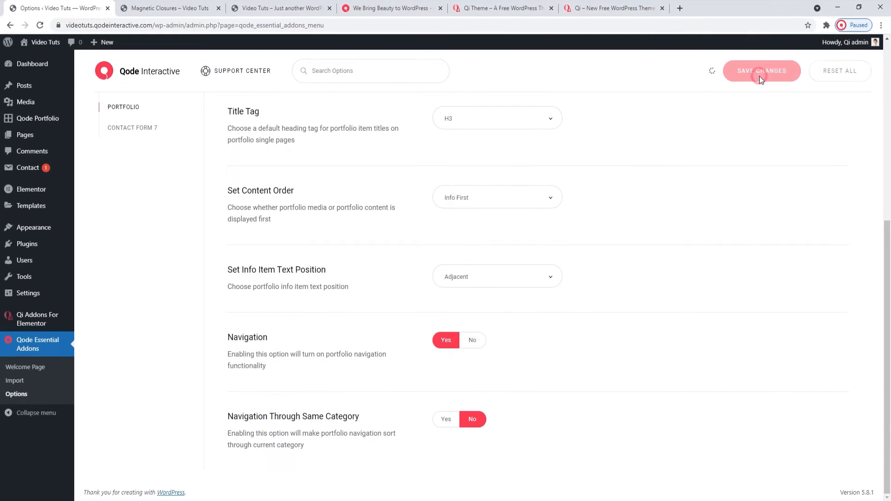
click(164, 3)
click(40, 25)
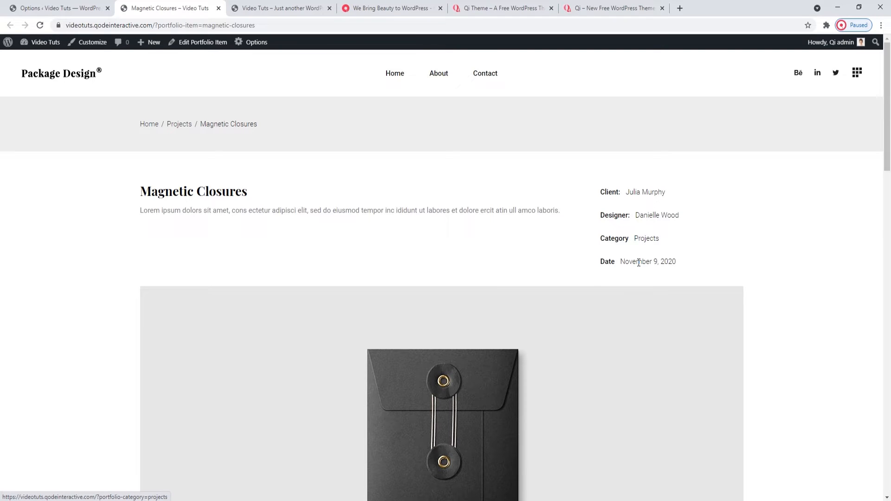
Set Info Item Text Position to Below and Content Order to Media First, save, and review the reloaded Magnetic Closures page.
click(74, 7)
click(476, 278)
click(469, 303)
click(478, 198)
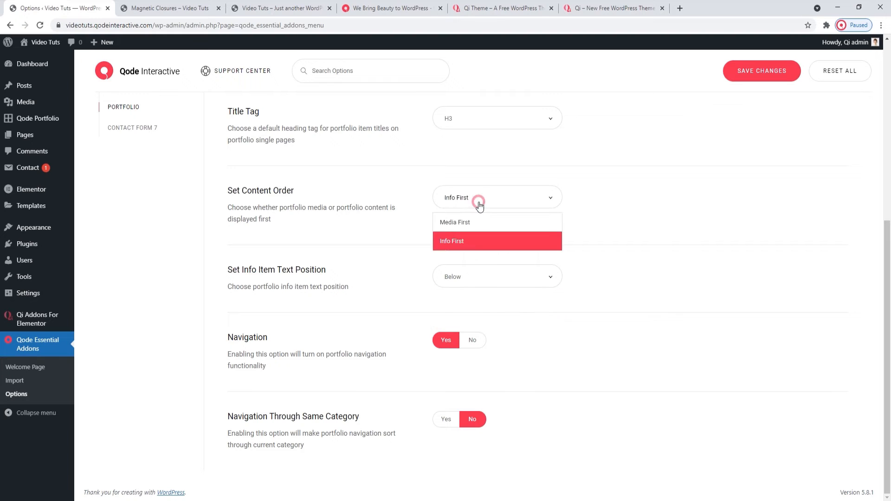
click(475, 222)
click(738, 75)
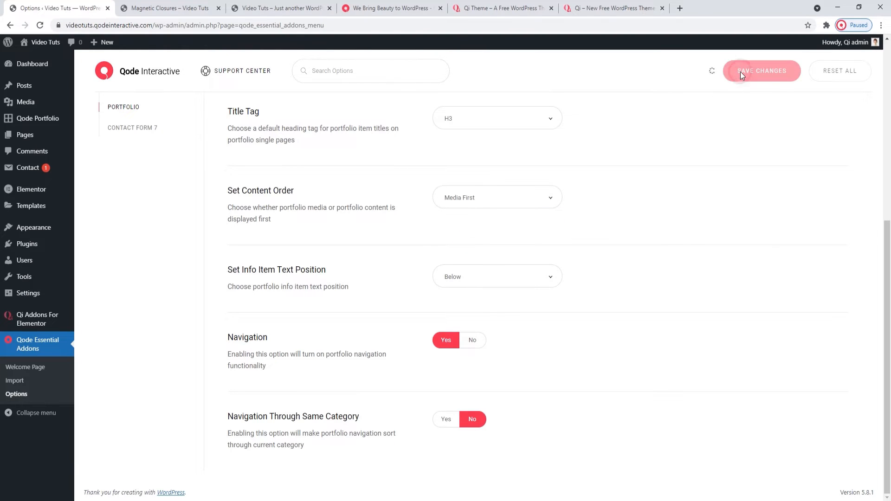
click(170, 7)
click(40, 25)
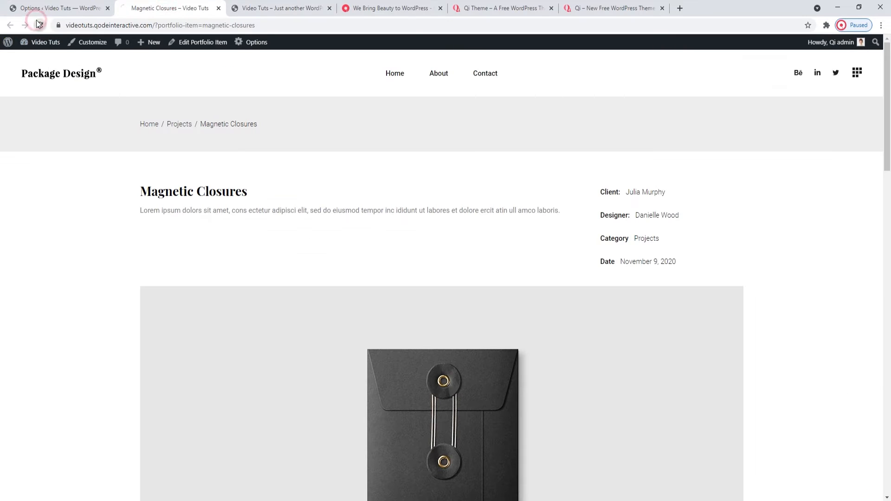
scroll(462, 217, down, 20)
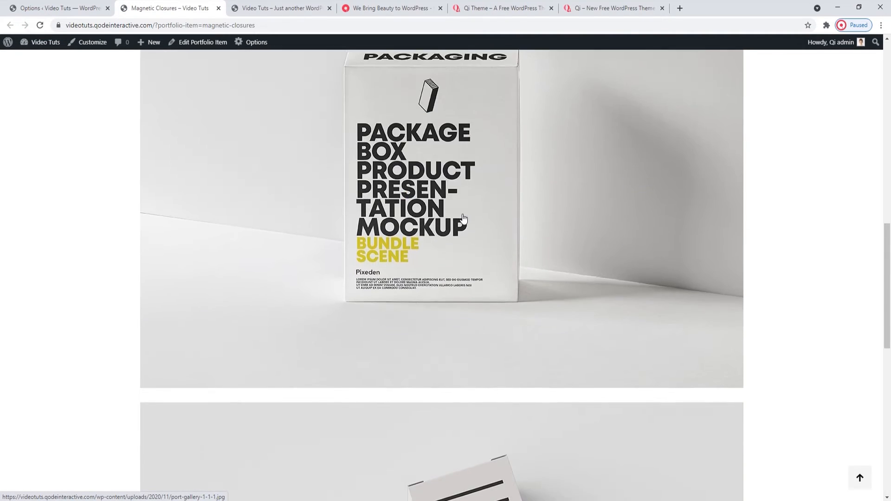
Turn off Navigation for single portfolio pages, save, and check the bottom of the reloaded Magnetic Closures page.
scroll(463, 217, down, 3)
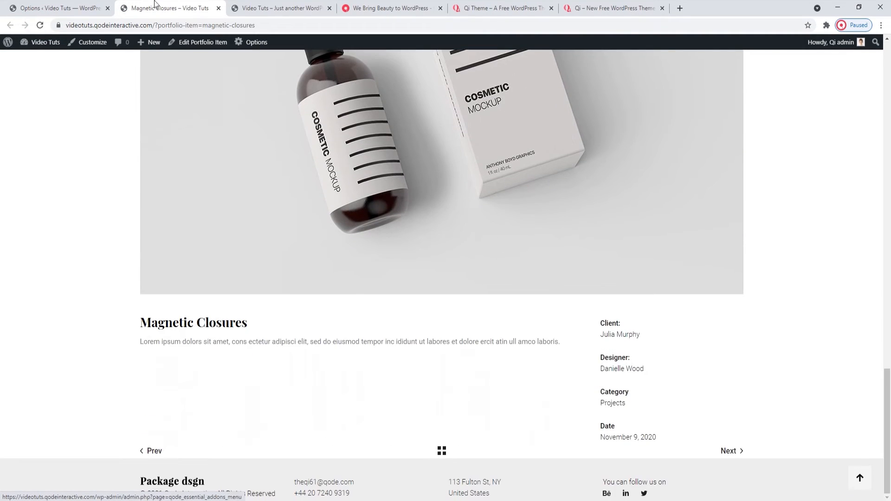
click(106, 4)
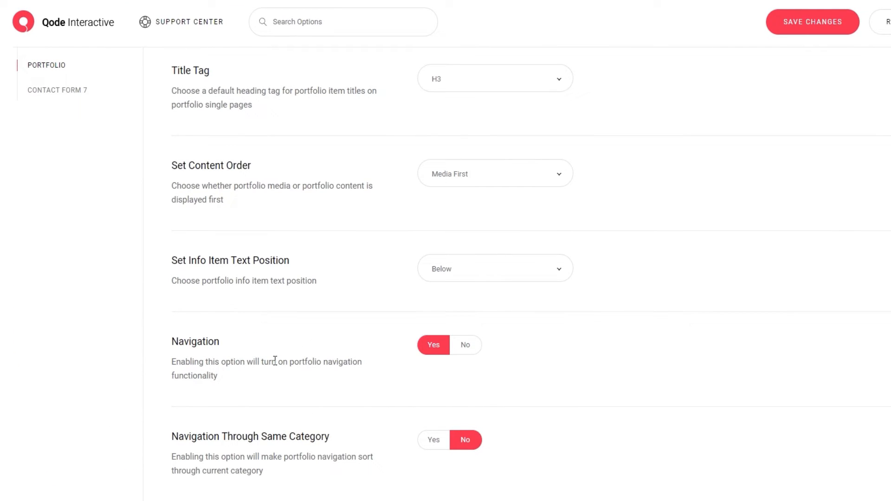
click(169, 8)
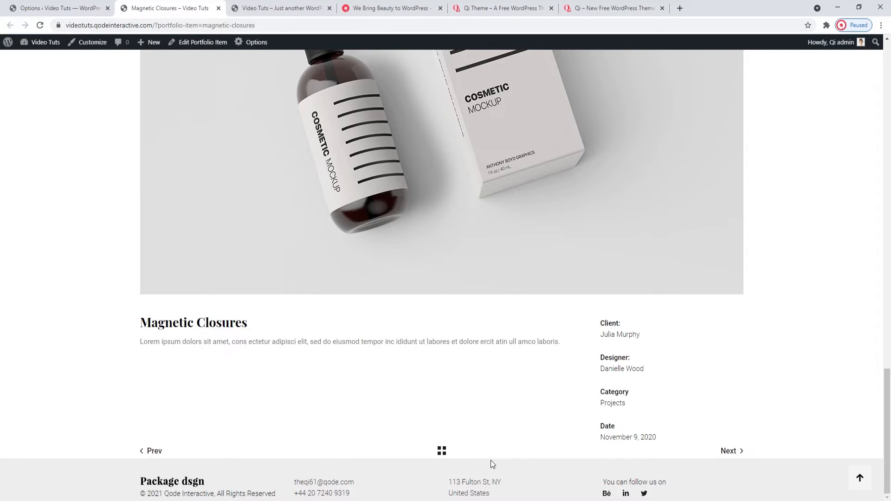
click(92, 8)
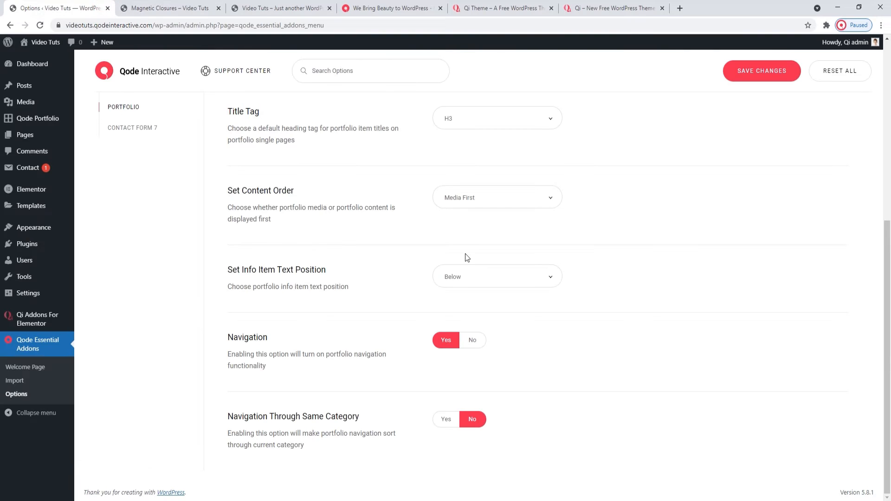
click(473, 340)
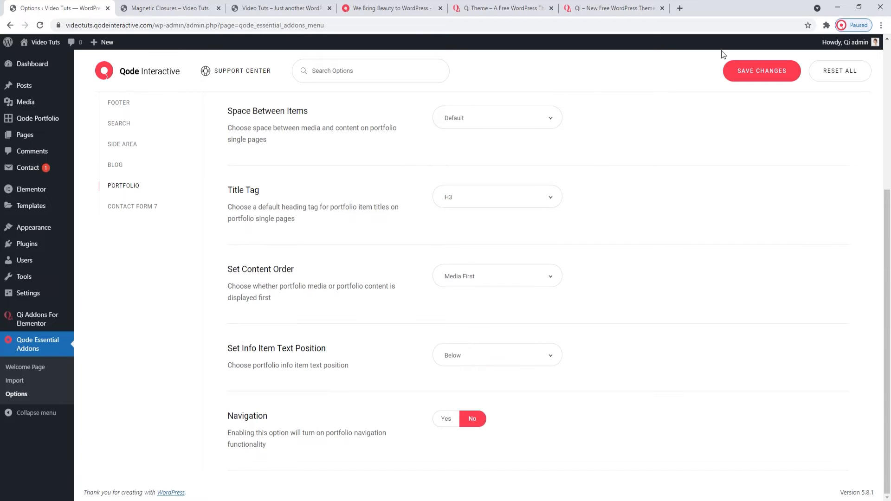
click(767, 79)
click(170, 8)
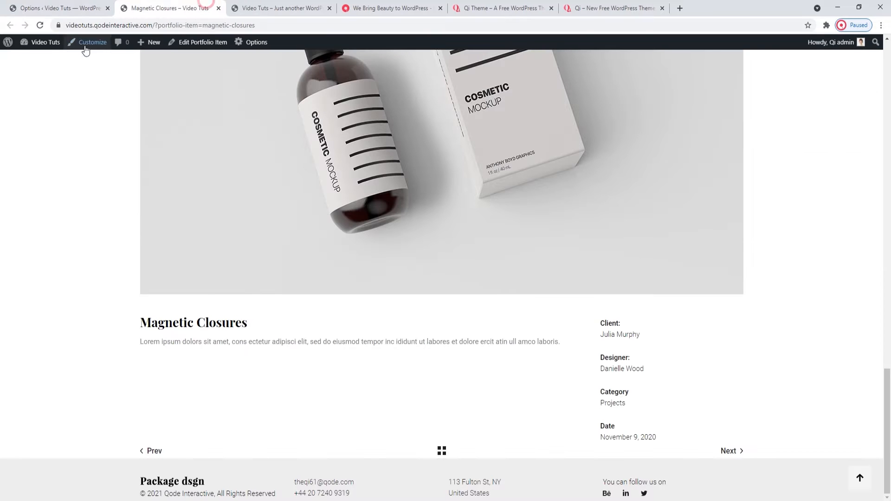
click(40, 26)
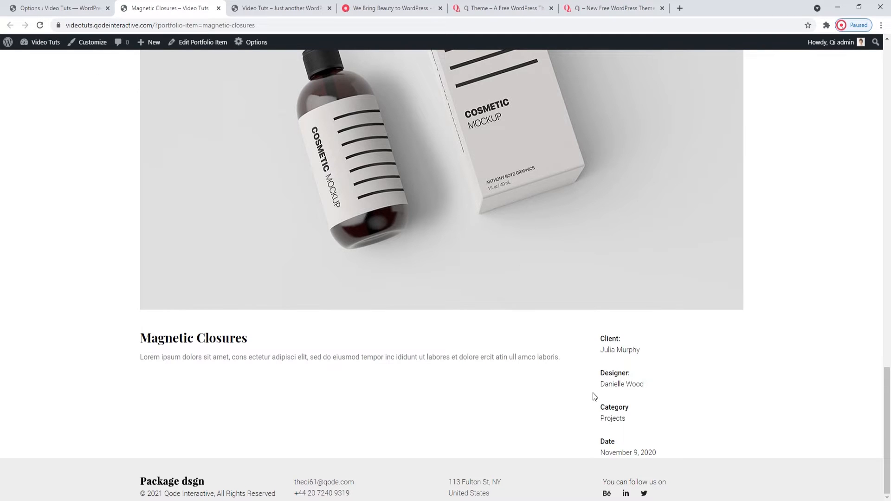
Set Navigation for single portfolio pages back to Yes, save, and reload the Magnetic Closures page.
click(60, 7)
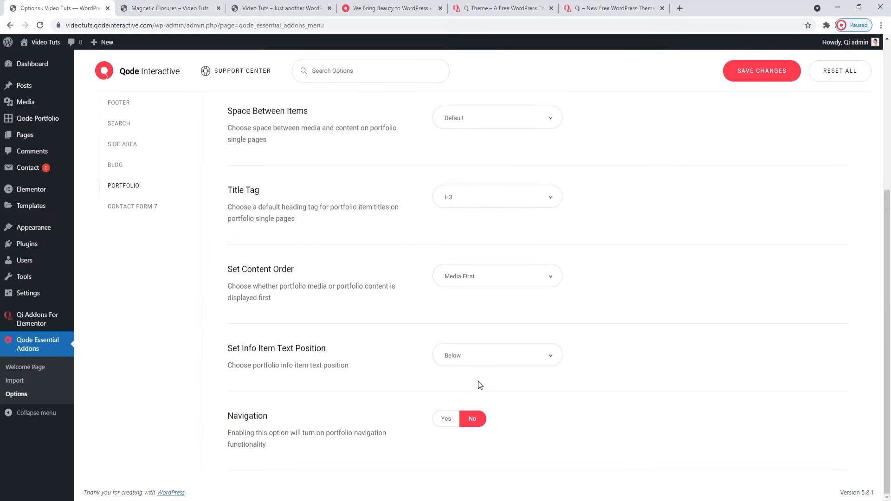
click(455, 419)
click(749, 82)
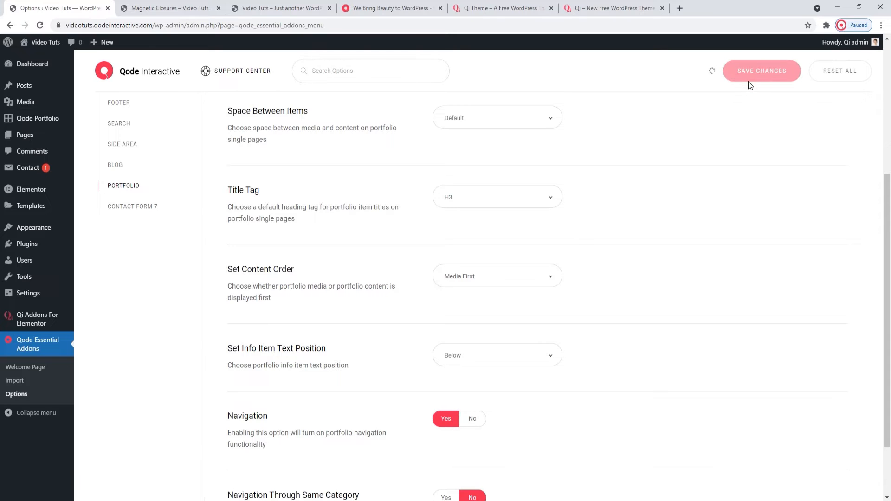
scroll(698, 175, down, 3)
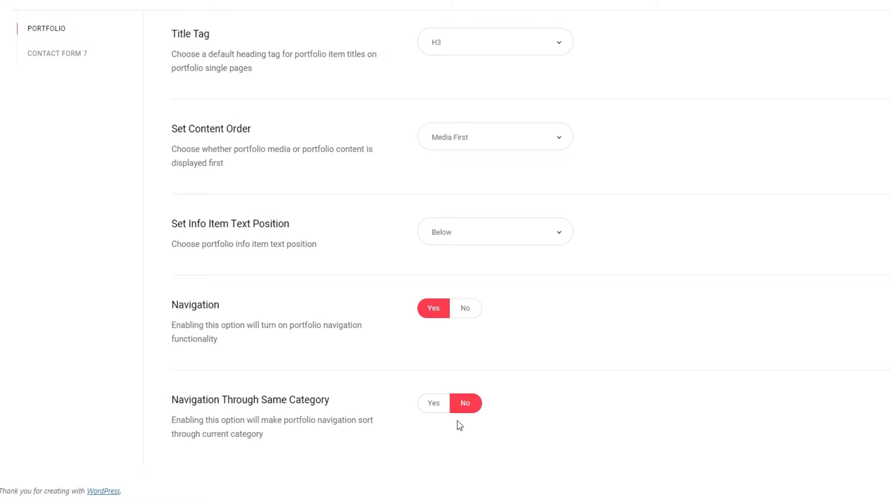
click(169, 4)
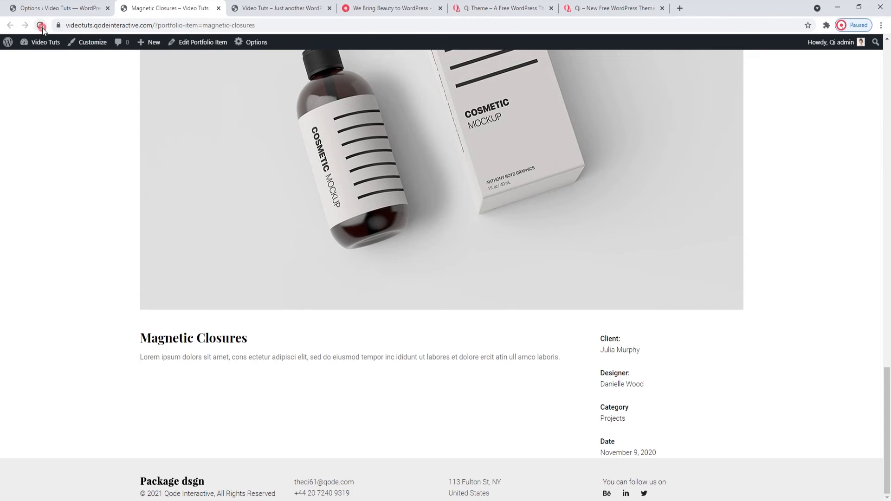
click(40, 25)
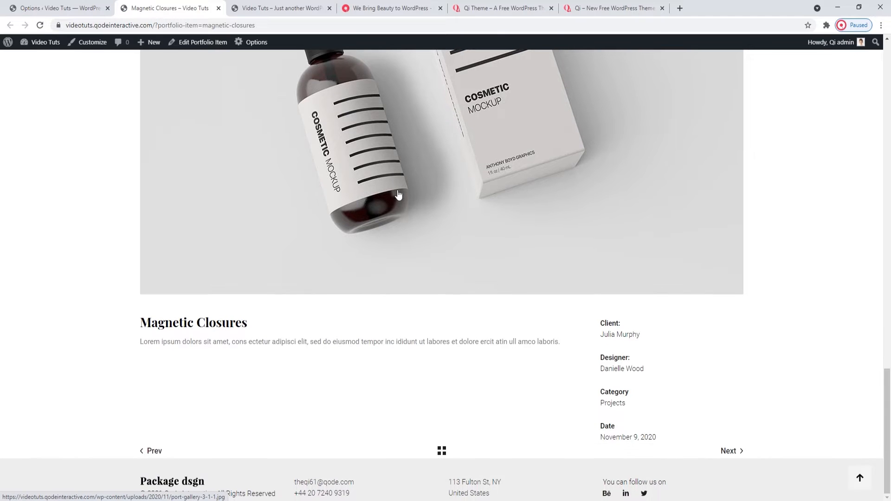
Test the portfolio navigation by going to the next project and back to Magnetic Closures, down to its footer.
click(731, 459)
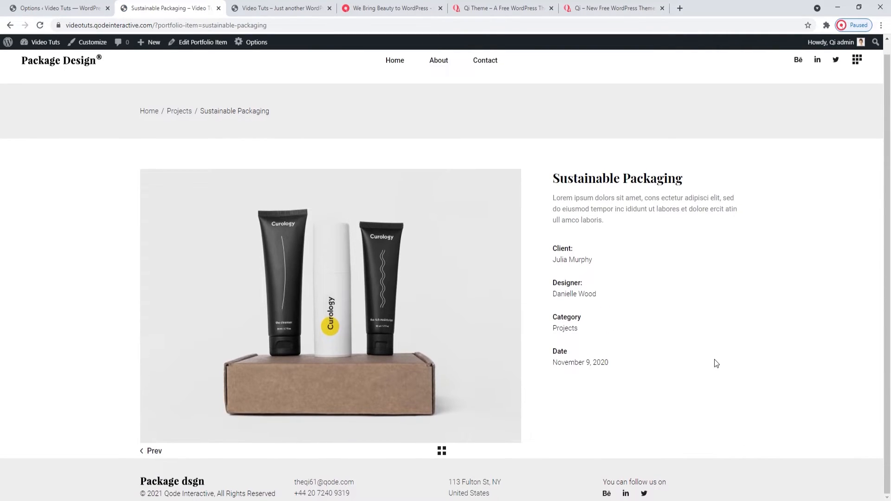
click(156, 452)
scroll(372, 266, down, 5)
scroll(373, 266, down, 20)
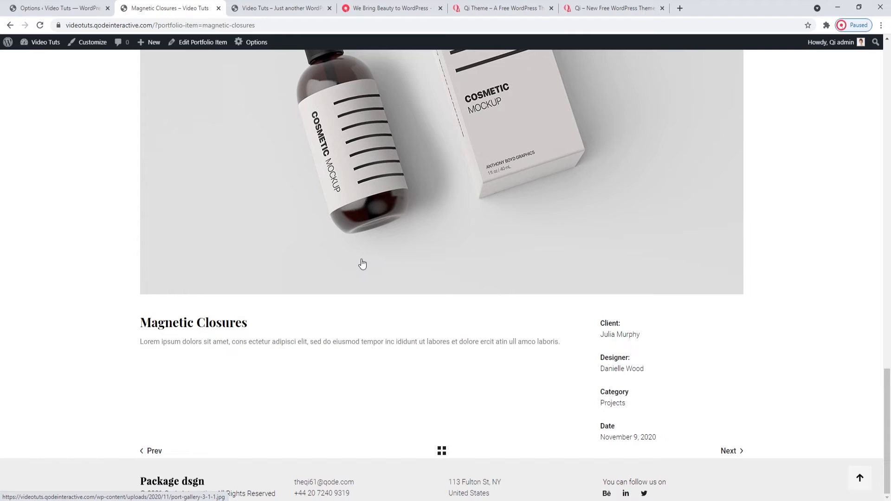
Set the Single Layout for portfolio pages to Gallery - Big, save, and reload the Magnetic Closures page.
click(83, 8)
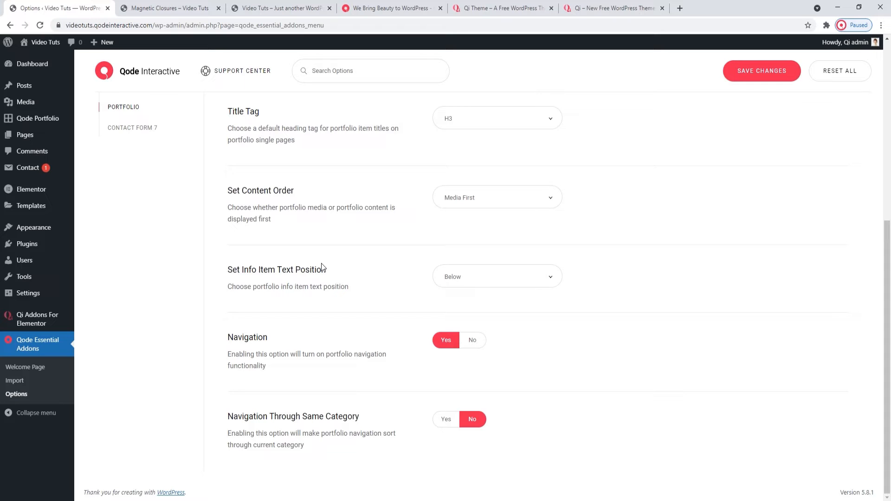
scroll(344, 282, up, 6)
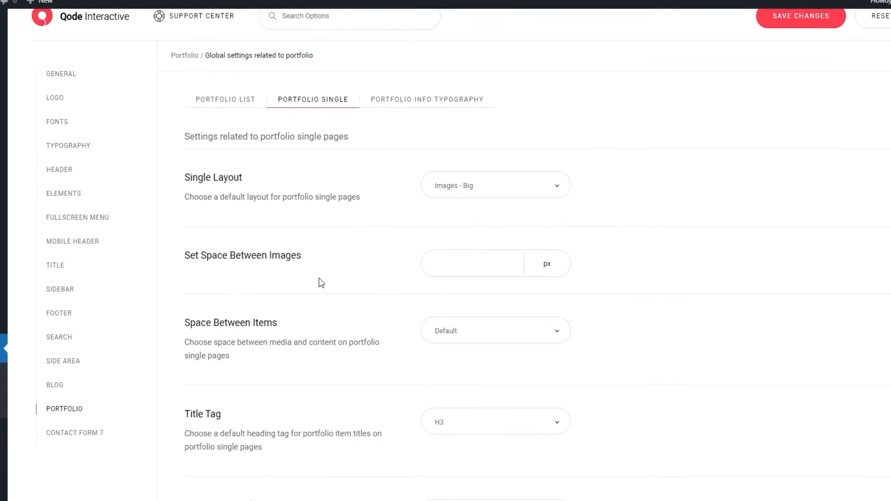
click(456, 208)
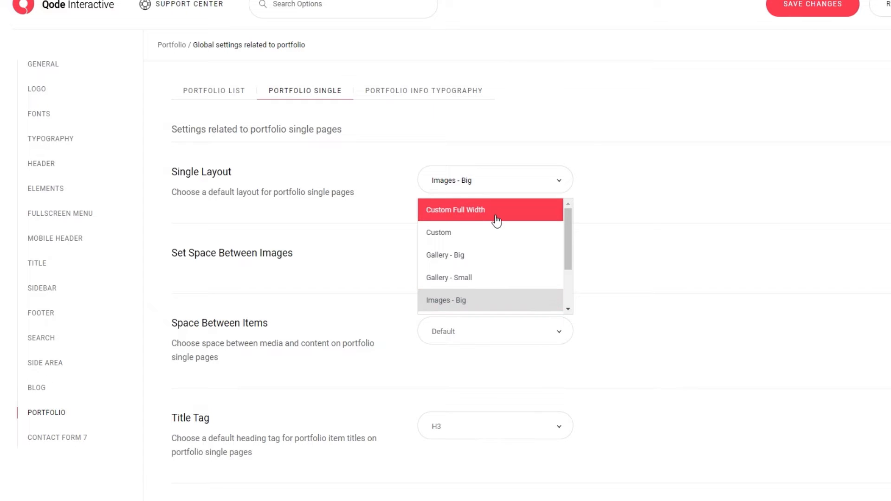
click(507, 255)
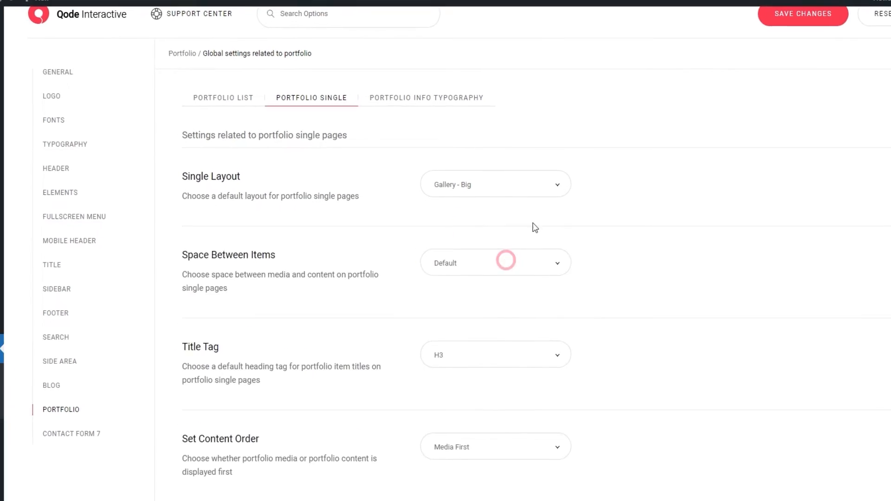
click(792, 9)
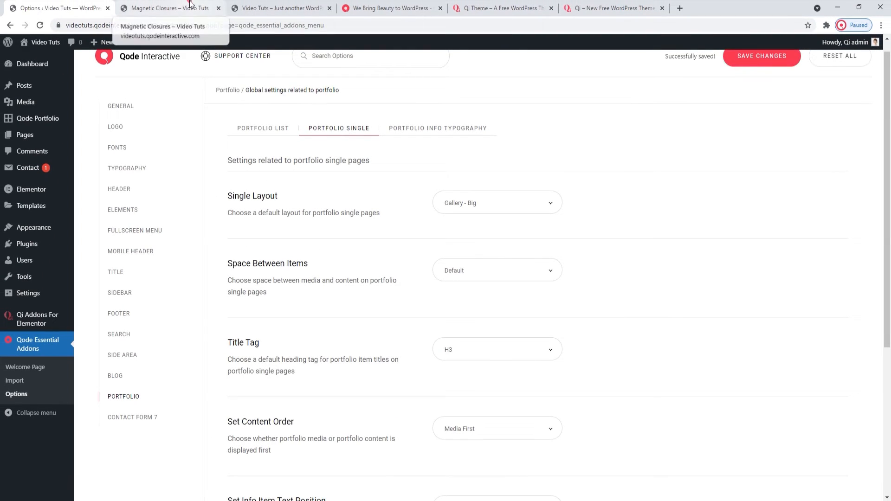
click(172, 8)
click(41, 26)
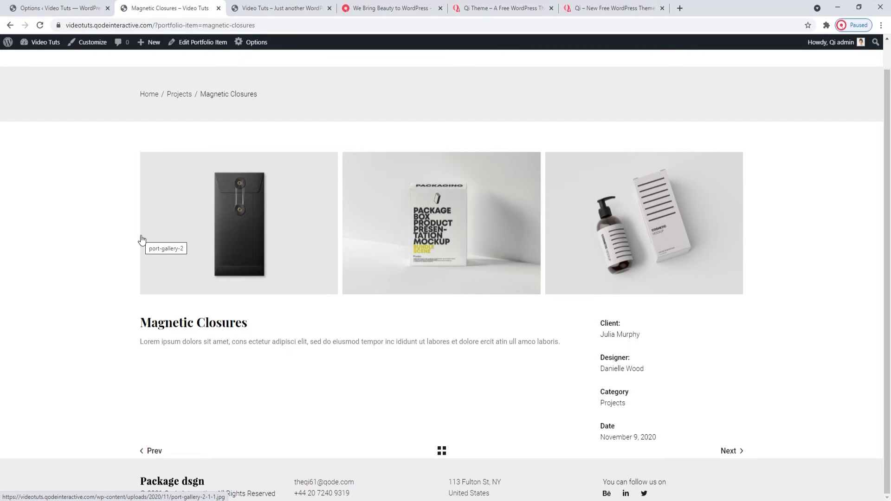
Open the Qode Portfolio item list in a new tab and open the Magnetic Closures item for editing.
click(87, 4)
middle_click(68, 119)
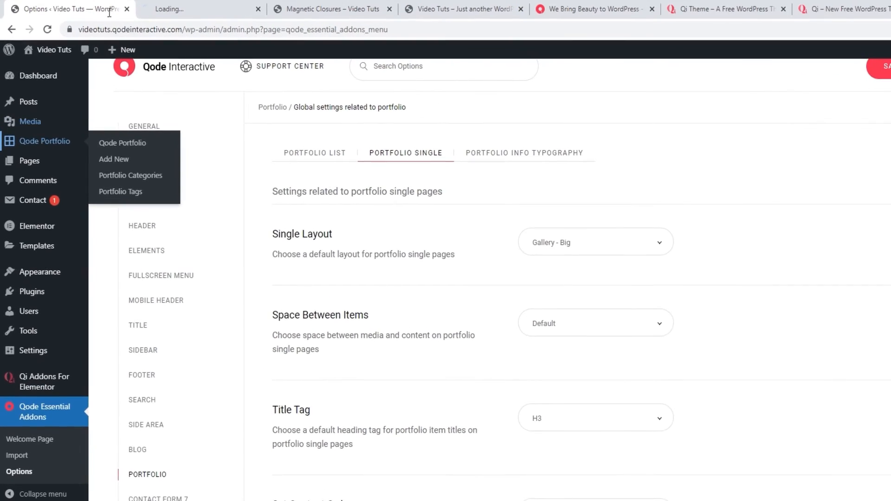
click(156, 2)
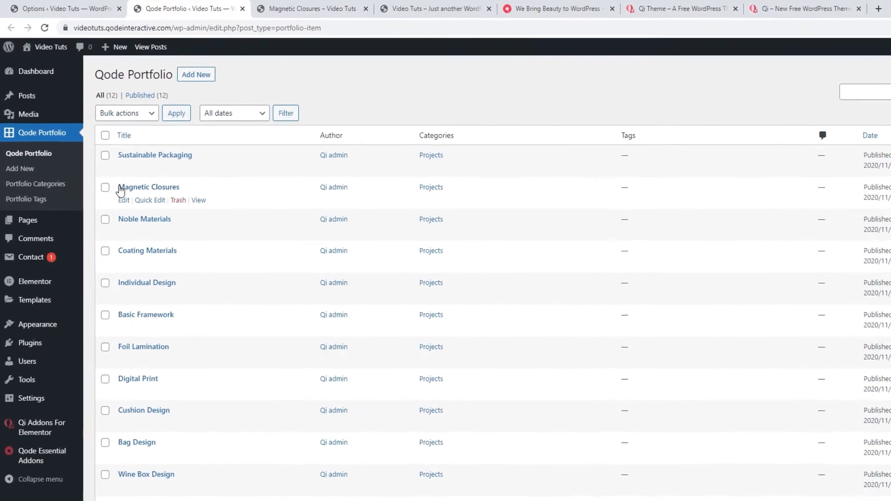
click(111, 167)
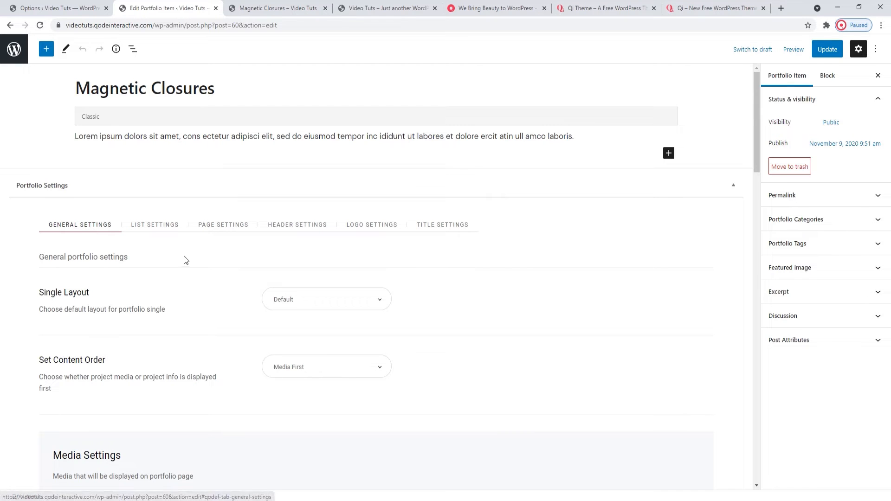
Examine the Single Layout and Set Content Order choices in the Magnetic Closures general settings without changing them.
scroll(185, 259, down, 1)
click(310, 256)
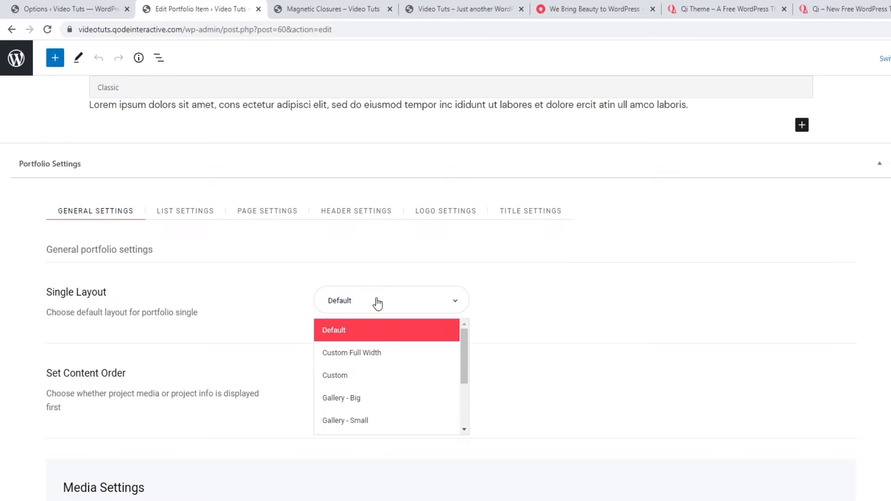
click(376, 303)
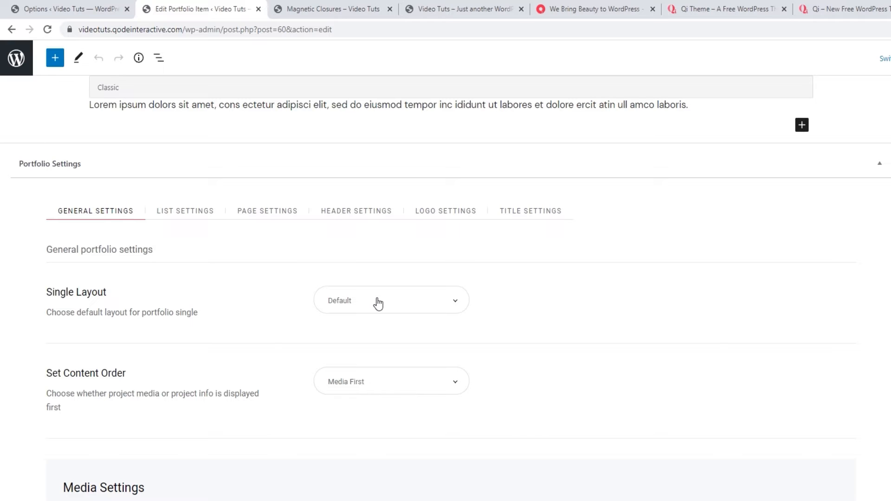
click(384, 385)
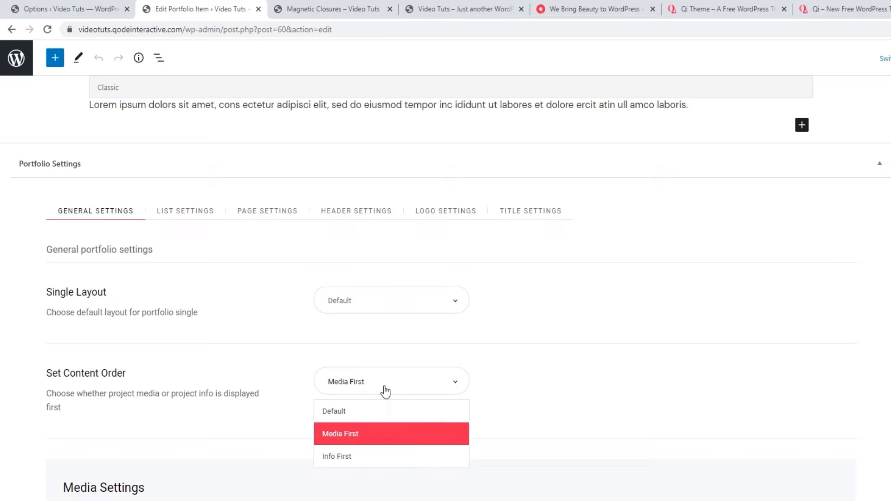
click(385, 388)
Review the item's Media Settings gallery images and compare them with the live Magnetic Closures page.
scroll(385, 389, down, 3)
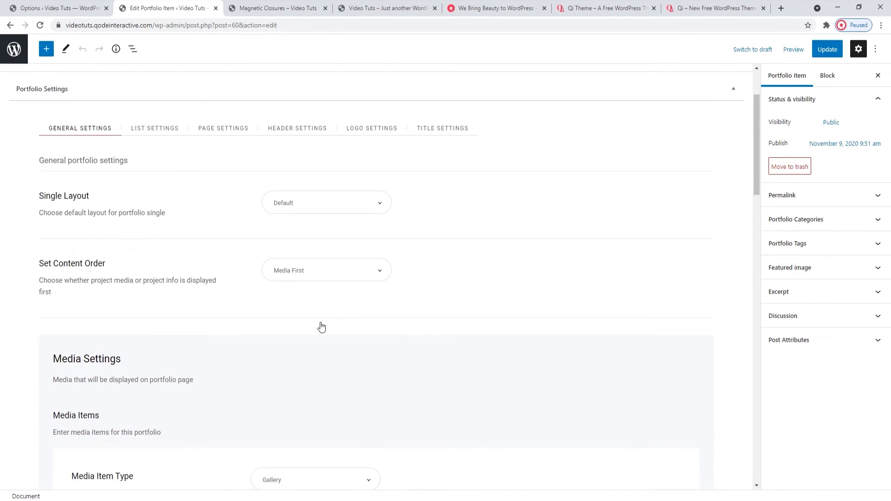
scroll(320, 325, down, 3)
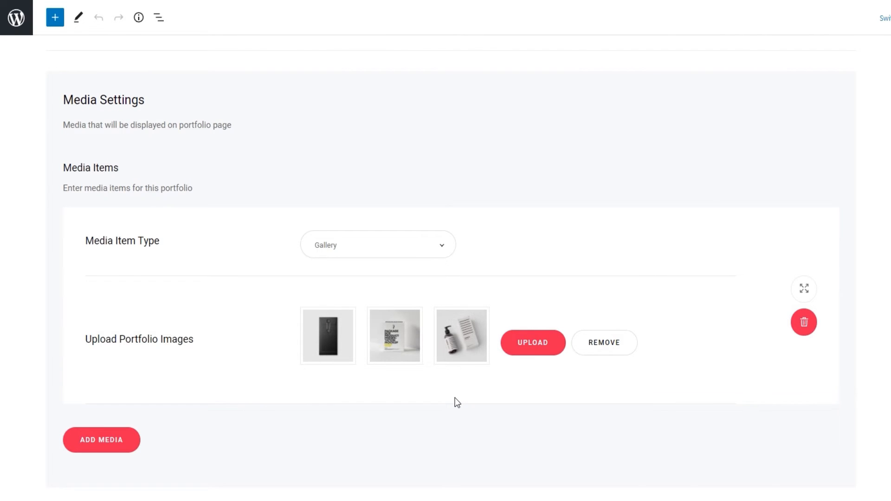
click(285, 9)
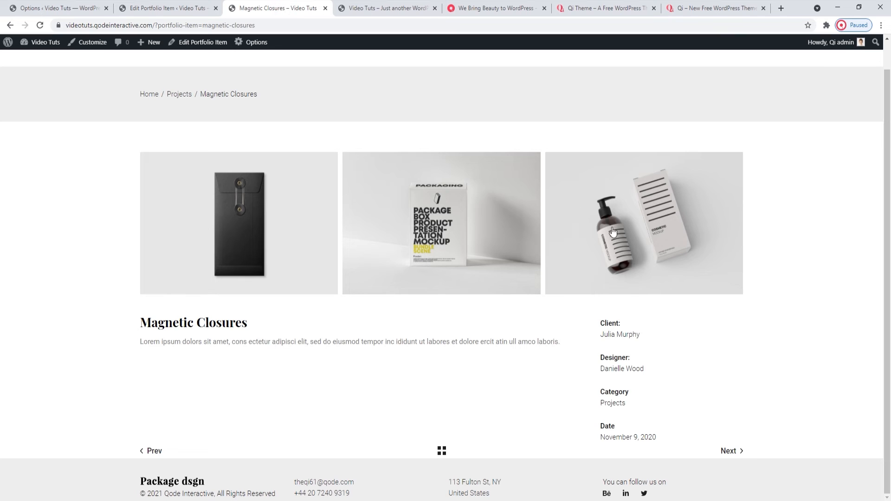
click(176, 7)
Examine the item's Gallery Layout Settings, Info Settings, client and designer info items, and Back To Link option.
scroll(344, 231, down, 7)
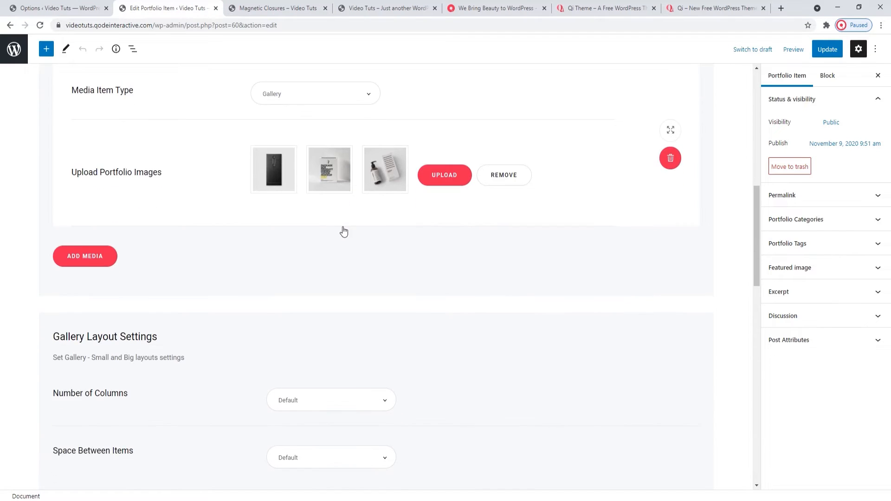
scroll(343, 231, down, 4)
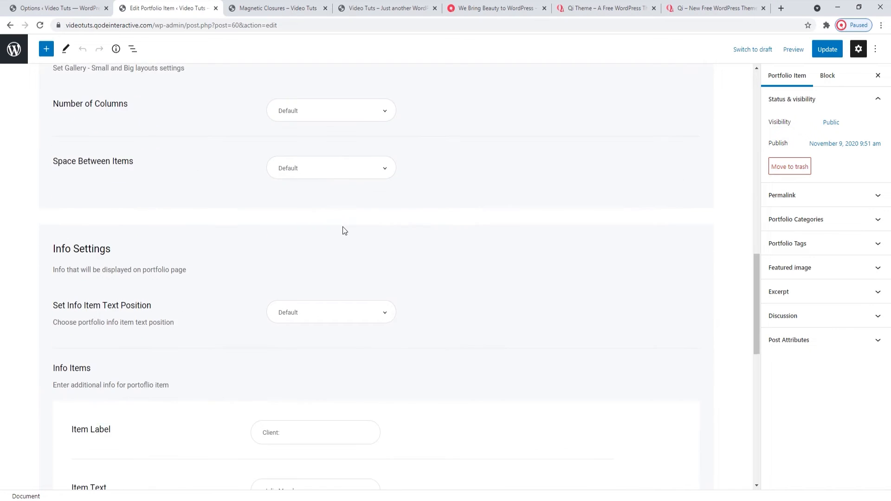
scroll(344, 231, down, 2)
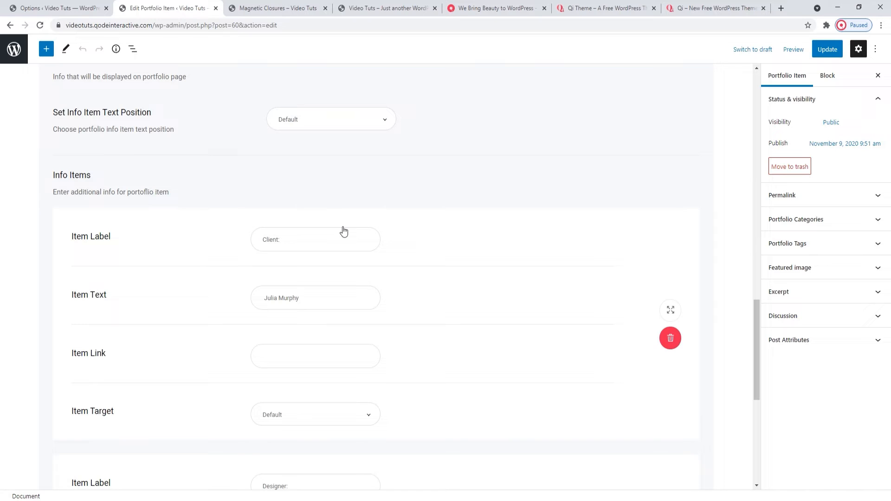
scroll(309, 242, down, 2)
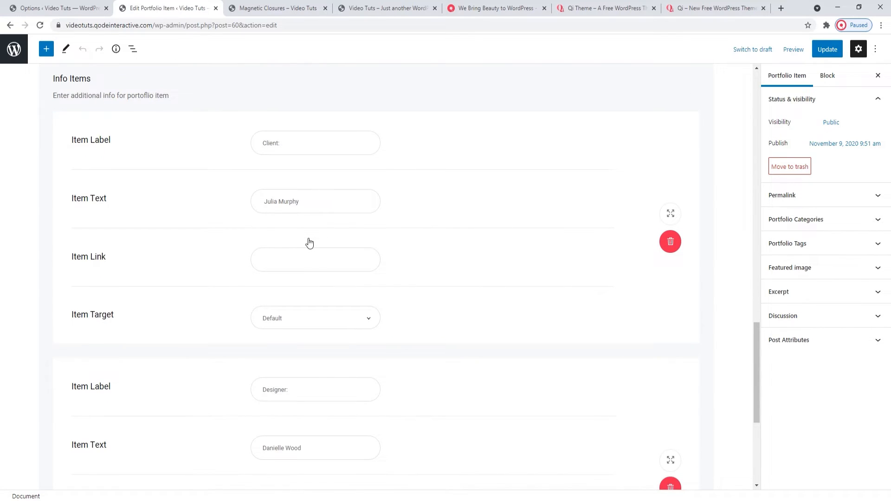
scroll(309, 242, down, 1)
scroll(309, 238, down, 3)
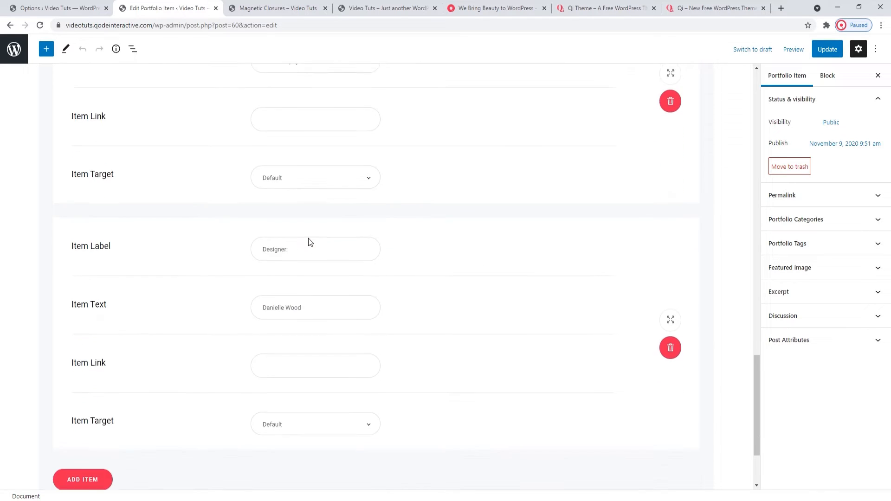
scroll(308, 242, down, 1)
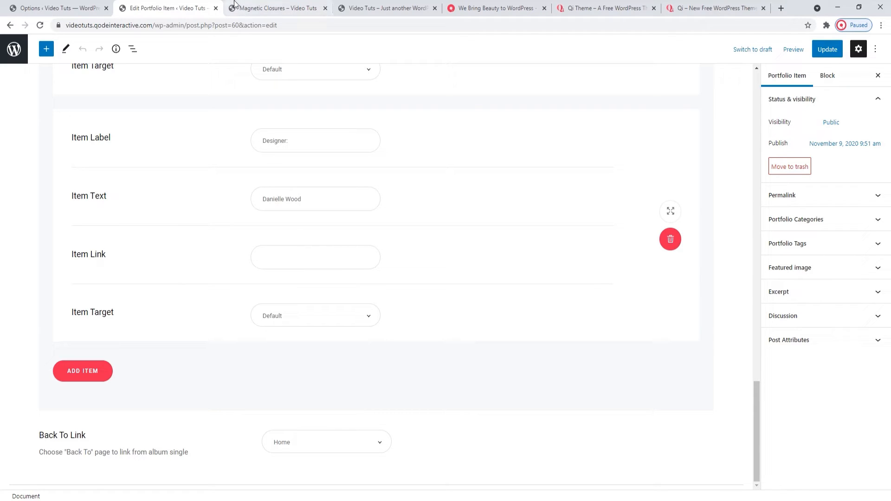
Close the portfolio item editor, save the global Single Layout as Gallery - Small, and reload the live Magnetic Closures page.
click(216, 8)
click(56, 8)
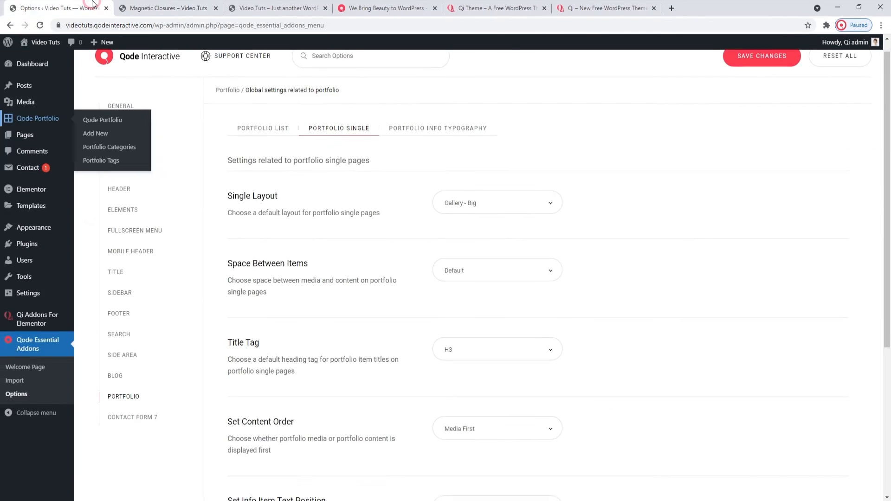
click(469, 204)
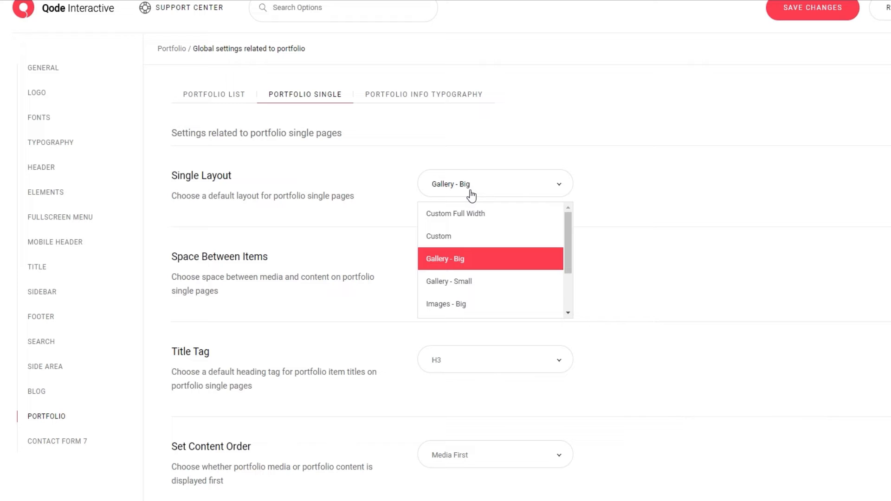
click(483, 281)
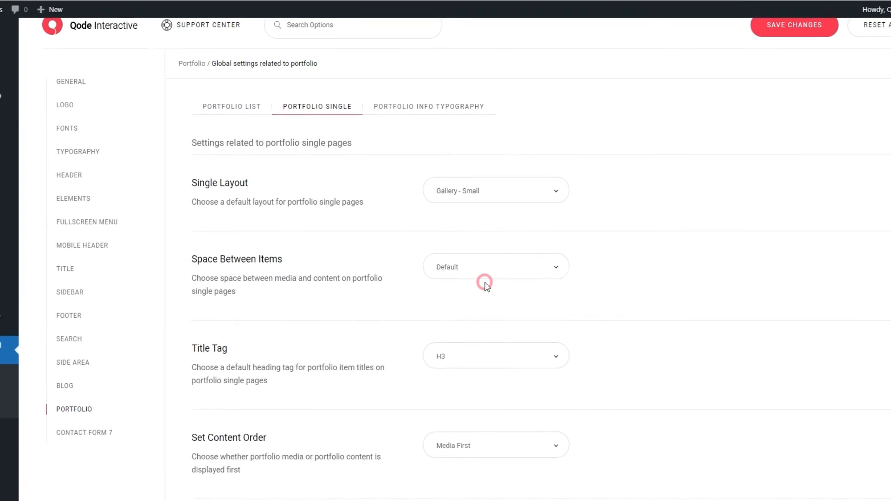
click(798, 12)
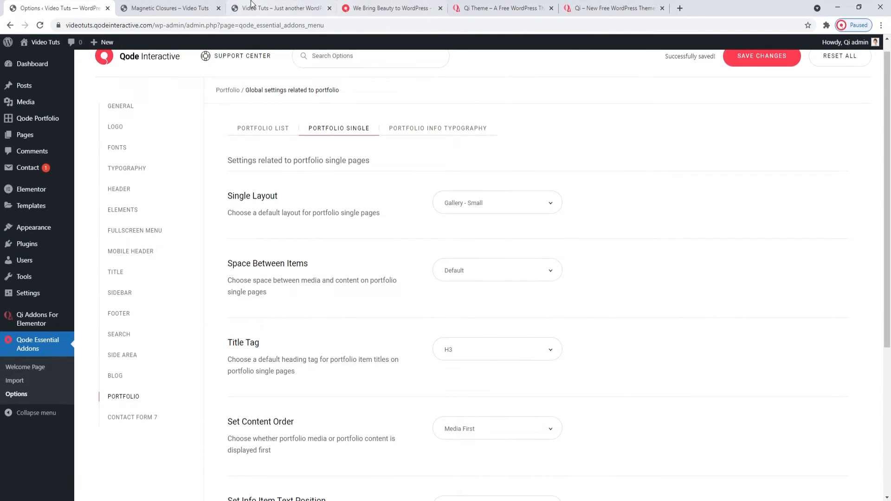
click(170, 8)
click(40, 25)
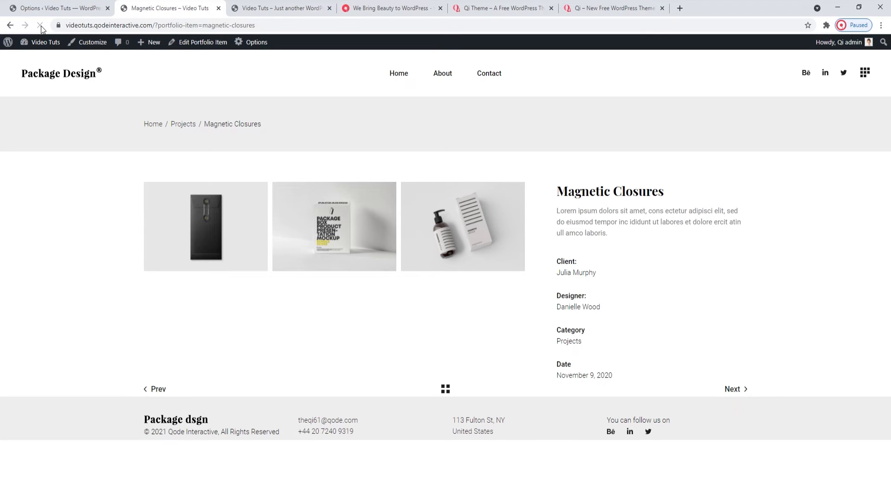
Save the global Single Layout as Slider - Big and browse the slides on the reloaded Magnetic Closures page.
click(56, 8)
click(458, 197)
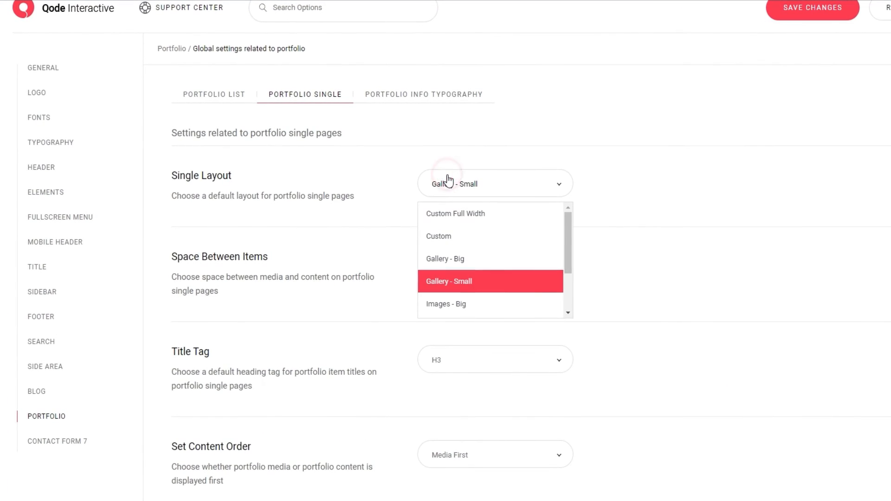
scroll(491, 246, down, 3)
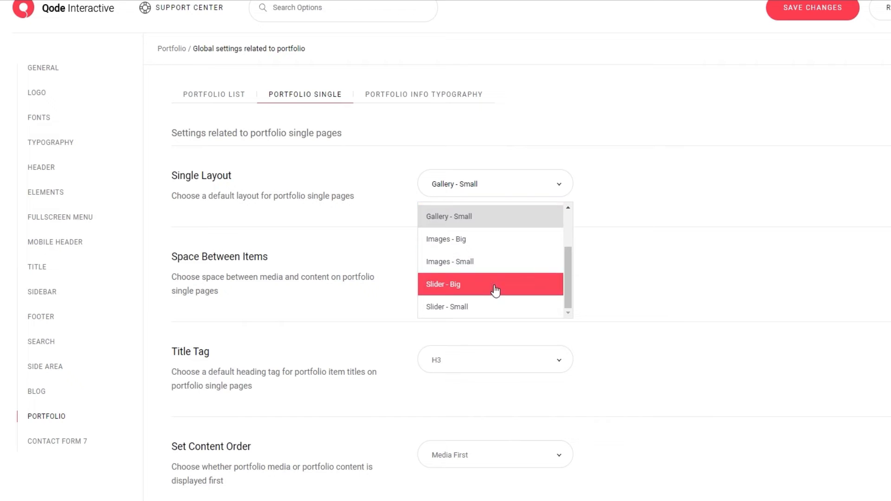
click(496, 290)
click(813, 11)
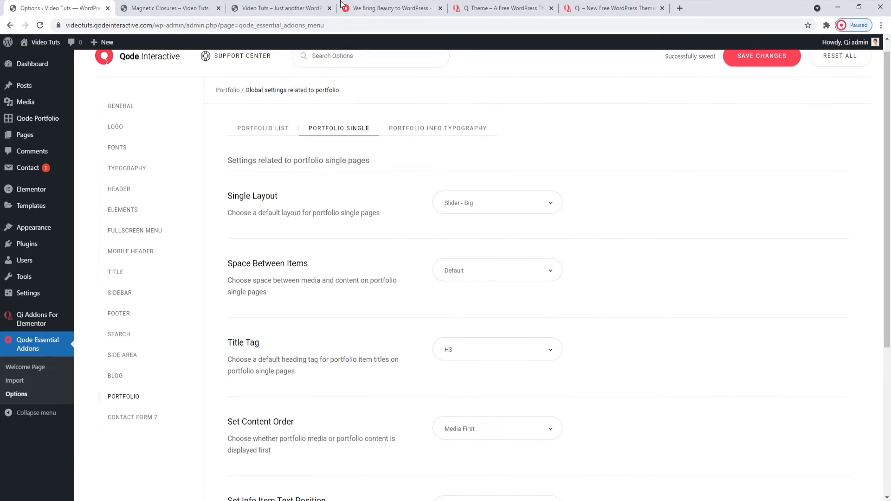
click(195, 7)
click(40, 25)
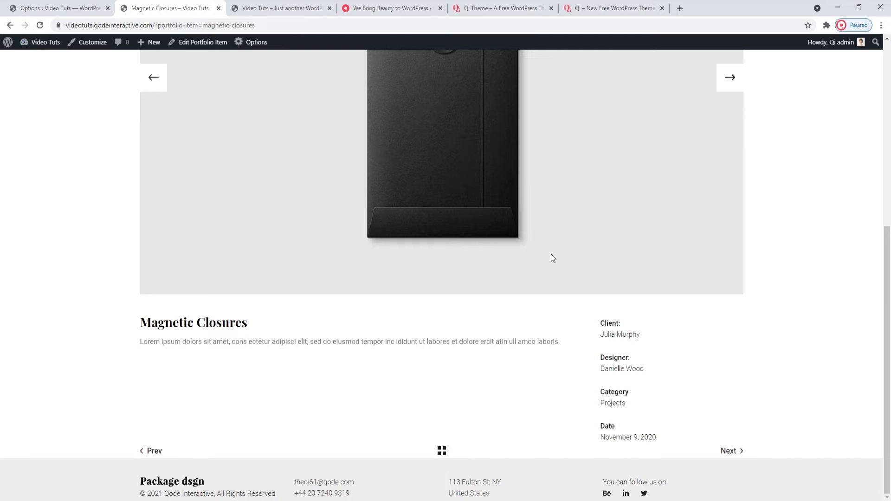
scroll(552, 258, up, 4)
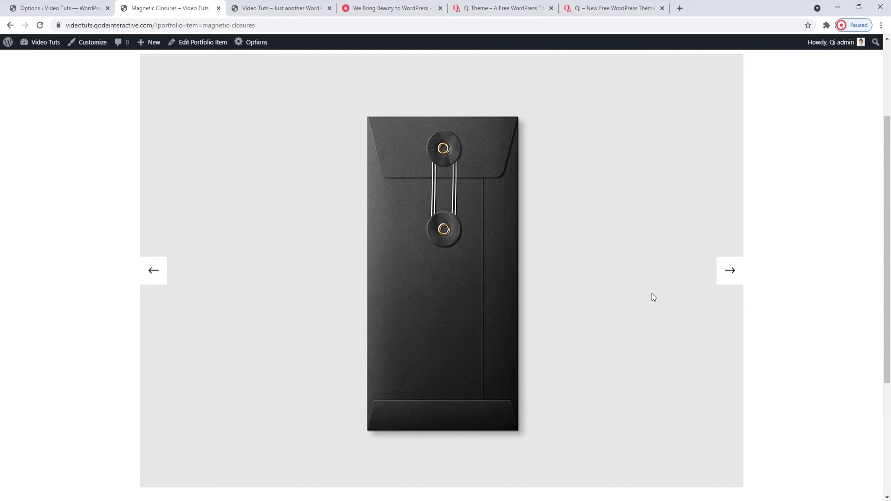
click(724, 277)
click(724, 277)
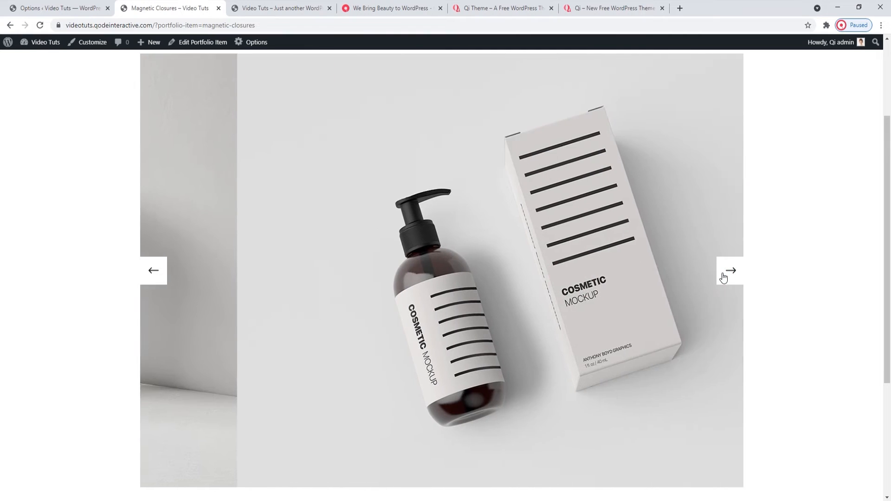
click(724, 277)
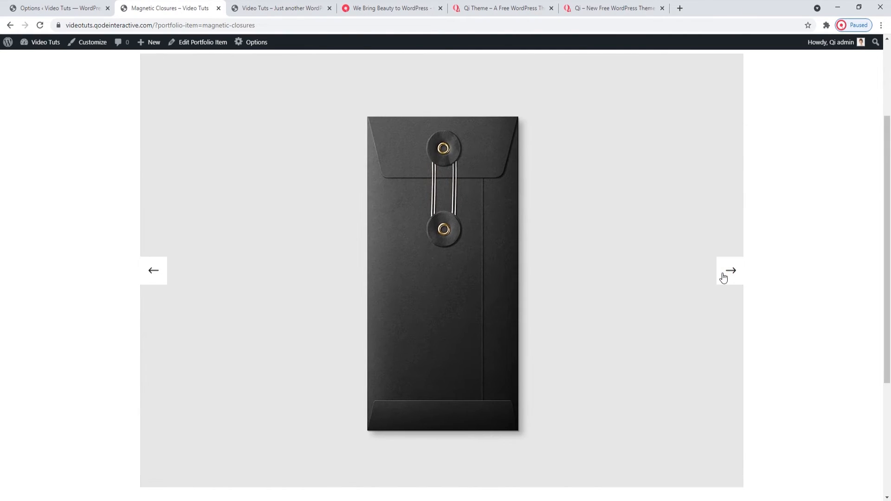
Save the global Single Layout as Slider - Small and page through the slider on the reloaded Magnetic Closures page.
click(95, 8)
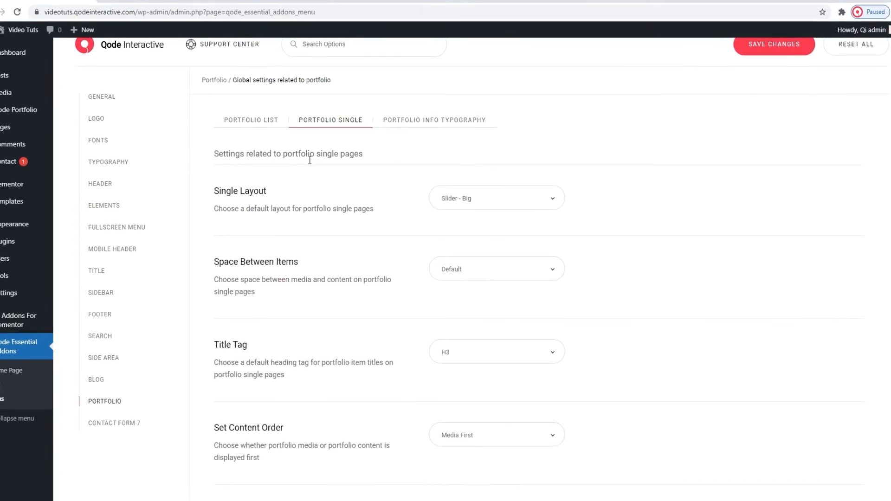
click(470, 314)
click(477, 304)
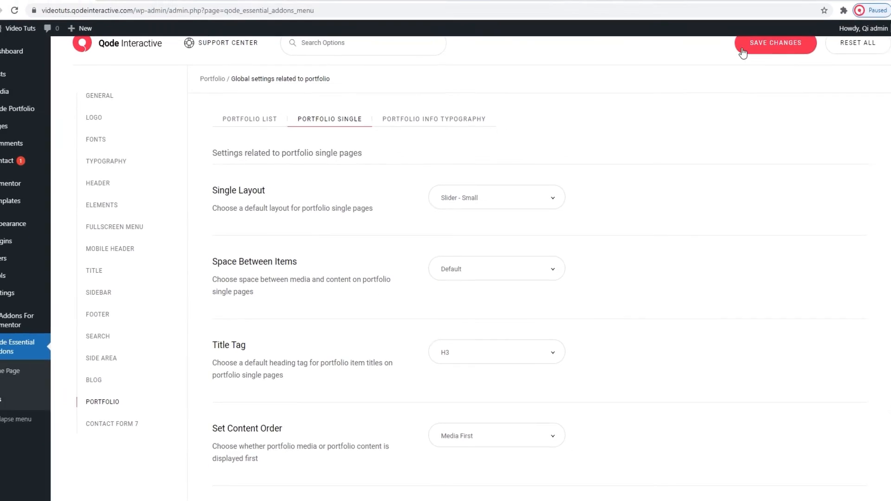
click(743, 53)
click(167, 8)
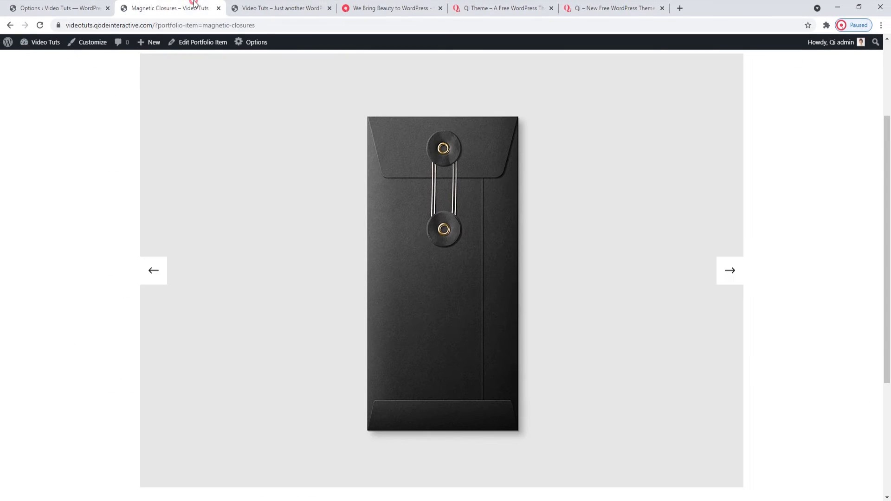
click(40, 25)
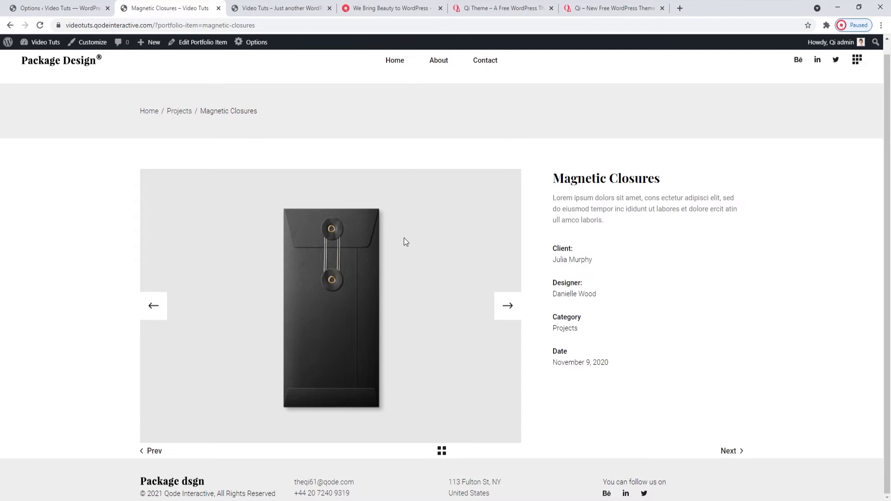
click(508, 308)
click(508, 307)
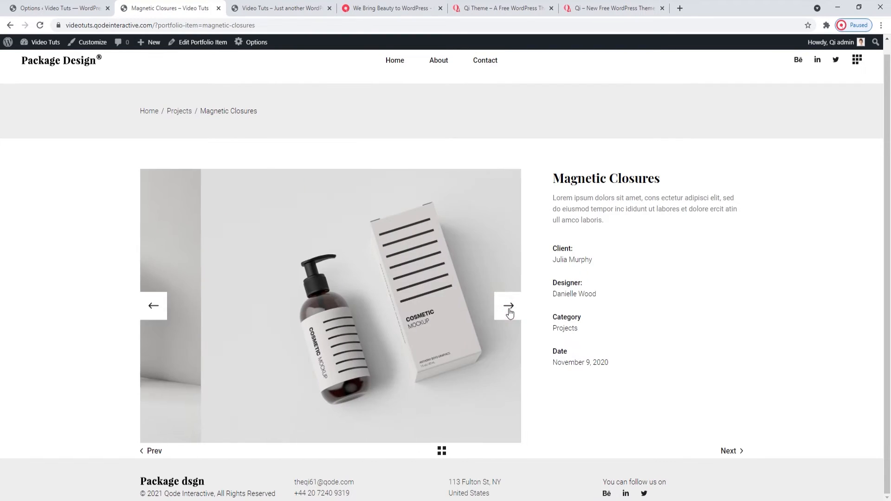
Set the global Single Layout to Images - Small, save the options, and check the reloaded Magnetic Closures page.
click(24, 3)
click(502, 197)
scroll(511, 281, up, 3)
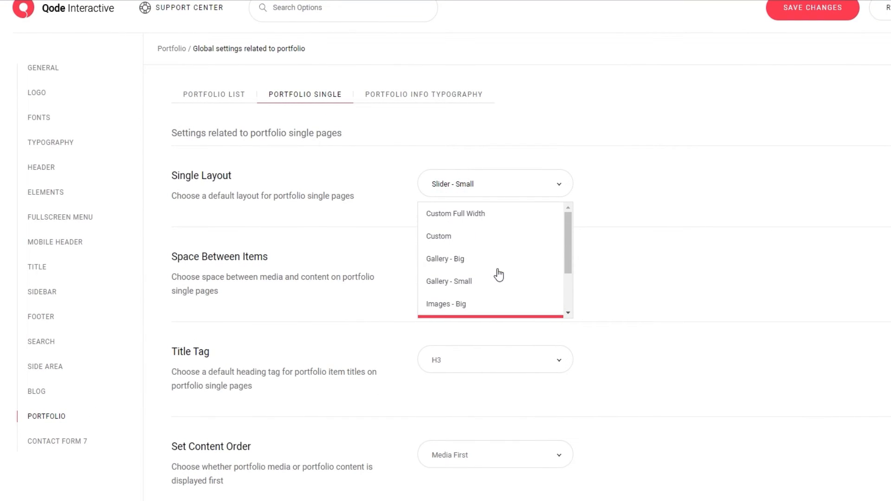
scroll(499, 275, down, 2)
scroll(499, 275, up, 3)
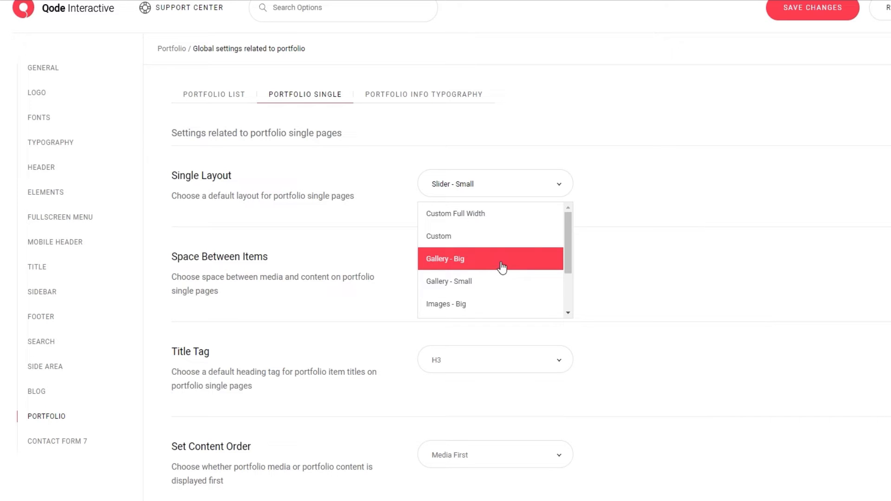
scroll(502, 267, down, 3)
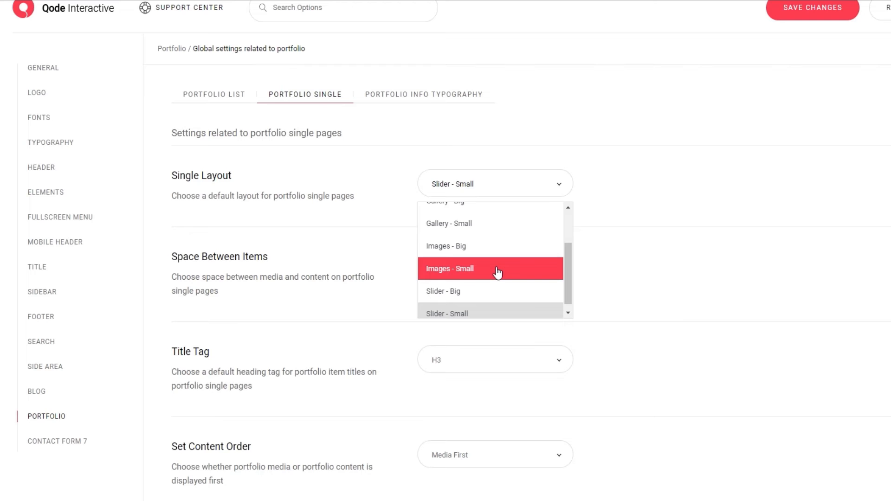
click(497, 273)
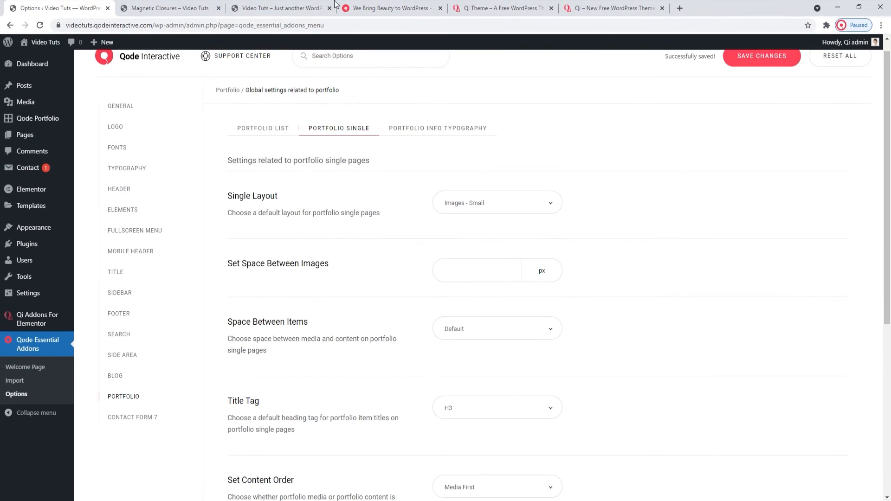
click(167, 8)
click(40, 25)
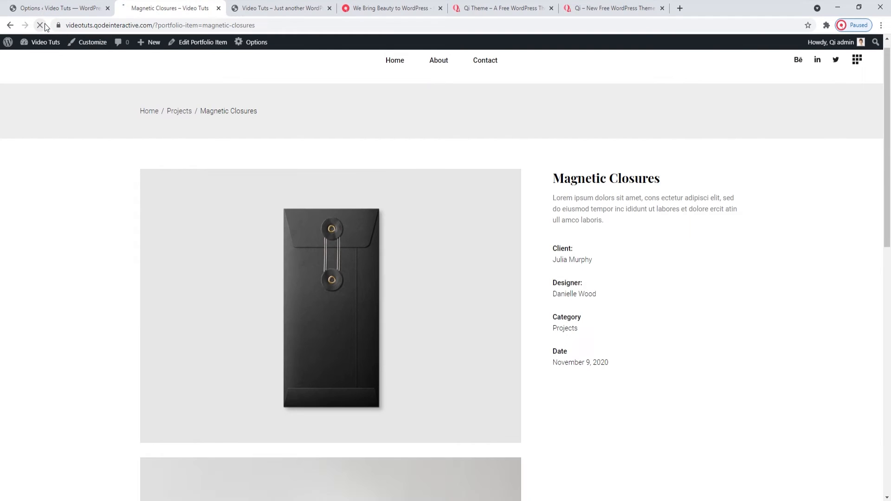
scroll(261, 213, down, 8)
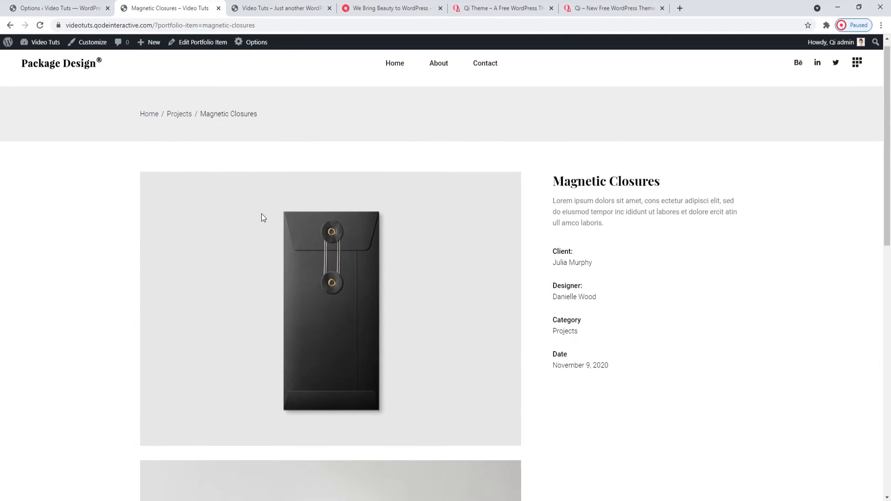
Examine the list category colour in the Portfolio Info Typography settings and the project category labels on the reloaded home page.
click(82, 8)
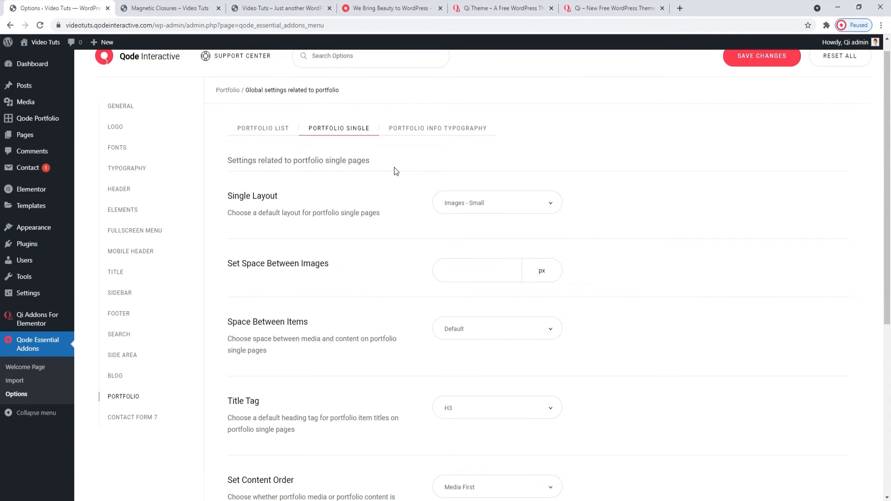
click(430, 129)
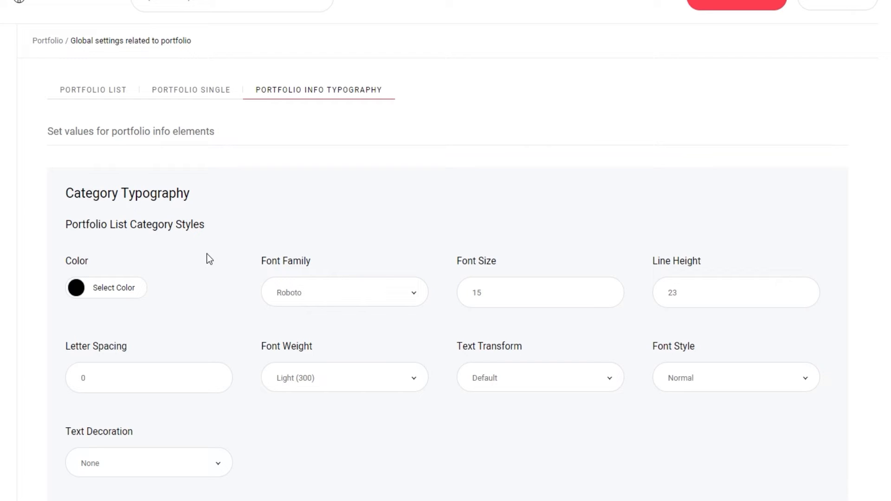
scroll(207, 254, down, 1)
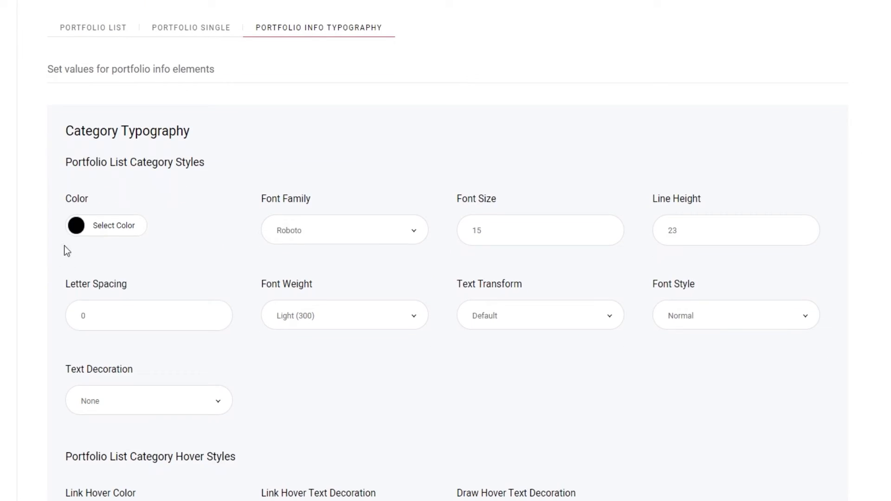
click(76, 225)
triple_click(101, 253)
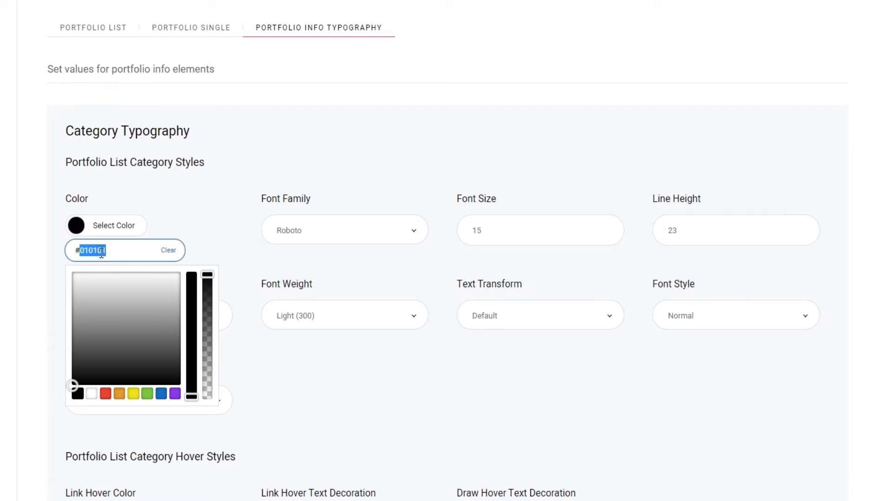
click(247, 4)
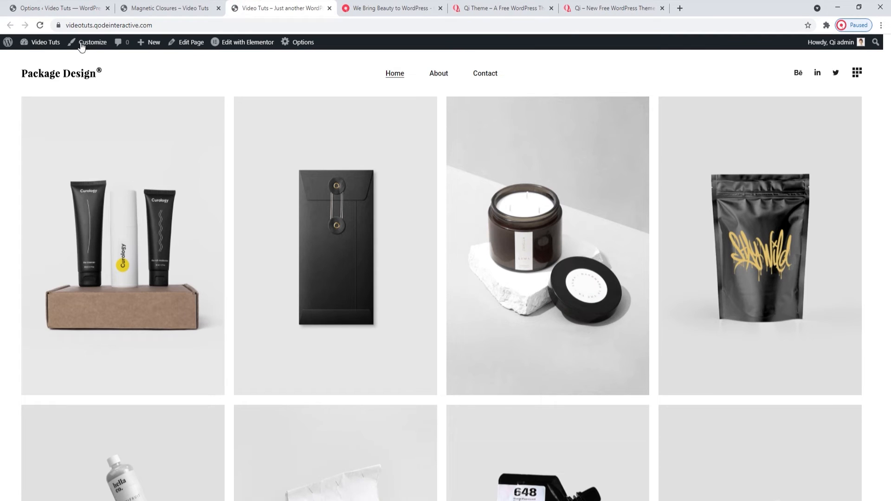
click(40, 25)
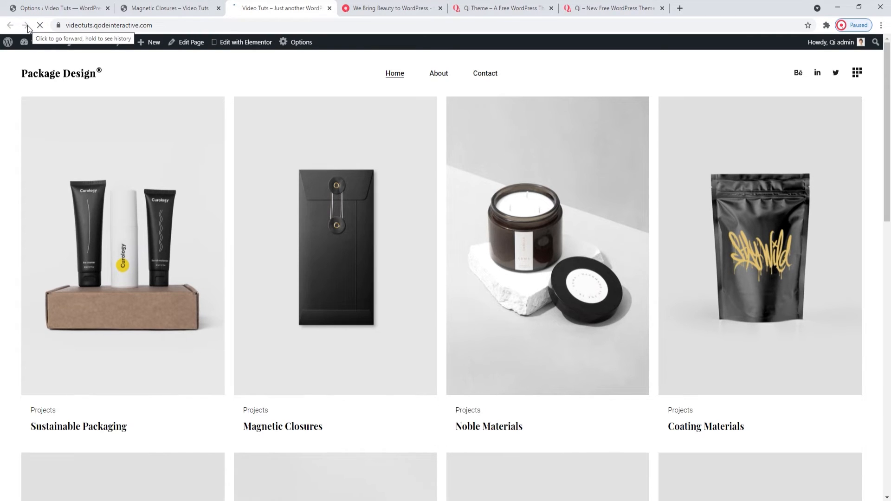
scroll(262, 254, down, 2)
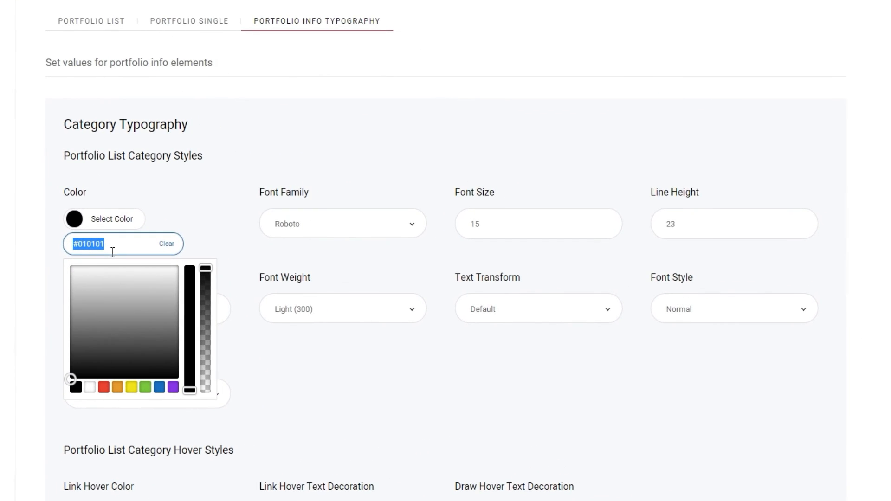
Copy the Portfolio List Category colour code, change the colour to orange #dd9933, save the options, and reload the home page.
right_click(111, 244)
click(141, 273)
click(117, 388)
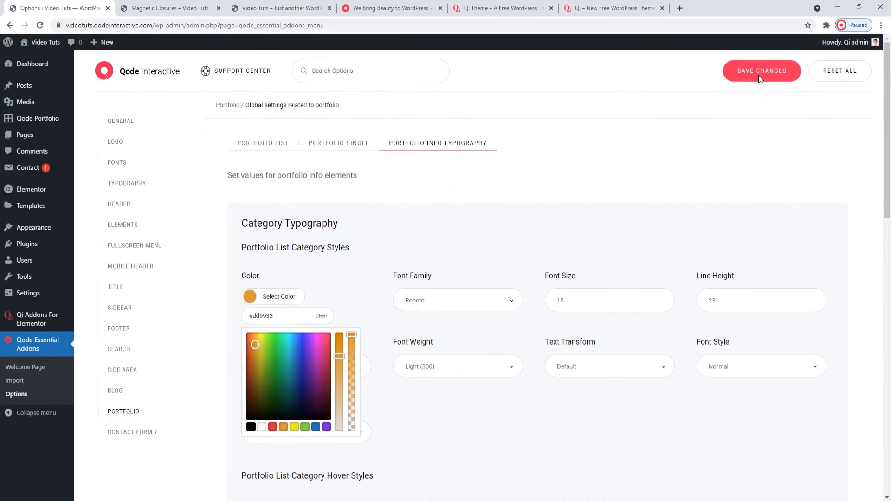
click(757, 58)
click(226, 0)
click(40, 26)
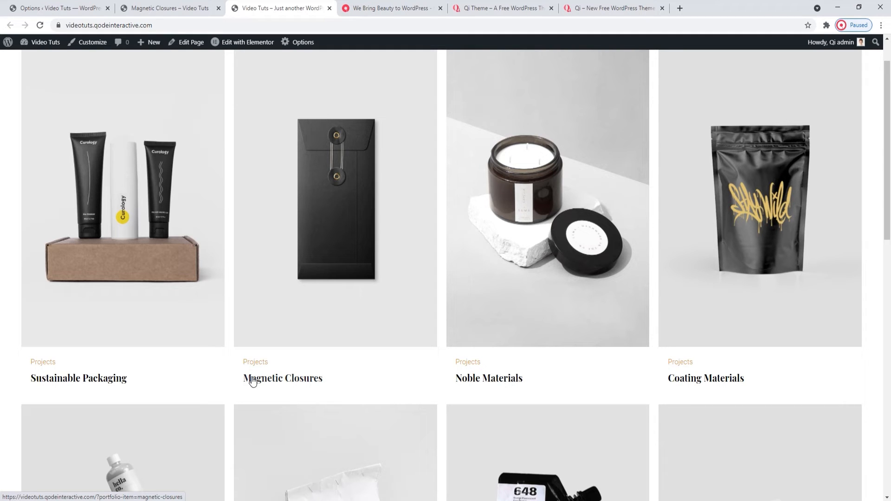
Restore the Portfolio List Category colour by pasting the copied code #010101 over the orange value.
drag(253, 7, 140, 5)
click(95, 3)
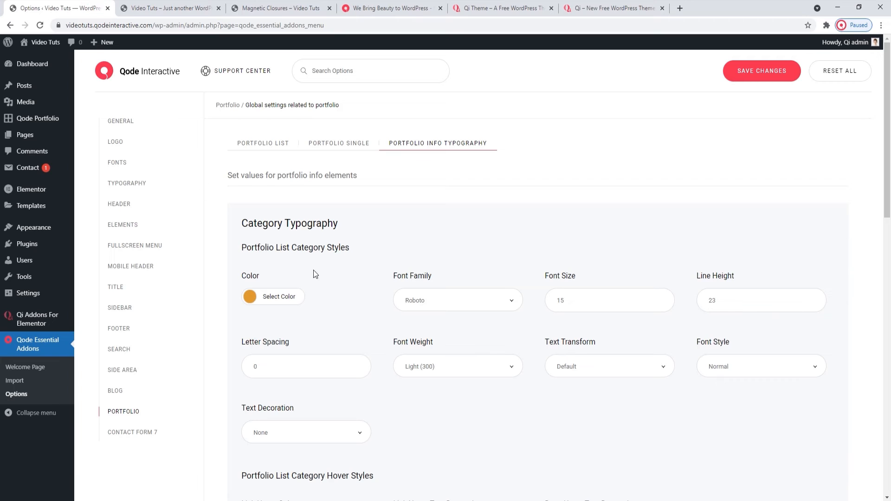
click(274, 297)
drag(250, 316, 274, 316)
right_click(266, 314)
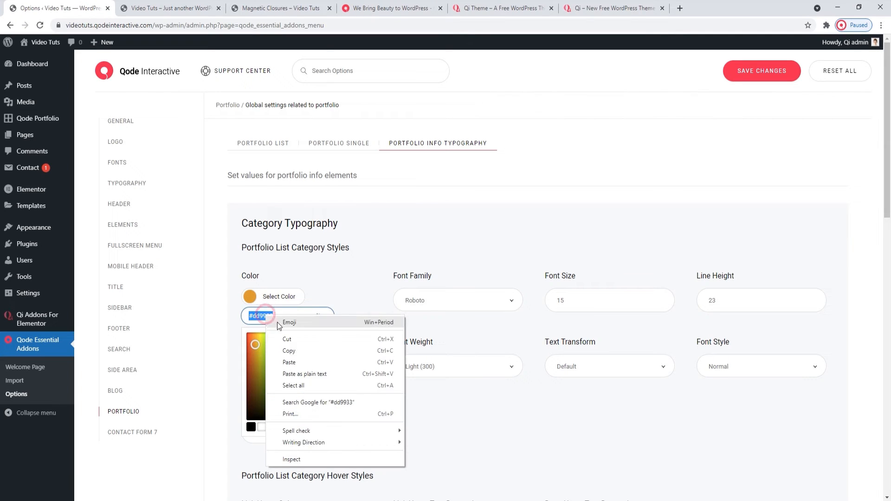
click(289, 363)
click(726, 133)
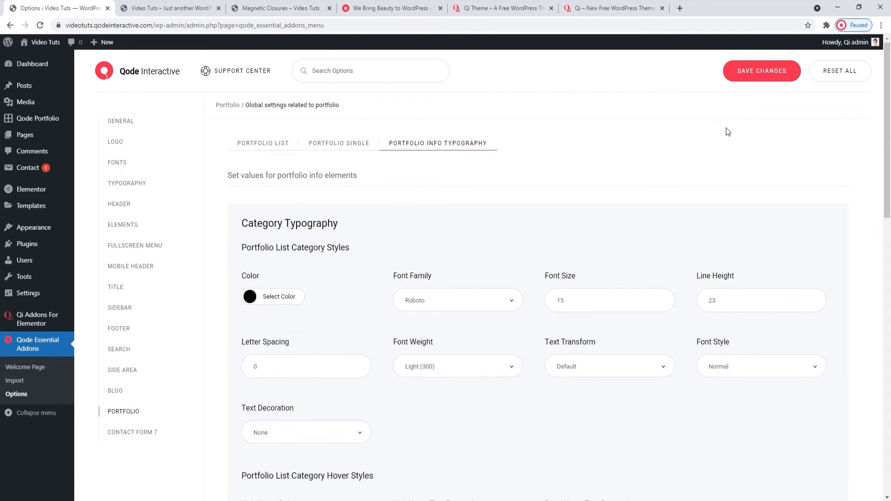
Save the restored list category colour and check the project category labels on the home page.
click(757, 71)
click(165, 2)
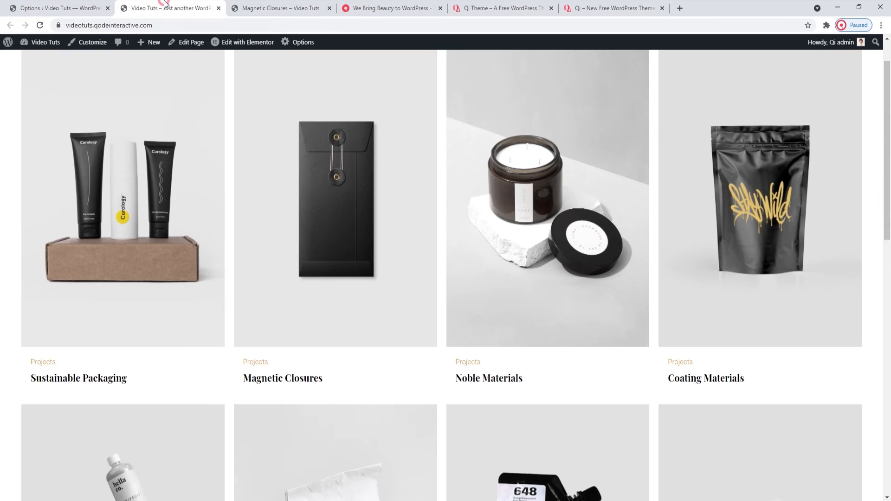
click(59, 2)
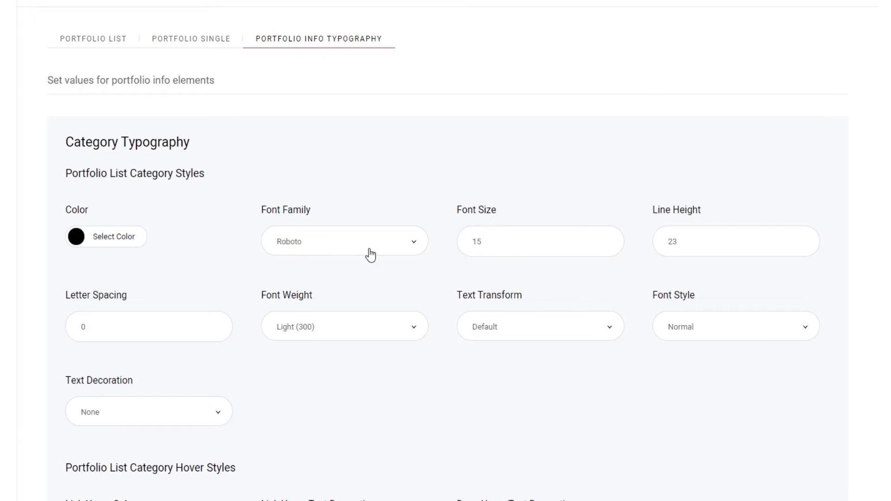
Set the Portfolio List Category font family to Playfair Display and the font size to 18, save, and check the reloaded home page.
click(370, 255)
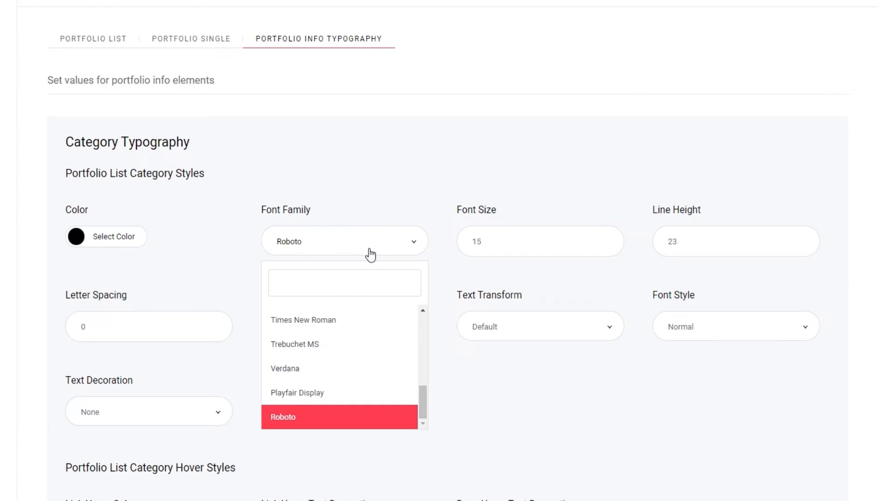
click(330, 393)
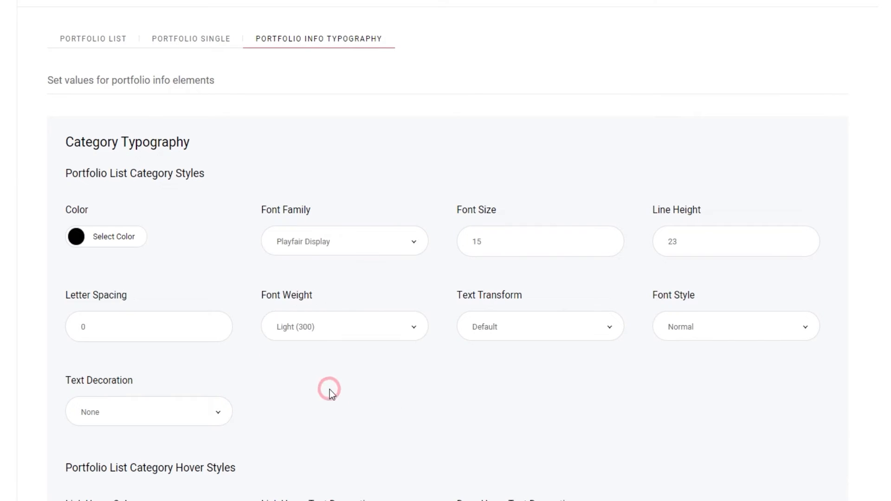
drag(478, 242, 486, 250)
text(8)
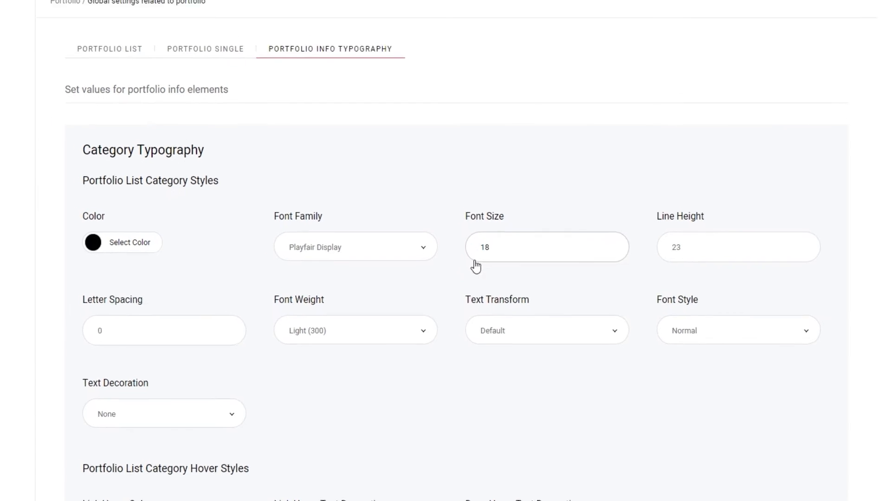
click(742, 79)
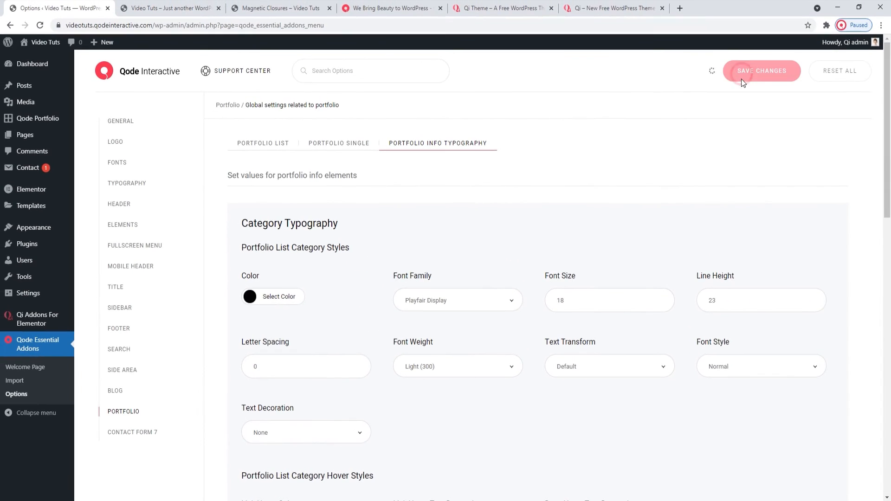
click(168, 8)
click(41, 25)
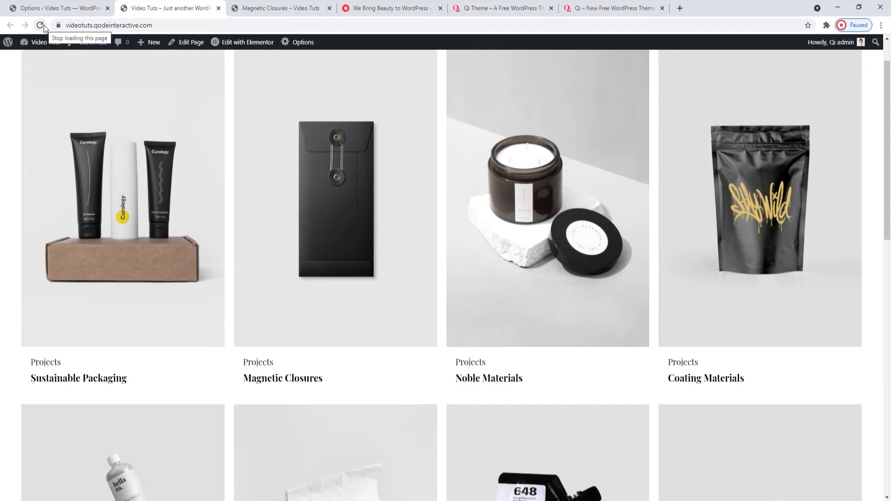
Restore the Portfolio List Category font to Roboto at size 15, save the options, and reload the home page.
click(70, 7)
click(426, 304)
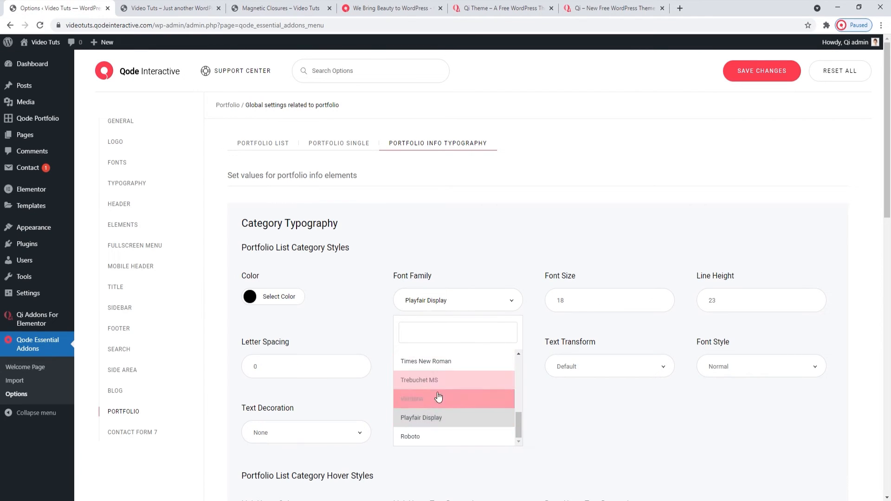
click(425, 435)
click(560, 305)
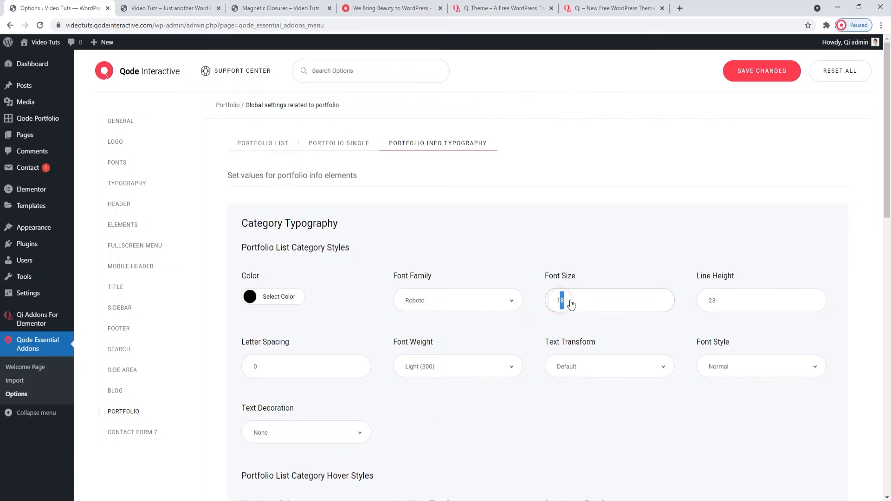
text(15)
click(755, 75)
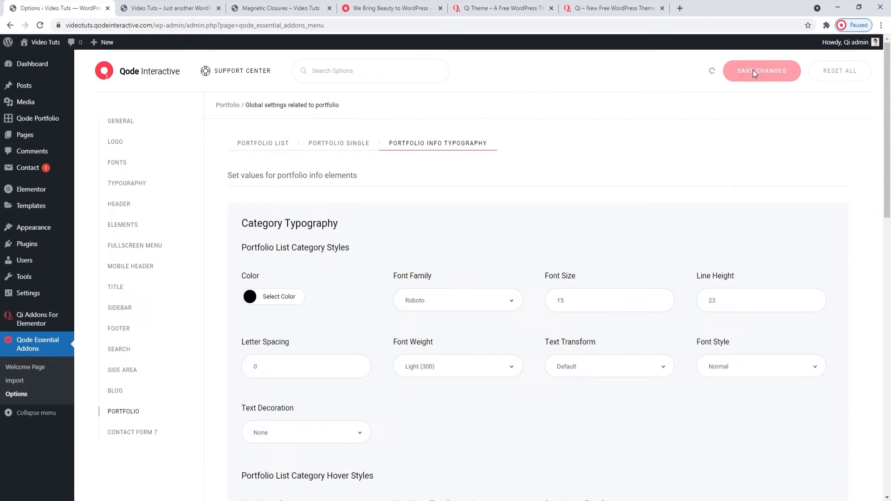
click(167, 8)
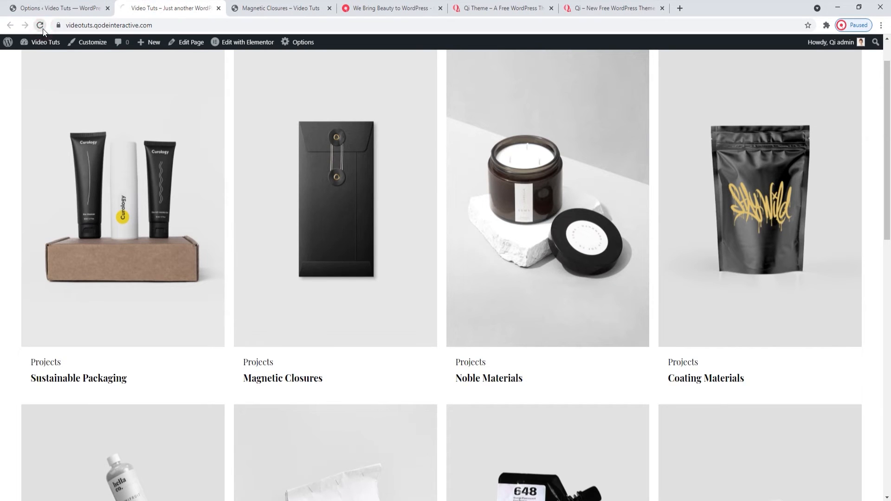
Set the Portfolio List Category line height to 43, save the options, and check the label spacing on the reloaded home page.
click(73, 5)
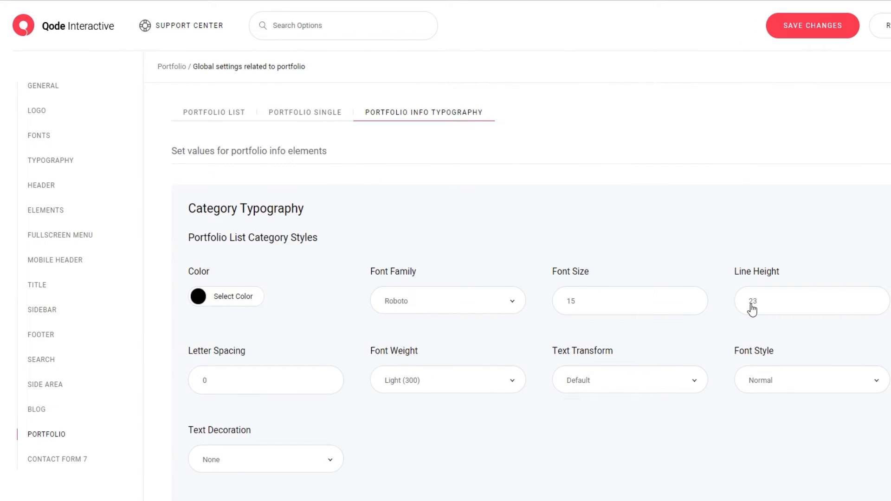
double_click(753, 301)
text(43)
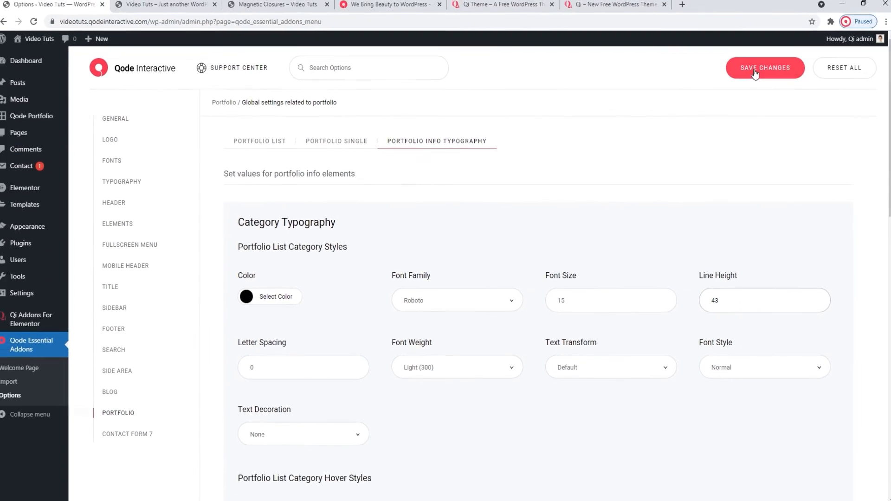
click(755, 73)
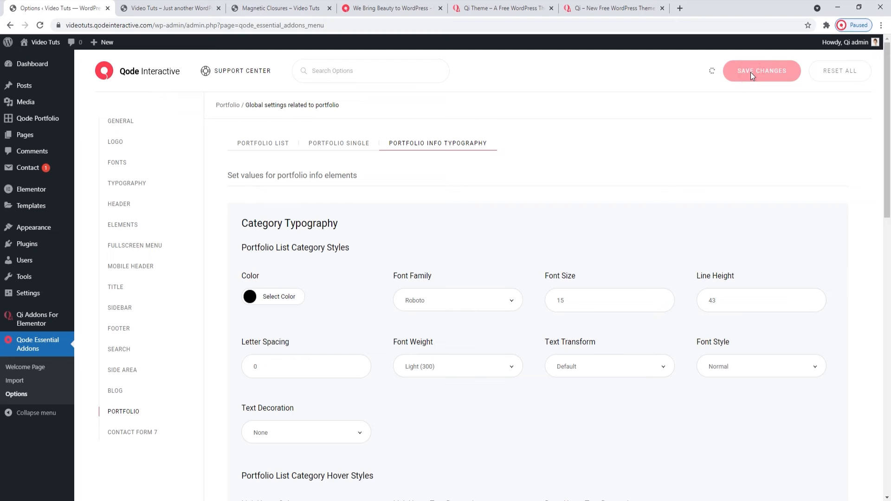
click(210, 2)
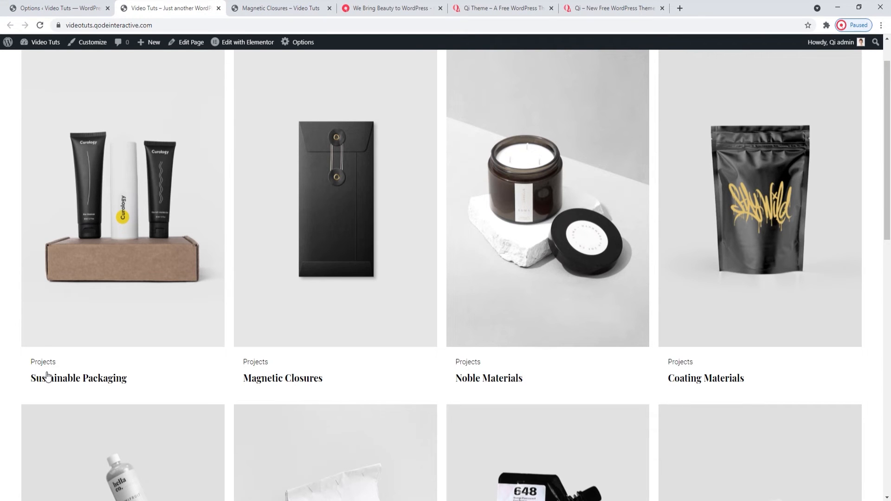
click(46, 25)
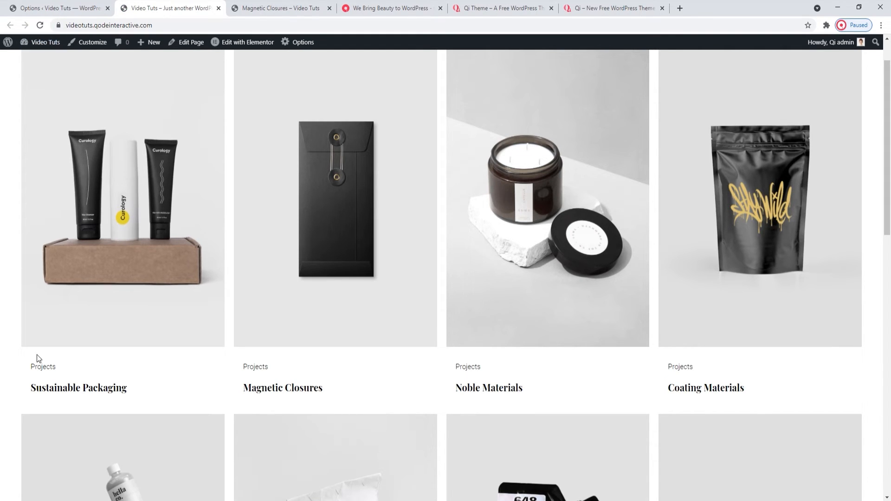
Restore the Portfolio List Category line height to 23 in the portfolio options.
click(105, 4)
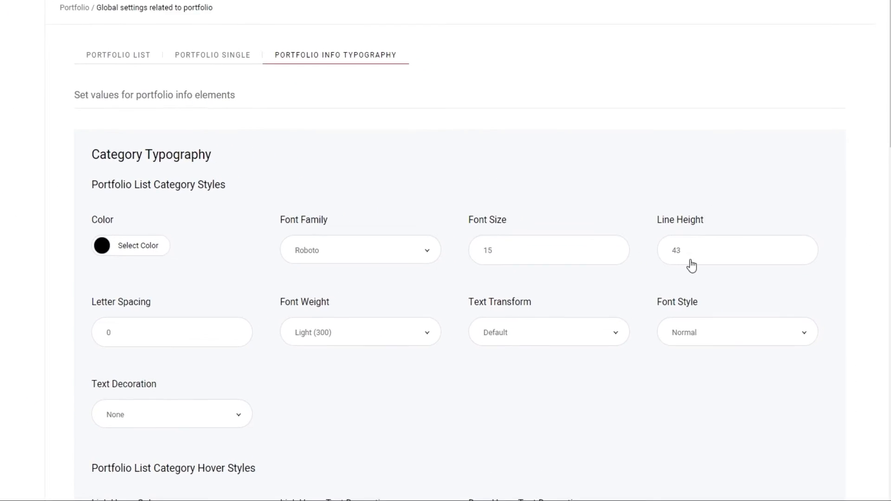
click(702, 298)
key(BackSpace)
text(2)
Set the Portfolio List Category letter spacing to 3, save the options, and check the reloaded home page.
click(84, 325)
text(3)
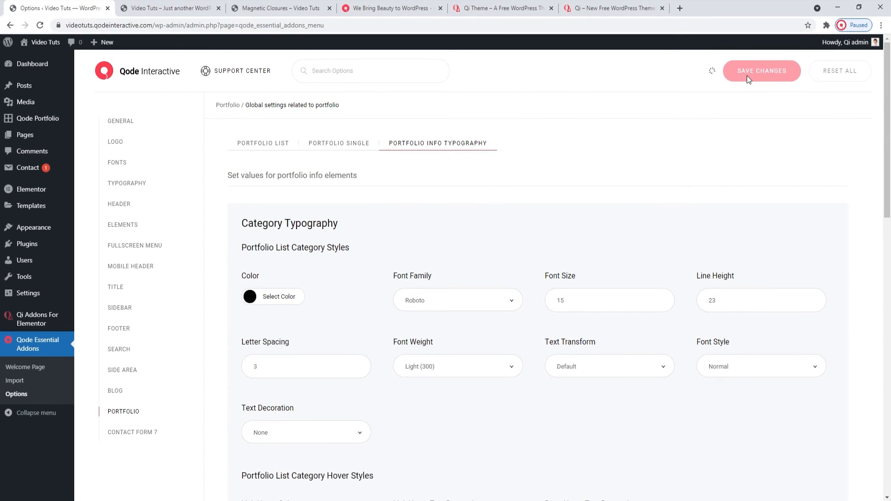
click(171, 4)
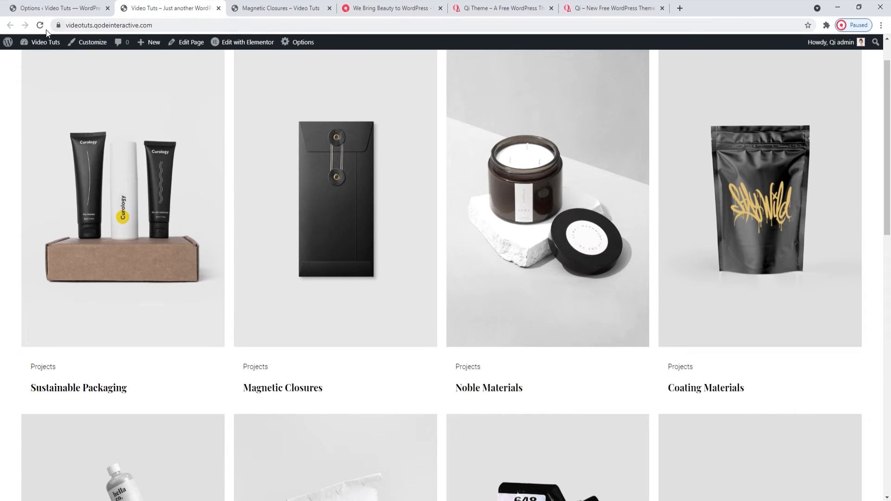
click(40, 25)
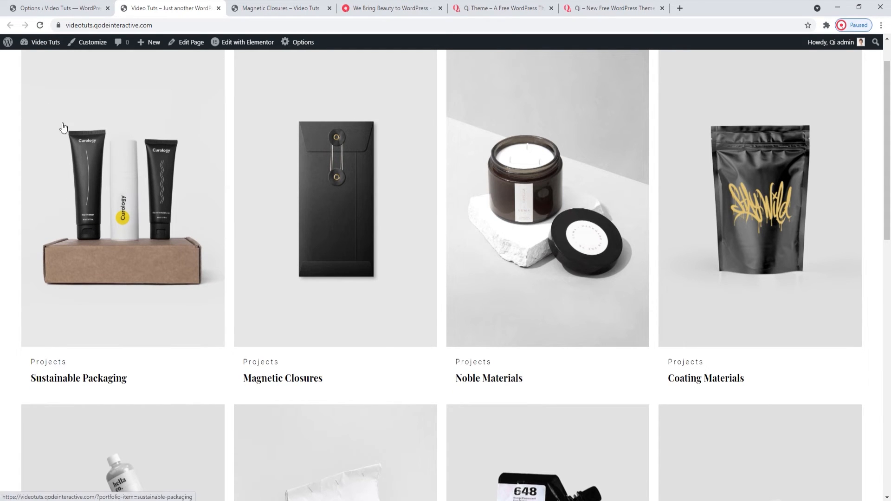
Reset the Portfolio List Category letter spacing to 0, save the options, and reload the home page.
click(91, 6)
click(245, 371)
text(0)
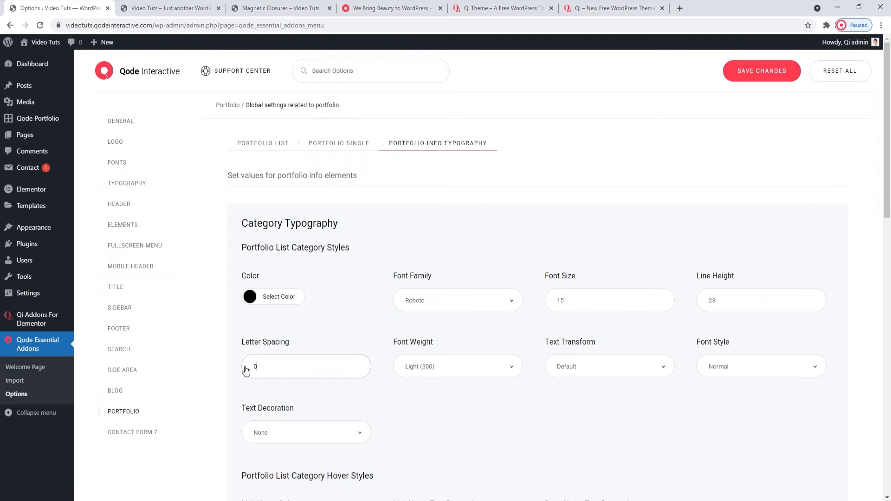
click(743, 72)
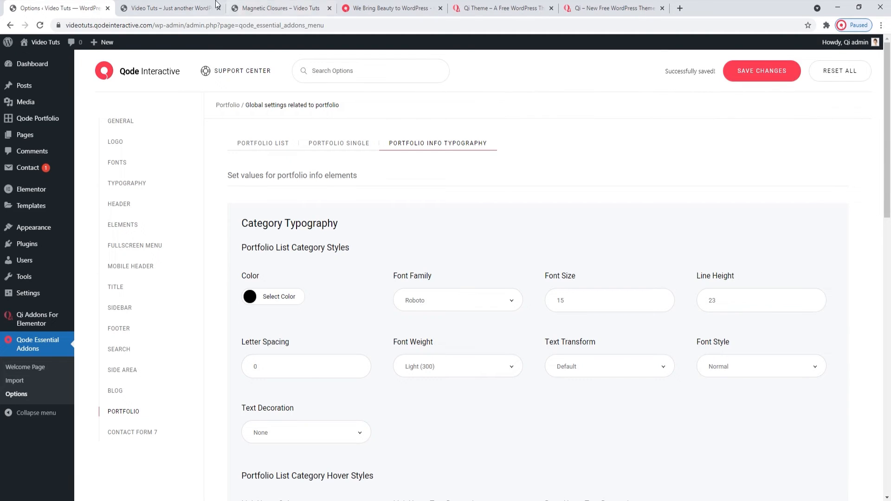
click(192, 8)
click(39, 25)
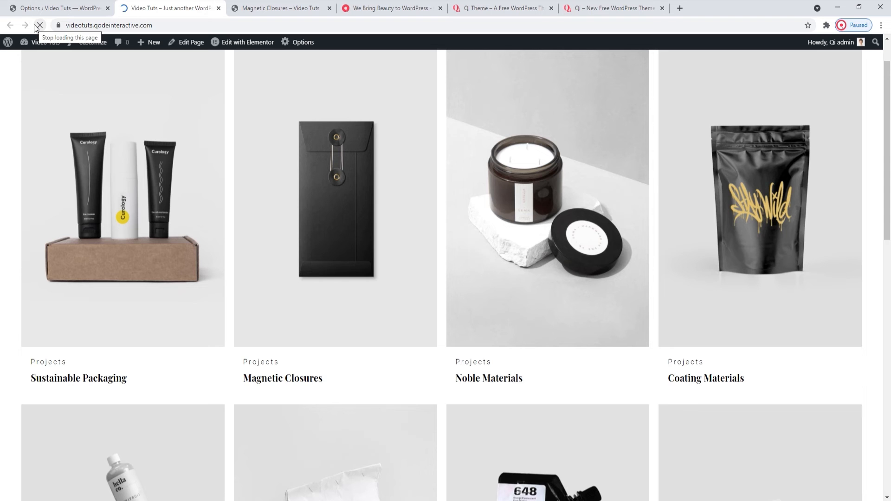
Set the Portfolio List Category font weight to Bold (700), save the options, and check the category labels on the reloaded home page.
click(50, 3)
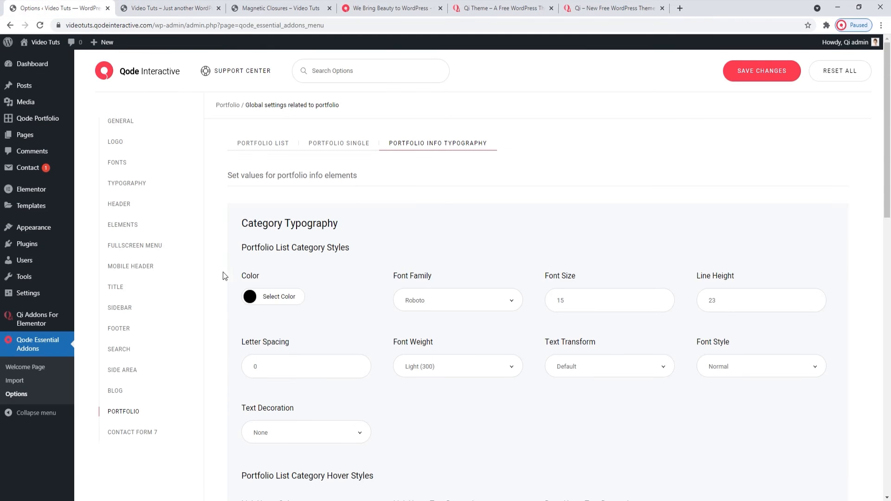
click(460, 364)
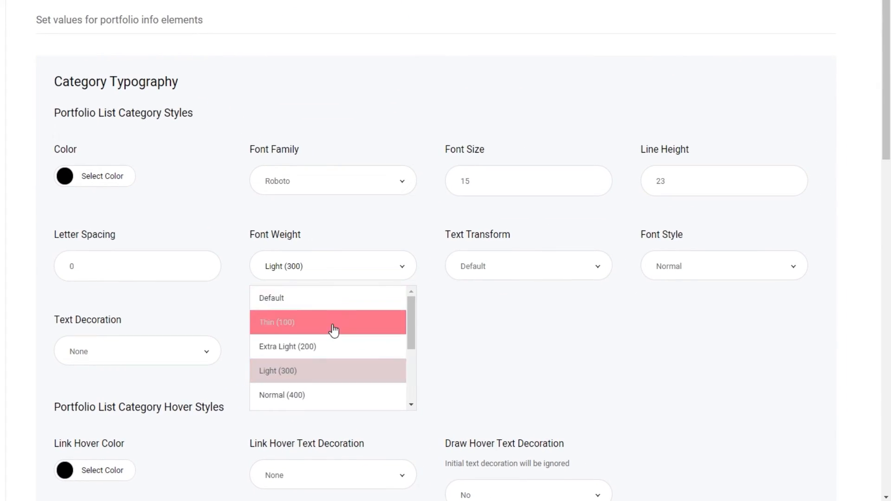
scroll(458, 416, down, 2)
scroll(334, 333, down, 2)
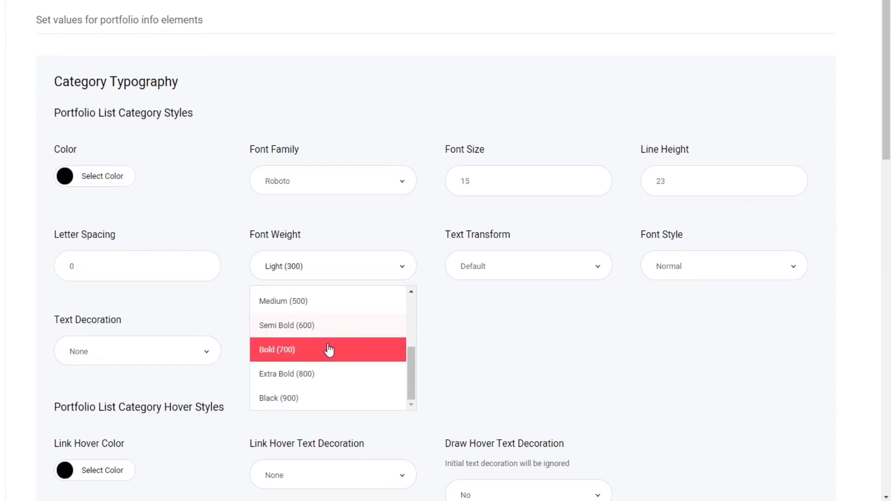
click(328, 347)
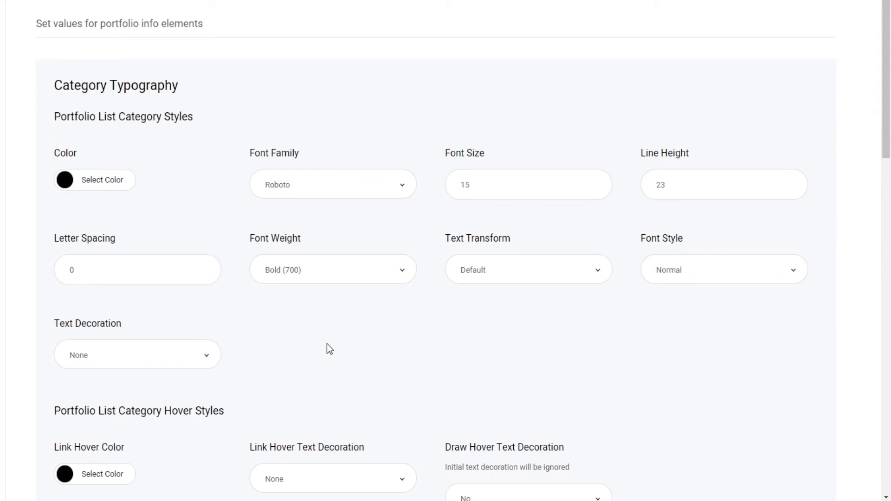
click(742, 71)
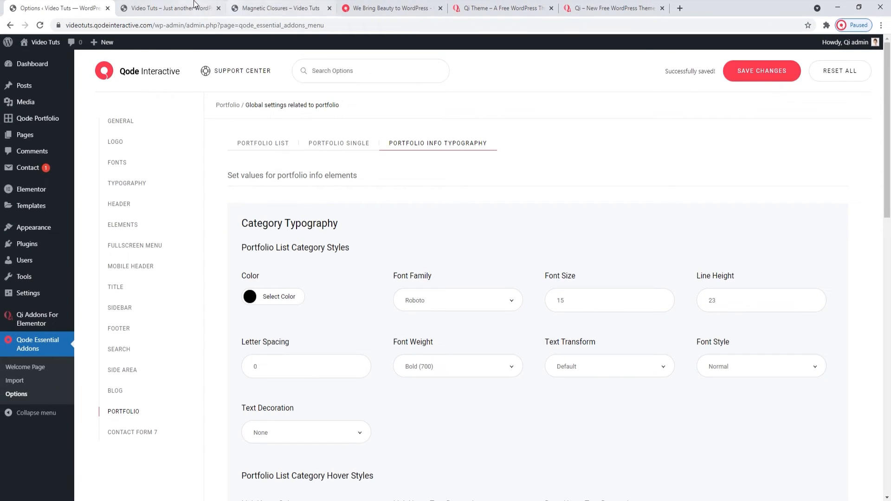
click(171, 7)
click(40, 25)
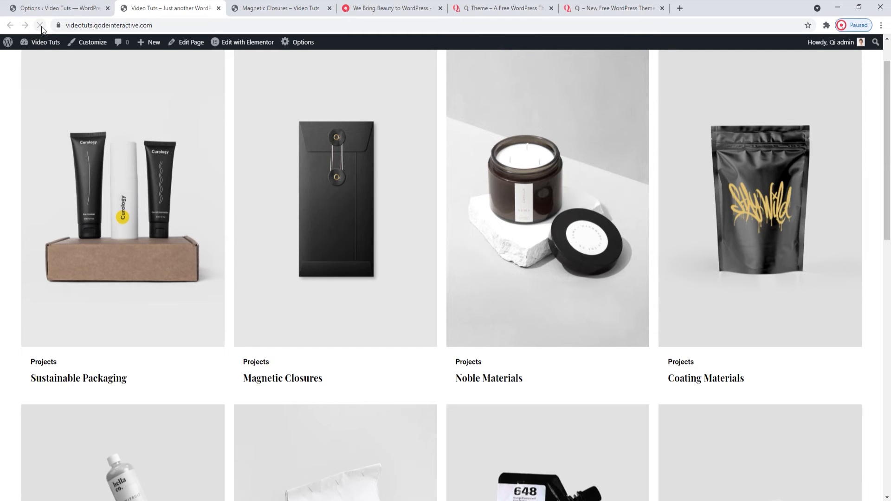
Restore the Portfolio List Category font weight to Light (300), save the options, and reload the home page.
click(56, 5)
click(488, 367)
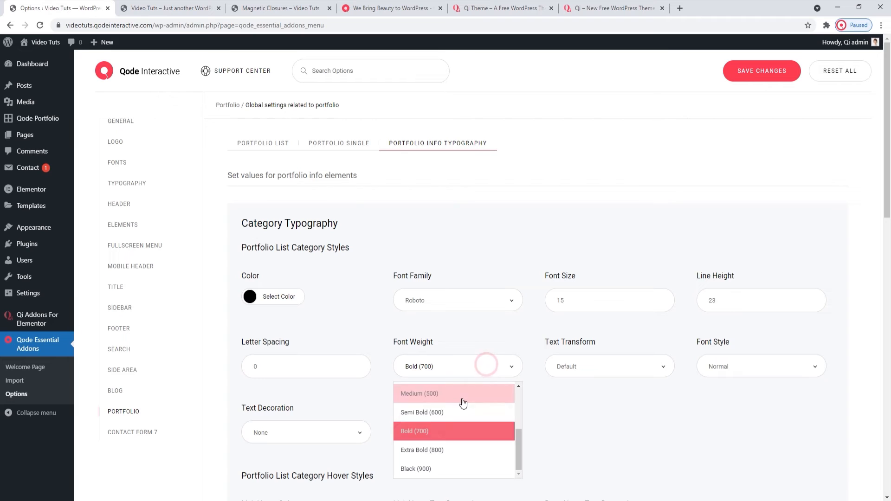
scroll(461, 406, up, 2)
click(458, 408)
click(739, 82)
click(180, 7)
click(36, 27)
Set the Portfolio List Category text transform to Uppercase, save the options, and check the labels on the reloaded home page.
click(67, 8)
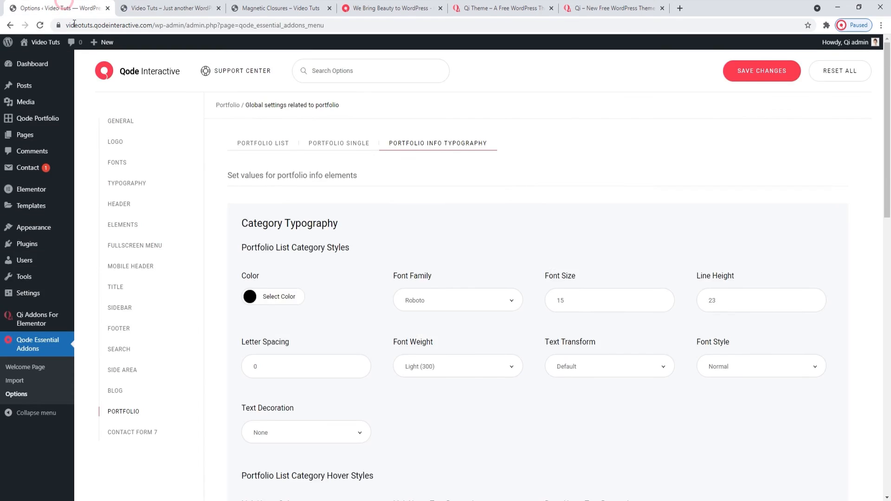
click(585, 370)
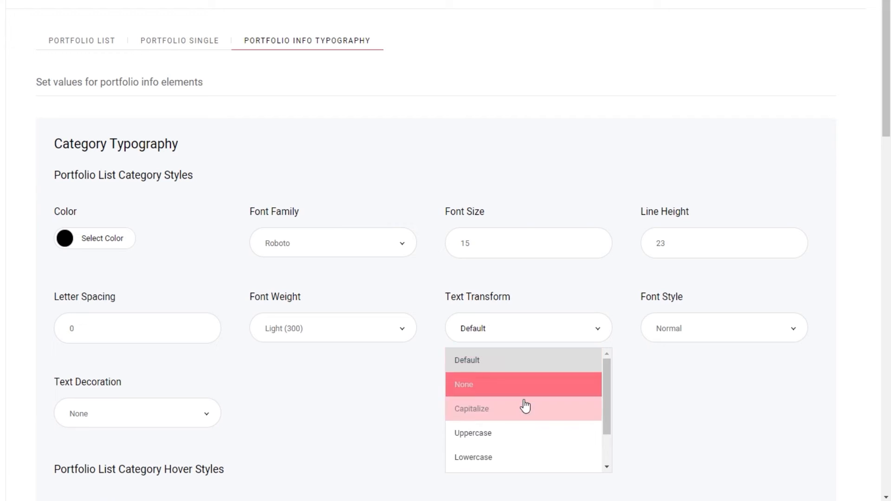
click(518, 432)
click(748, 71)
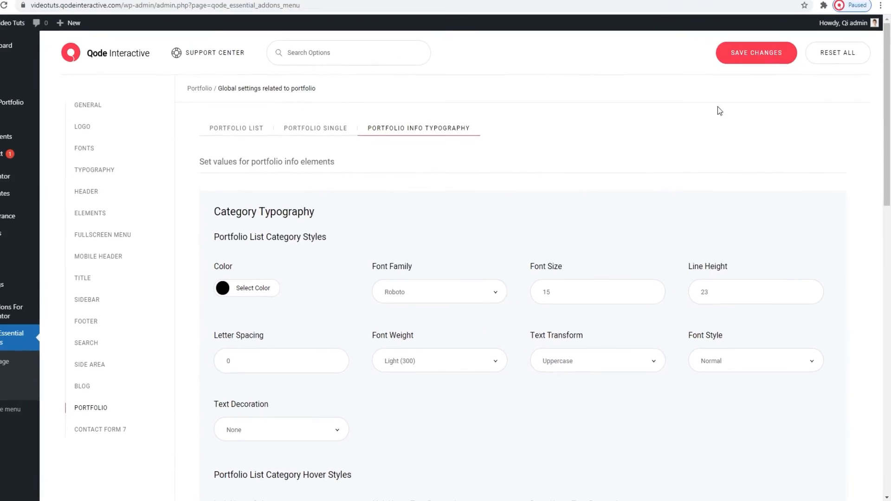
click(189, 8)
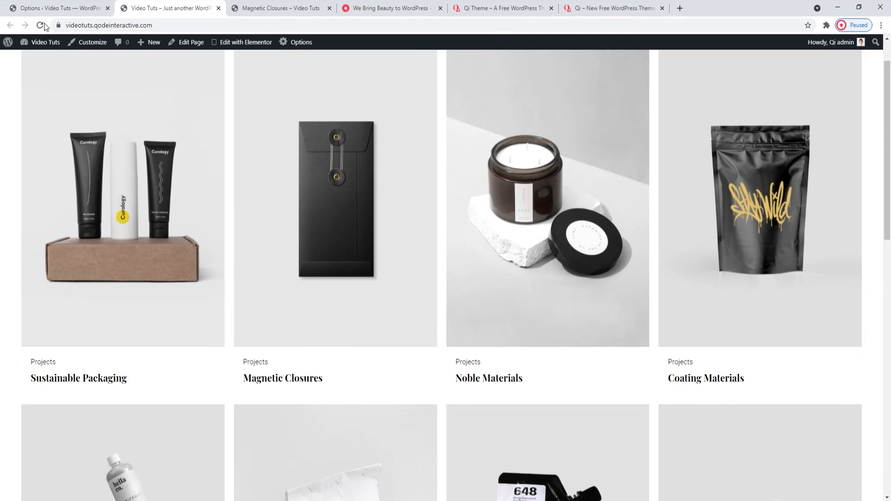
click(40, 25)
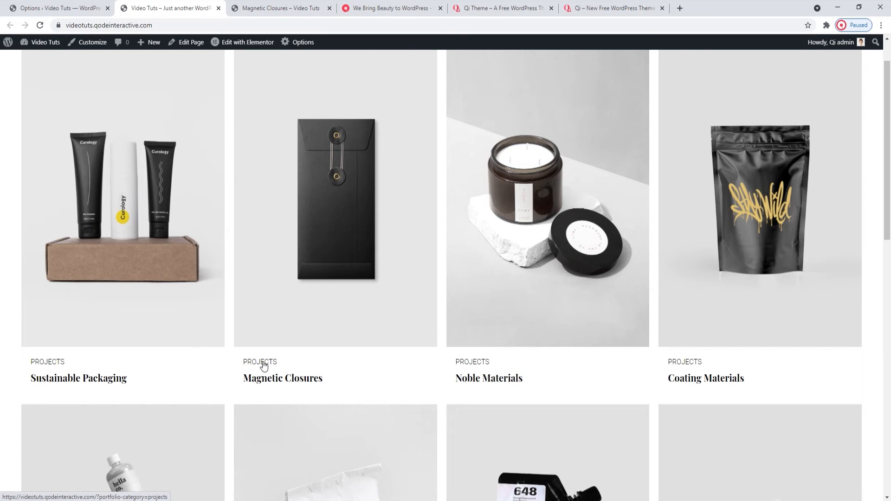
Set the Portfolio List Category font style to Italic, save the options, and reload the home page.
click(58, 8)
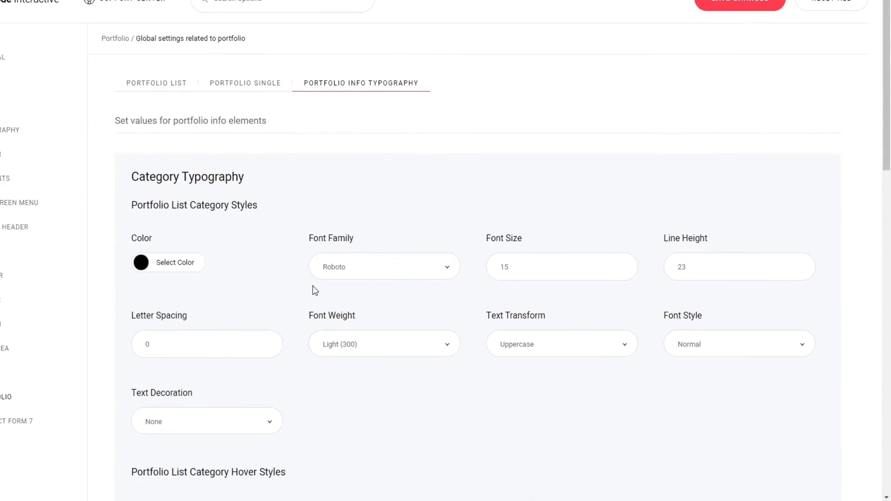
click(679, 345)
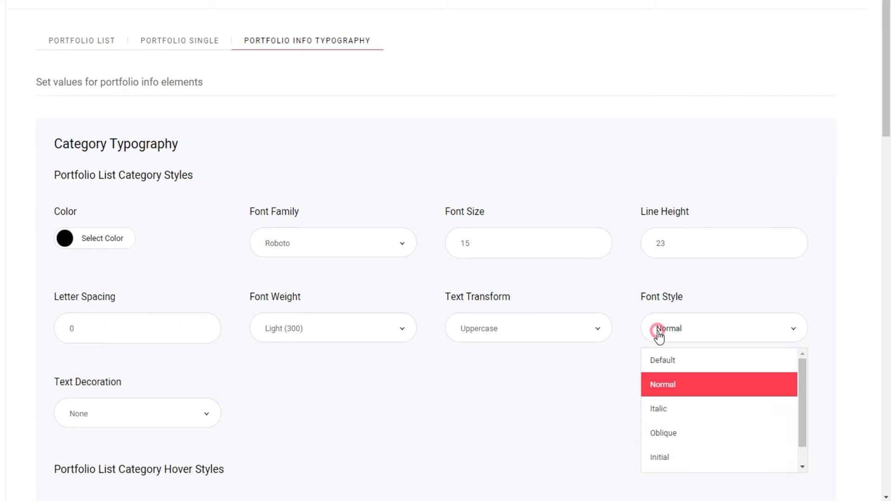
click(682, 407)
click(741, 69)
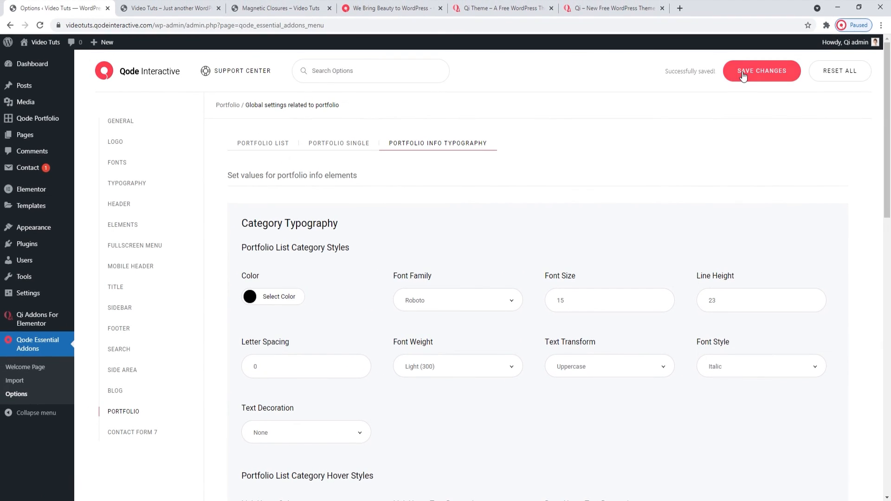
click(171, 8)
click(40, 26)
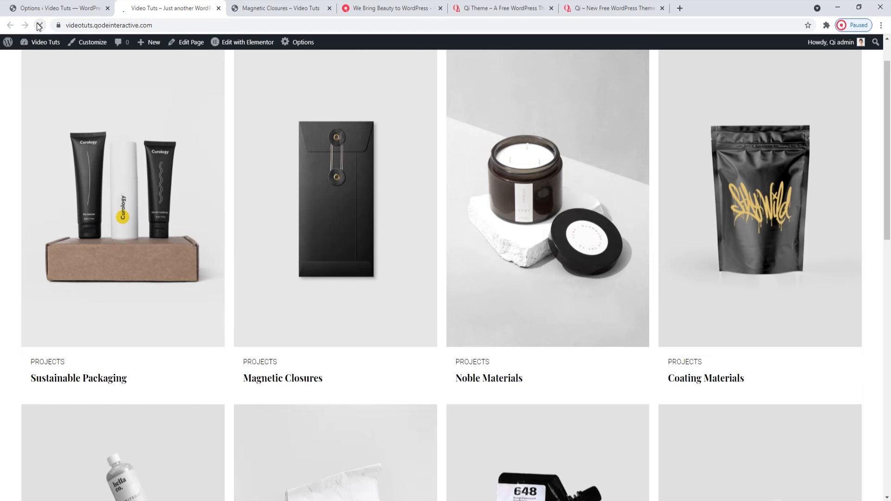
Set both the text transform and the font style of the Portfolio List Category to Default.
click(55, 8)
scroll(460, 269, down, 2)
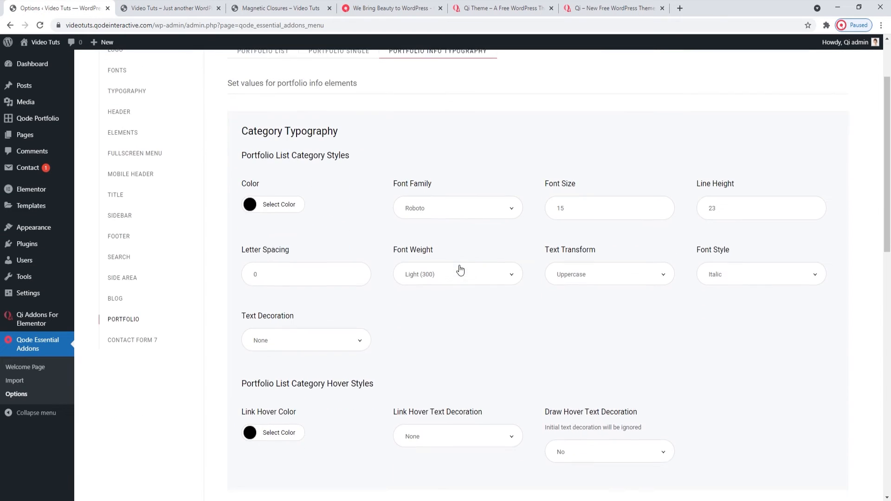
click(580, 269)
click(580, 292)
click(733, 271)
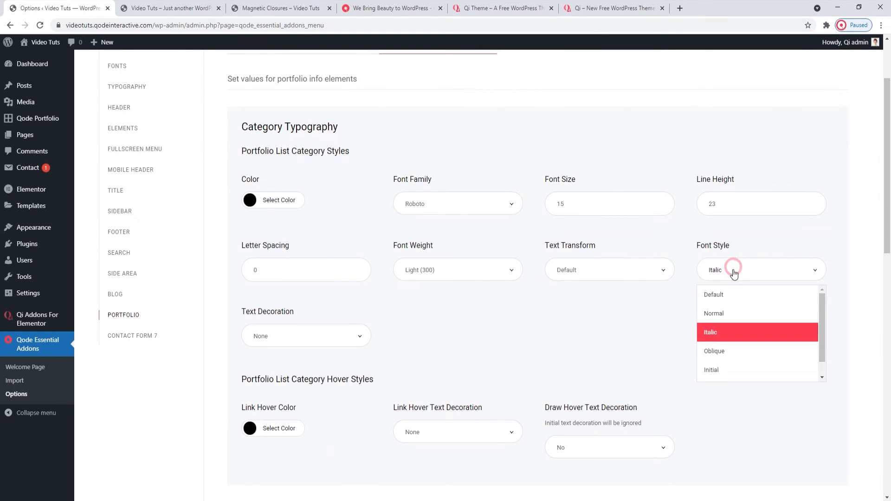
click(723, 296)
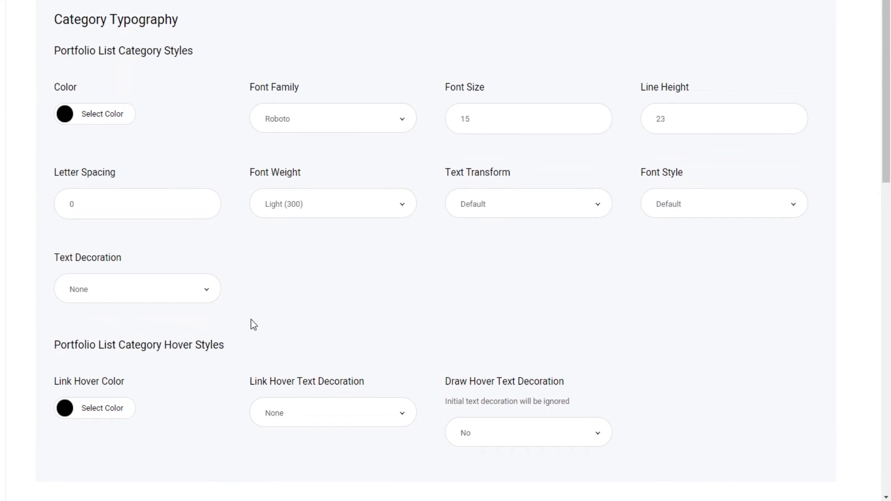
Set the Portfolio List Category text decoration to Overline, save the options, and check the labels on the reloaded home page.
click(170, 297)
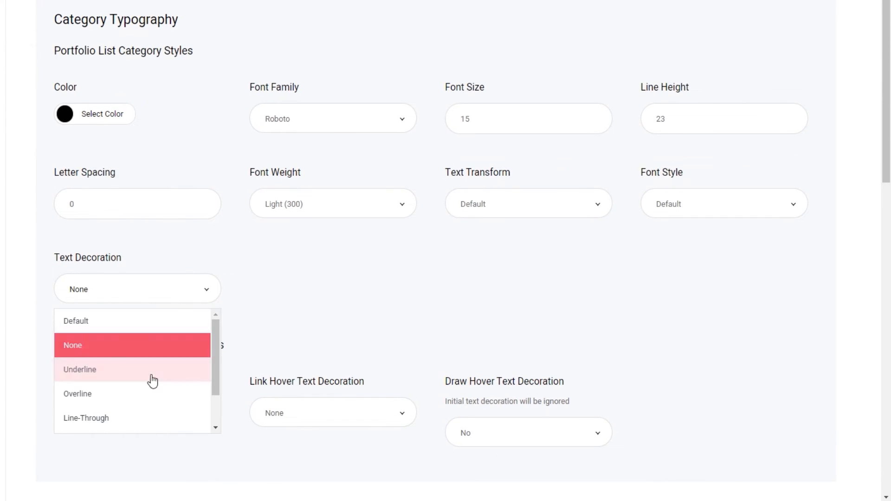
click(146, 406)
click(748, 74)
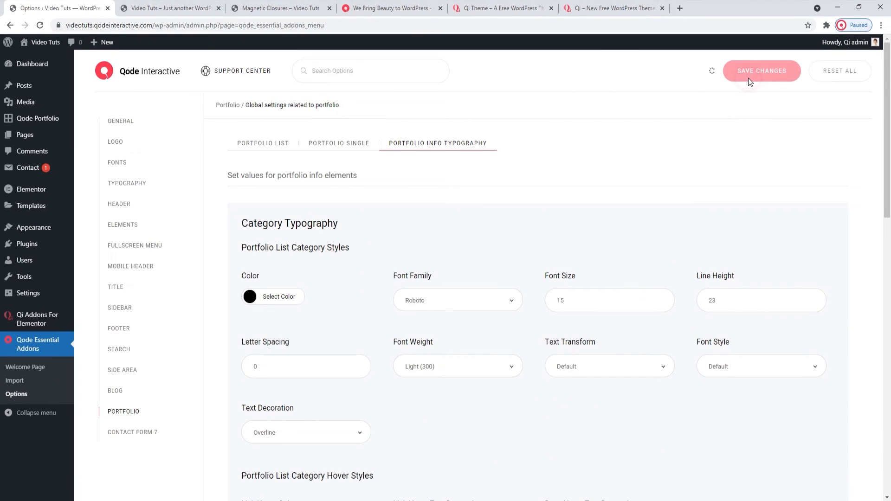
click(127, 5)
click(41, 25)
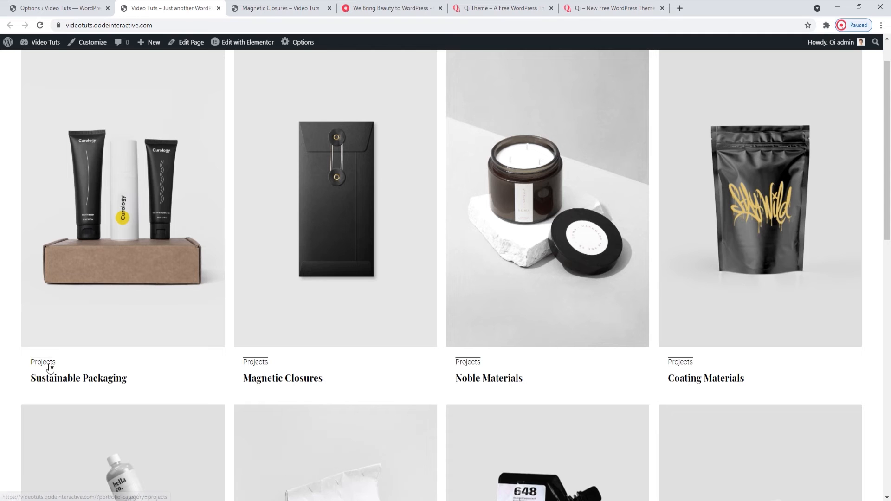
Set the Portfolio List Category link hover color to orange #dd9933, save the options, and check a category label's hover on the home page.
click(56, 8)
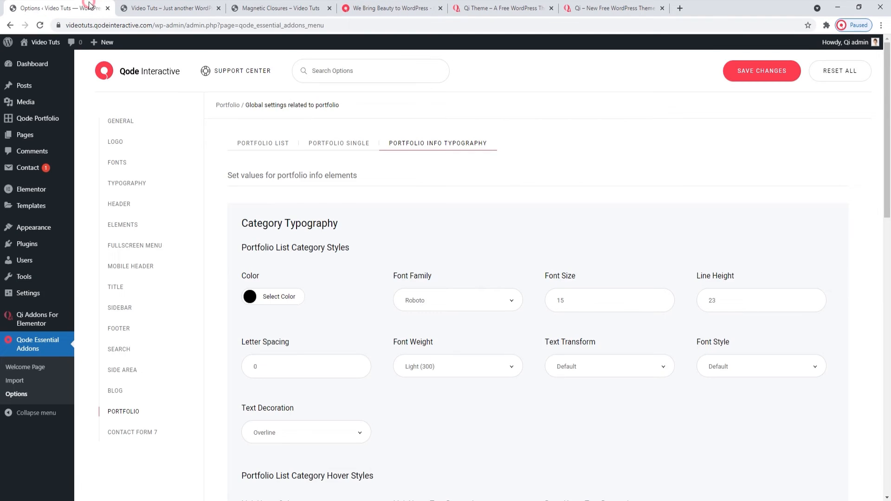
scroll(353, 204, down, 2)
scroll(389, 202, down, 3)
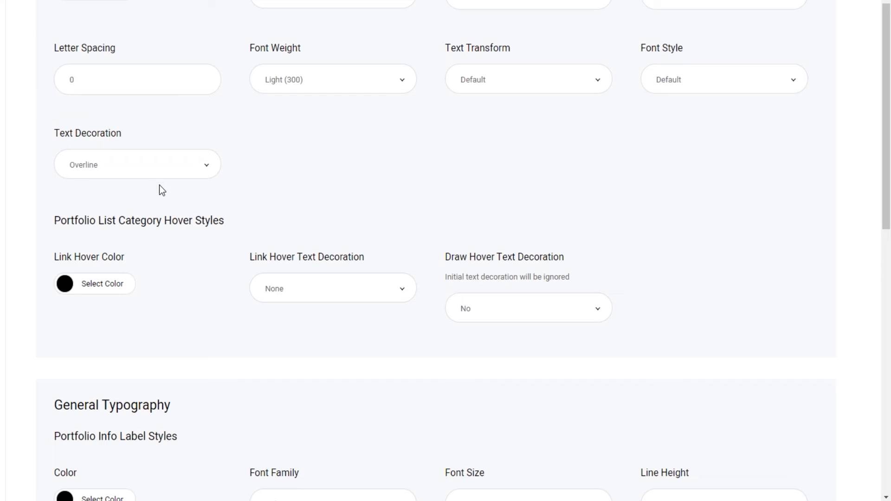
click(482, 306)
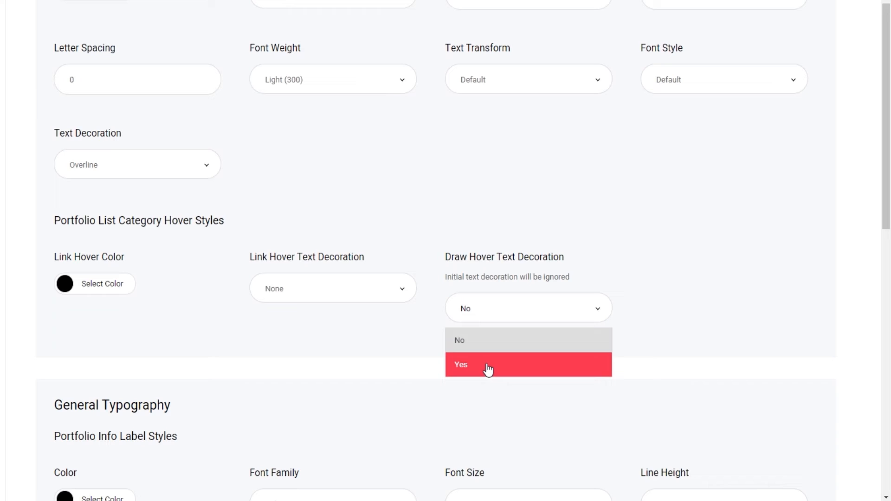
click(478, 311)
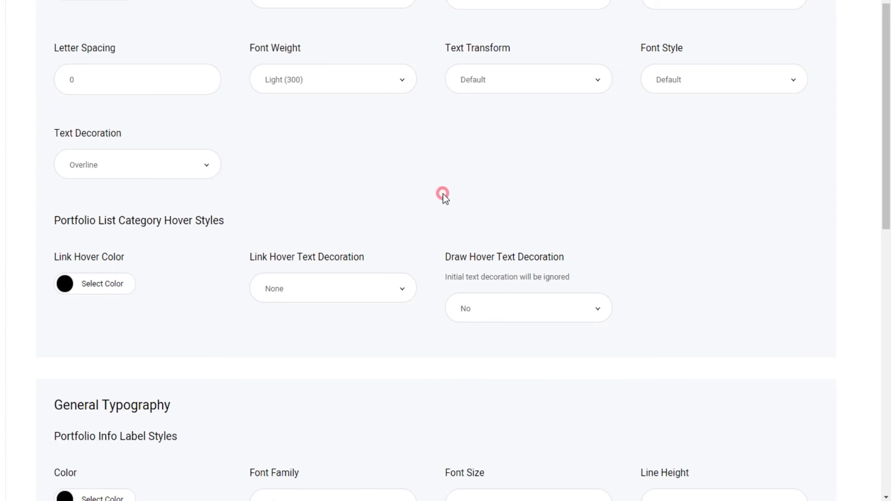
click(64, 285)
triple_click(86, 310)
right_click(88, 310)
click(118, 149)
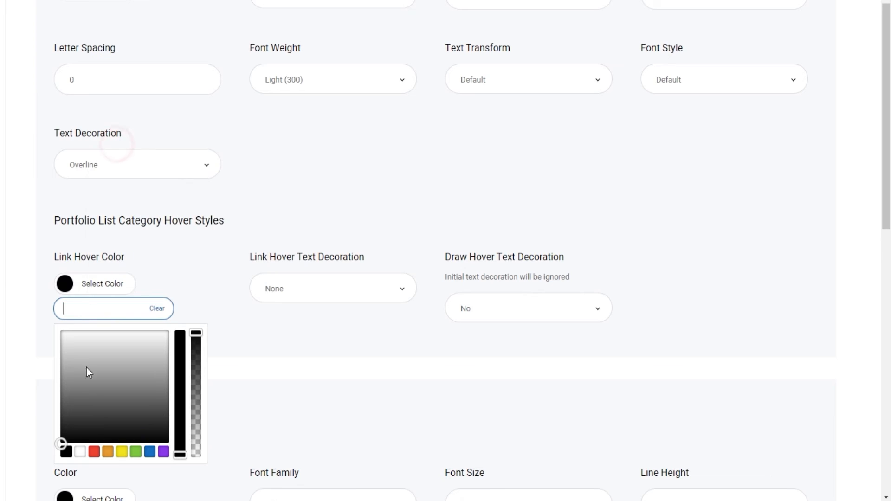
click(108, 452)
click(741, 5)
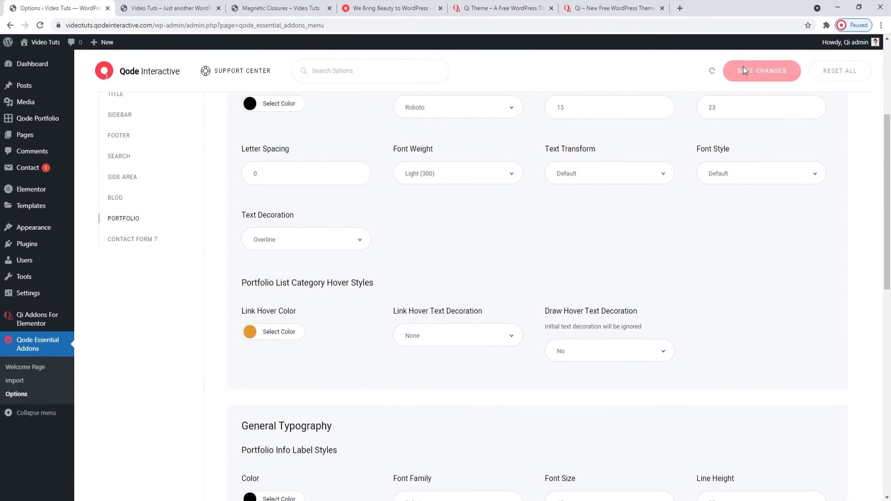
click(168, 6)
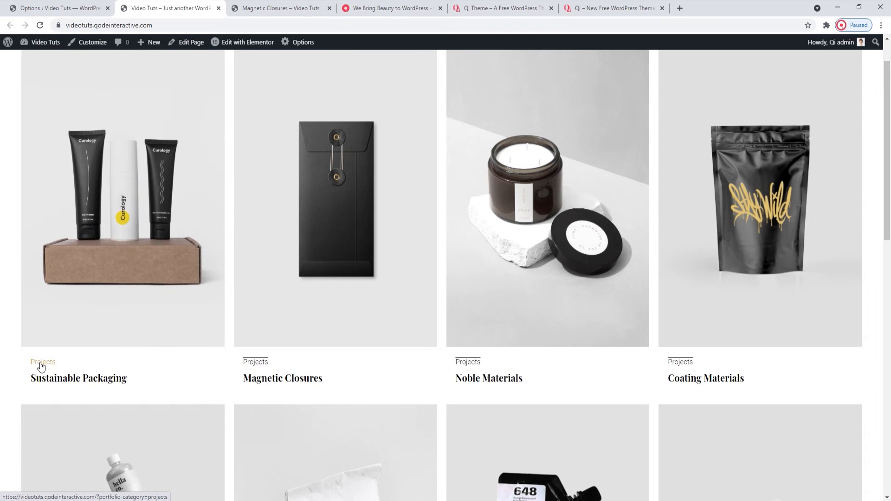
Restore the Portfolio List Category link hover color to black, save the options, and reload the home page.
click(56, 8)
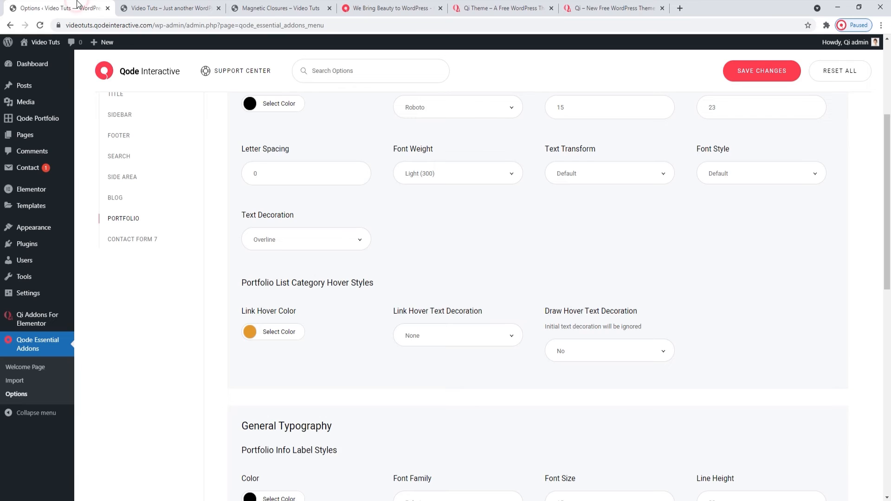
click(279, 333)
triple_click(274, 352)
right_click(274, 351)
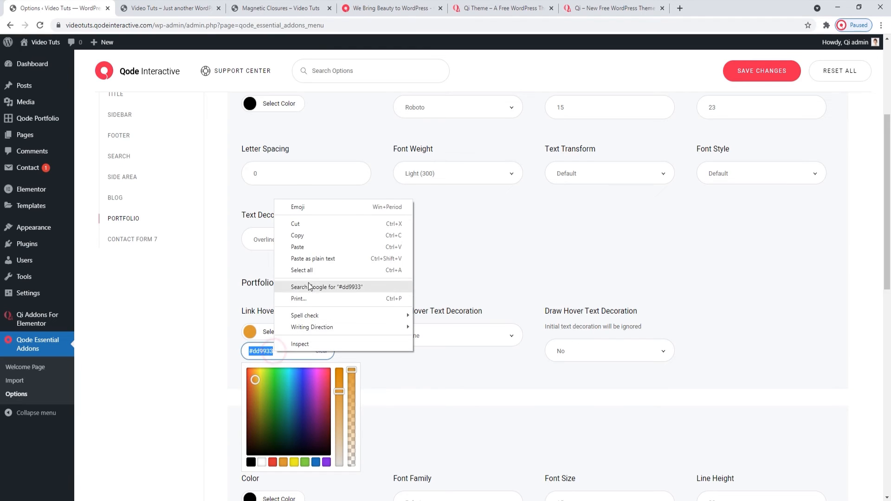
click(301, 245)
click(250, 346)
click(762, 70)
click(169, 8)
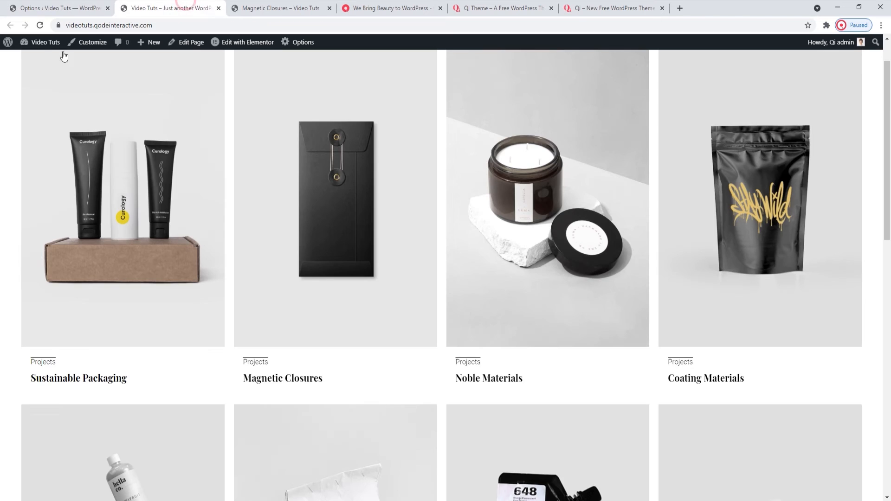
click(39, 26)
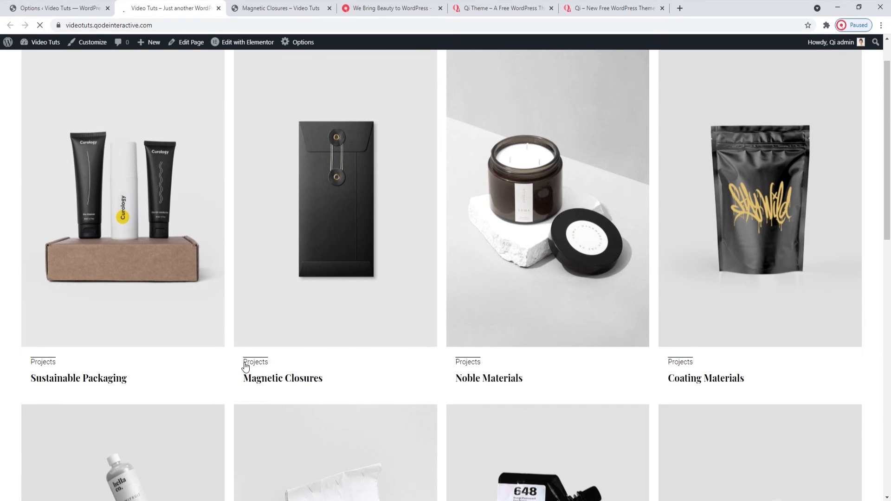
Set the Portfolio List Category link hover text decoration to Line-Through, save the options, and check the labels on the home page.
click(78, 6)
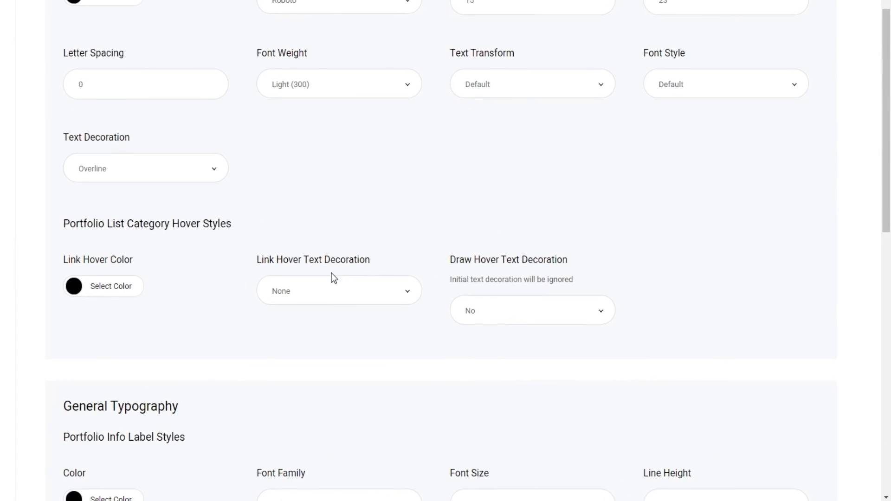
click(455, 340)
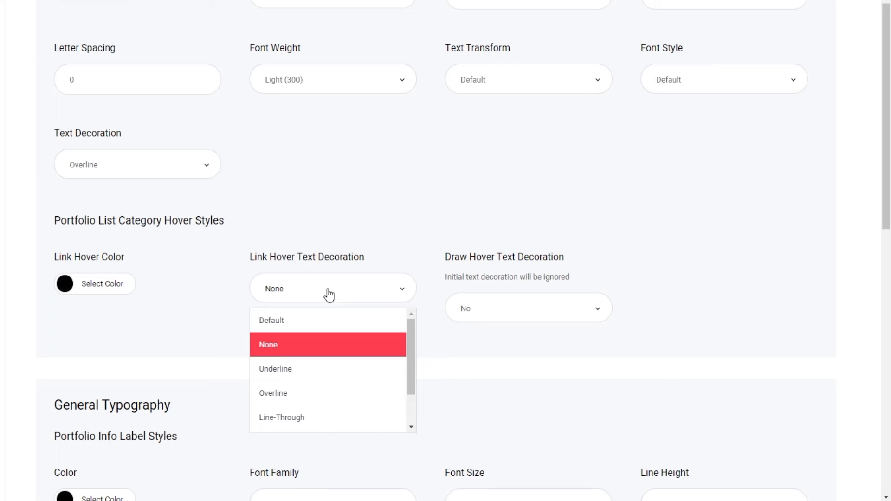
click(318, 419)
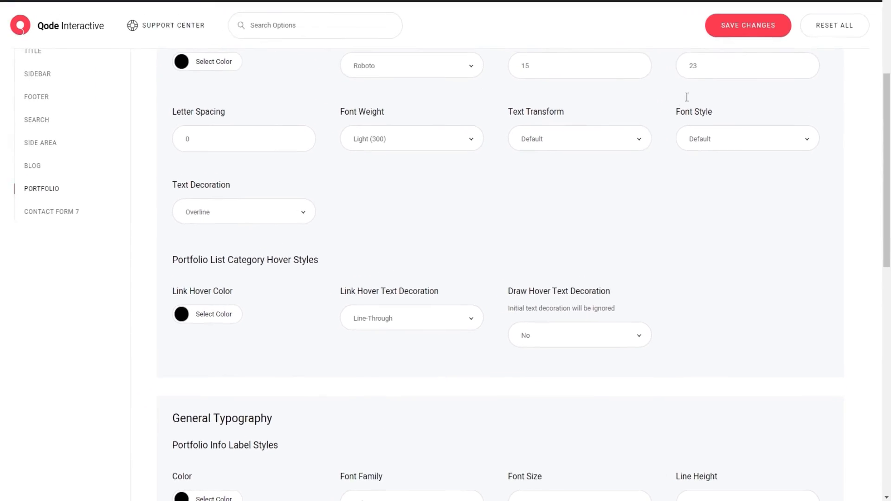
click(749, 25)
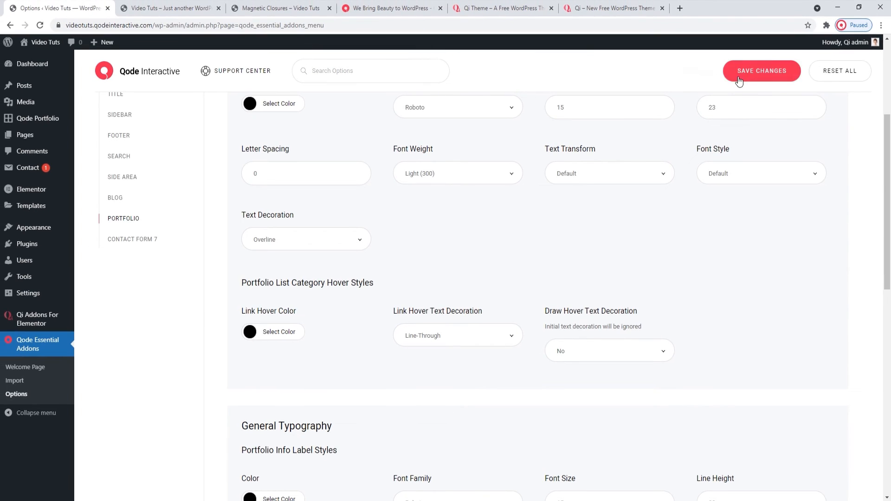
click(200, 8)
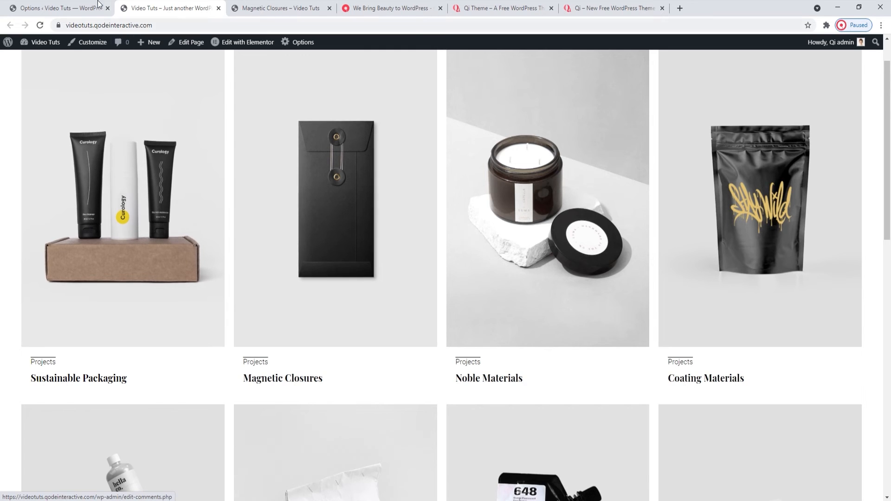
Set Draw Hover Text Decoration to Yes for the portfolio list category, save the options, and check the hover on the reloaded home page.
click(59, 8)
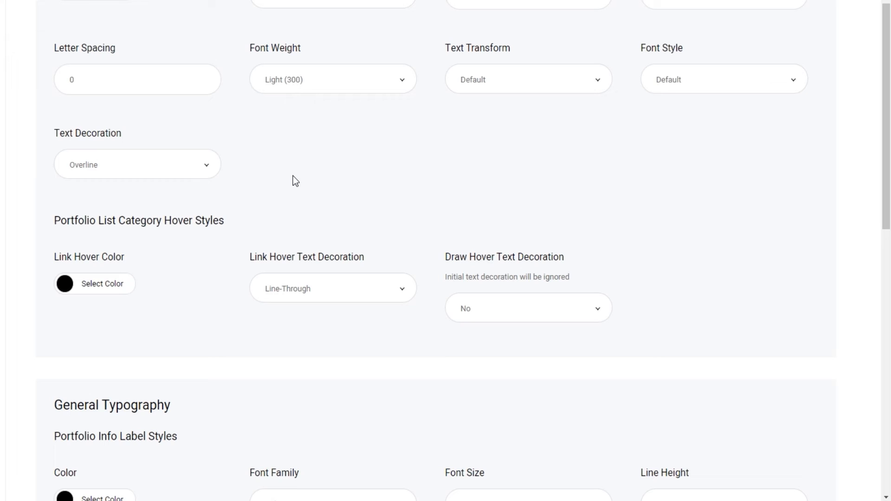
click(472, 304)
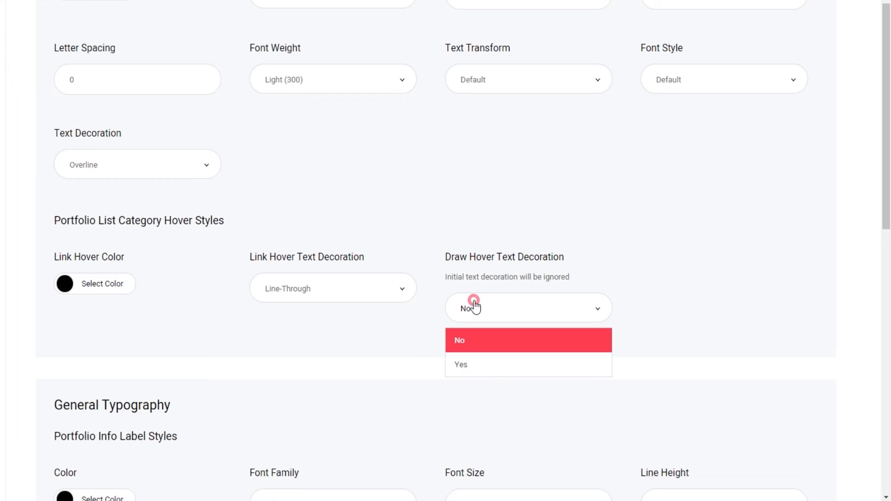
click(503, 371)
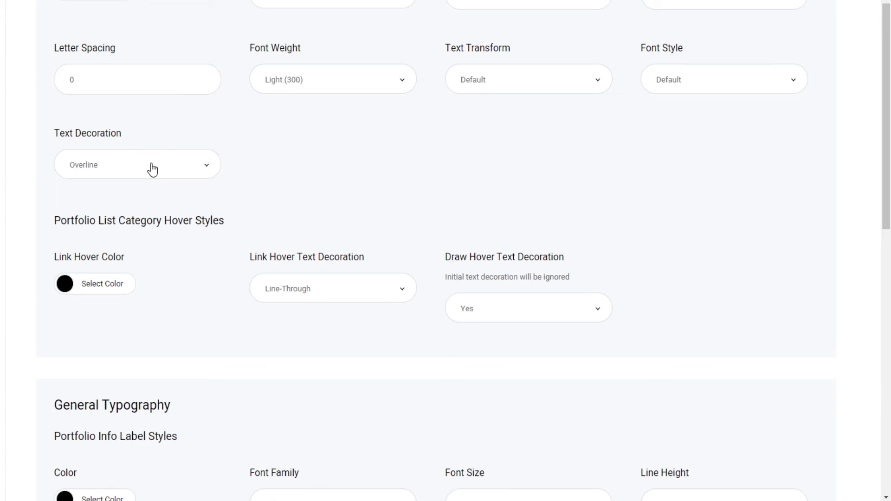
click(731, 68)
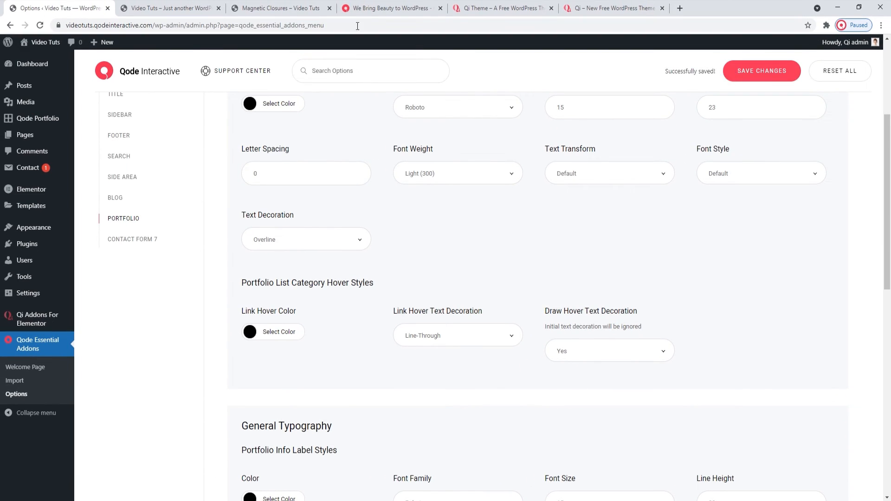
click(173, 9)
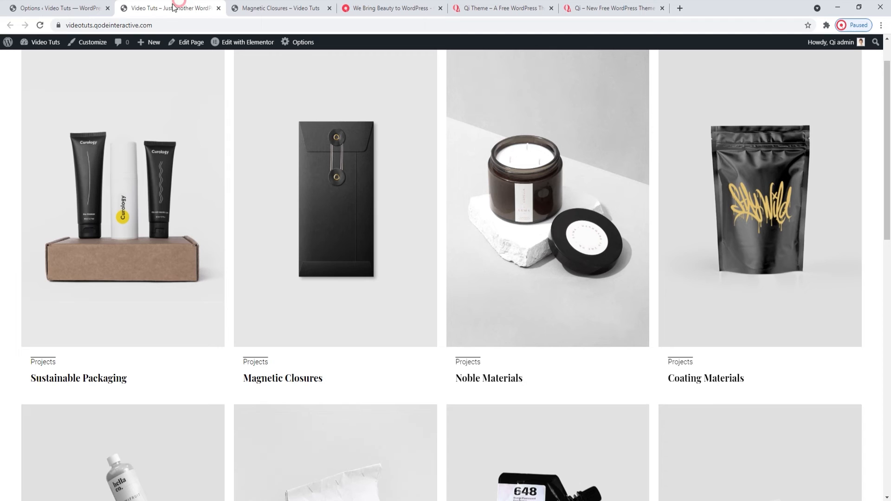
click(40, 26)
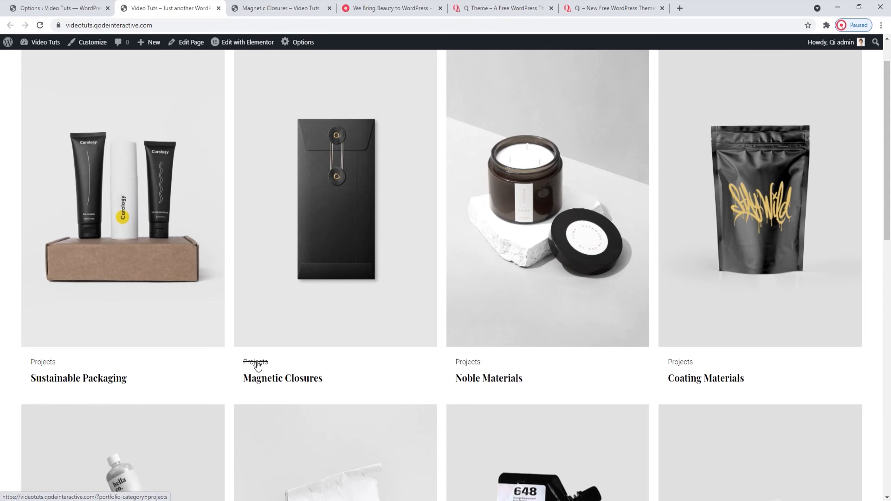
Set the Portfolio List Category text decoration to Default and its link hover text decoration to None.
key(ctrl+shift+Tab)
click(281, 239)
click(279, 261)
click(405, 335)
click(414, 376)
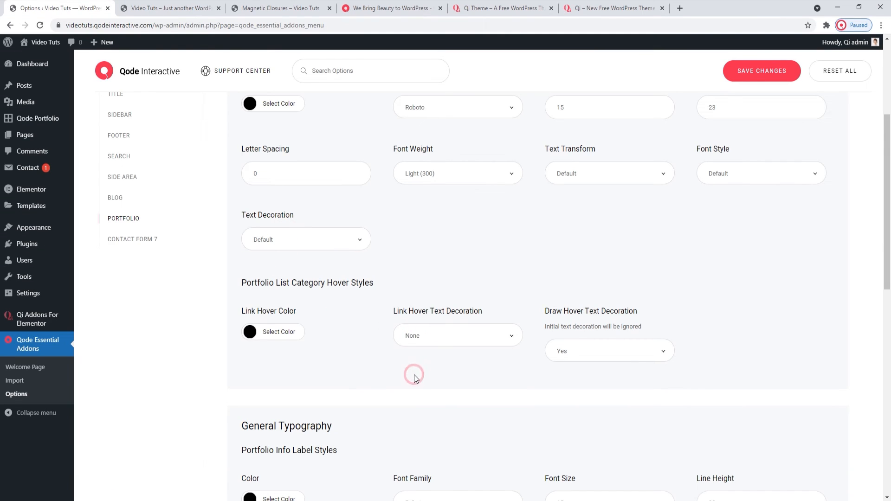
Set Draw Hover Text Decoration back to No, save the options, and reload the home page.
click(562, 355)
click(573, 381)
click(742, 74)
click(167, 8)
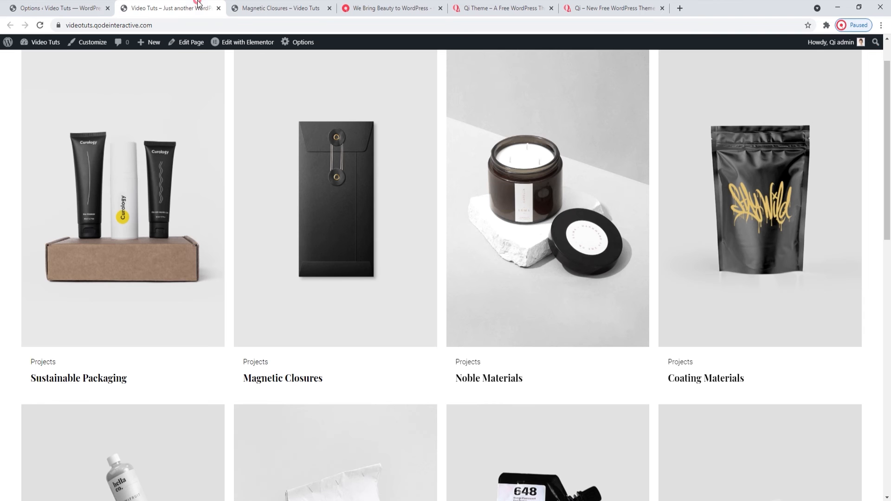
click(41, 25)
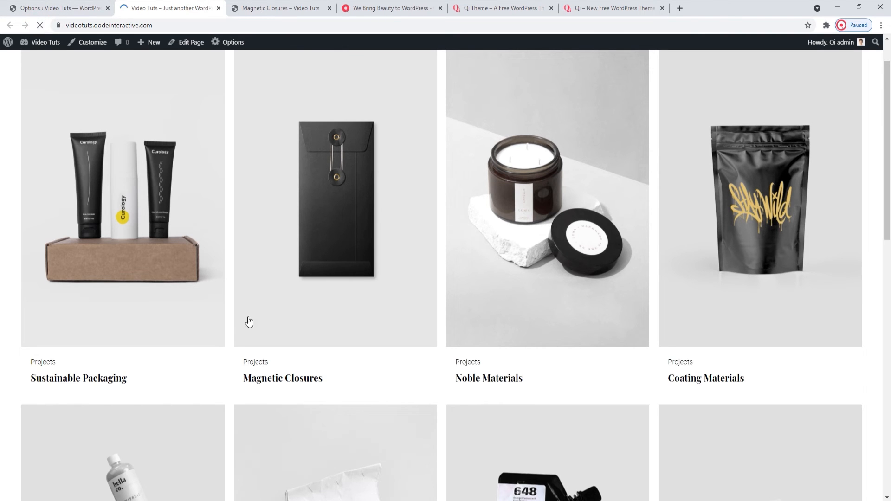
Return to the portfolio options' General Typography section and move the Magnetic Closures browser tab directly beside the options tab.
click(56, 8)
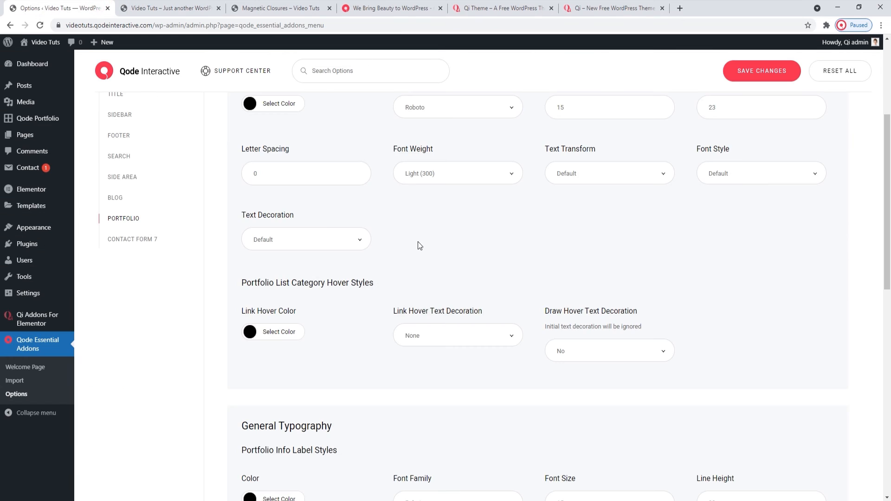
scroll(420, 238, down, 4)
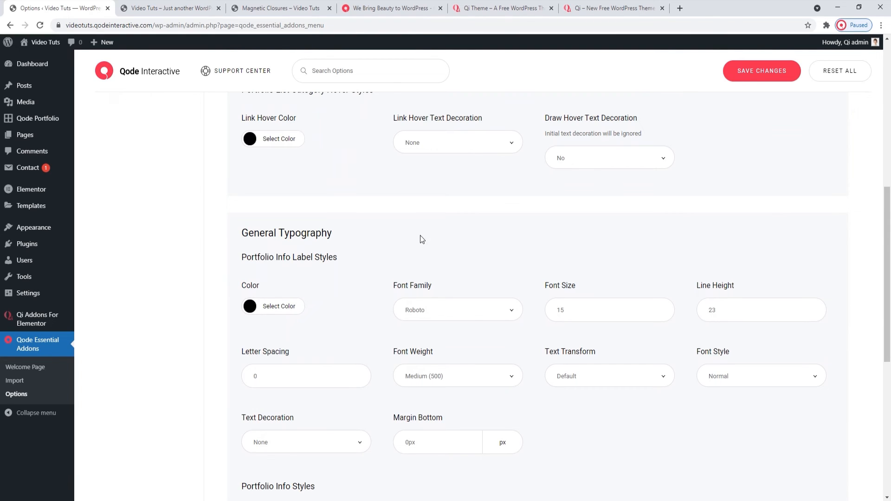
drag(267, 7, 153, 5)
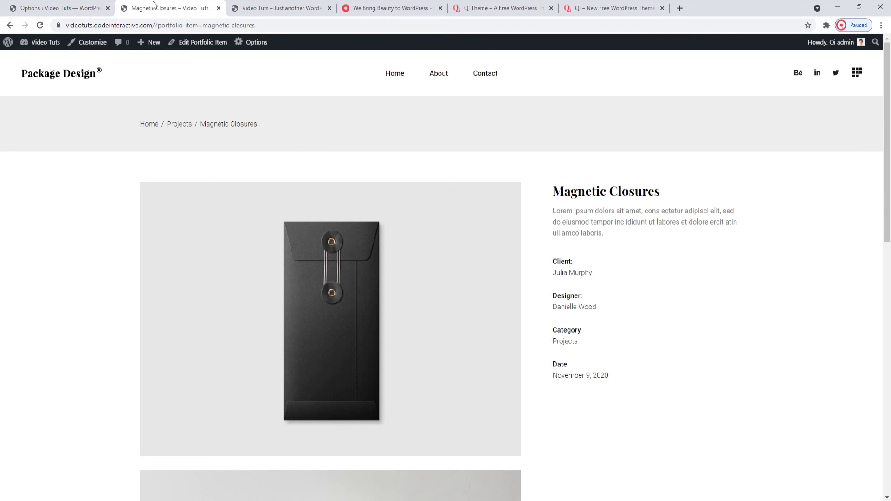
Cut the Portfolio Info Label color code, set the color to orange #dd9933, save the options, and reload the Magnetic Closures page.
click(81, 5)
scroll(325, 228, down, 1)
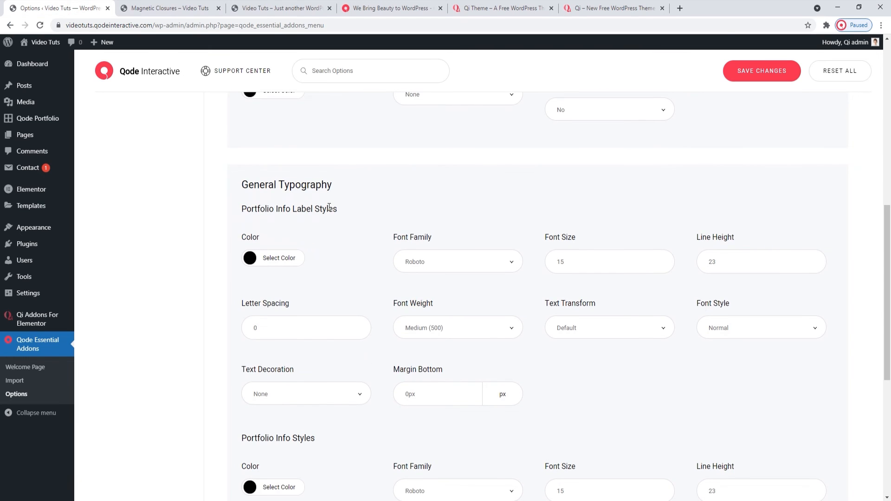
click(251, 261)
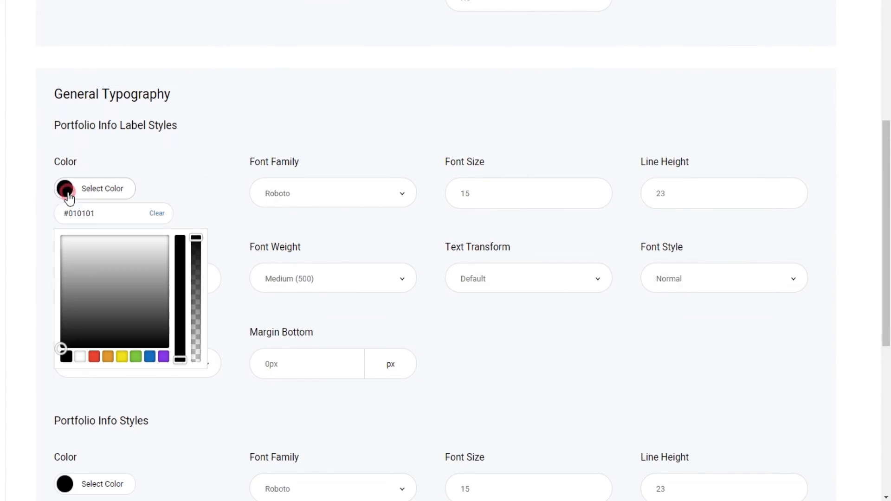
triple_click(90, 213)
right_click(100, 221)
click(132, 253)
click(108, 358)
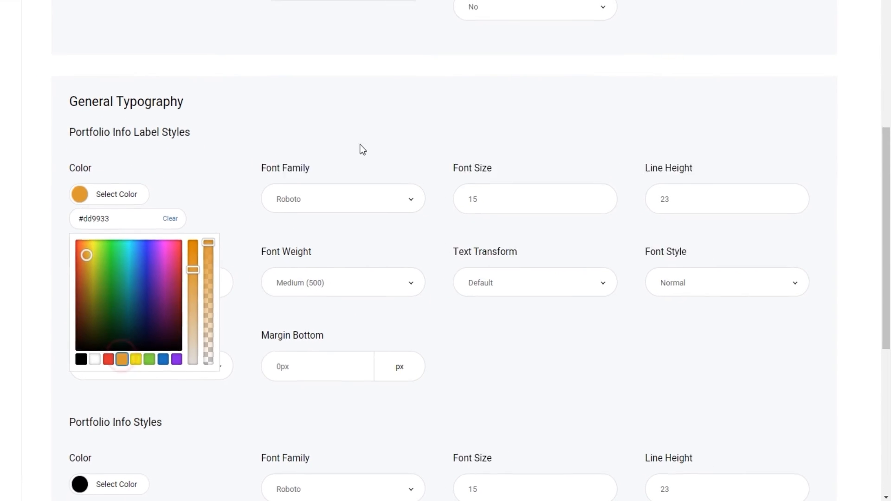
click(757, 70)
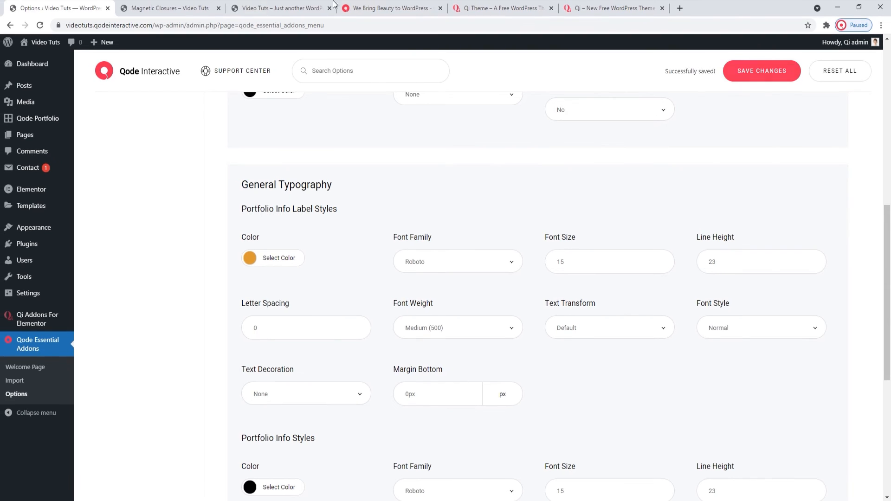
click(170, 8)
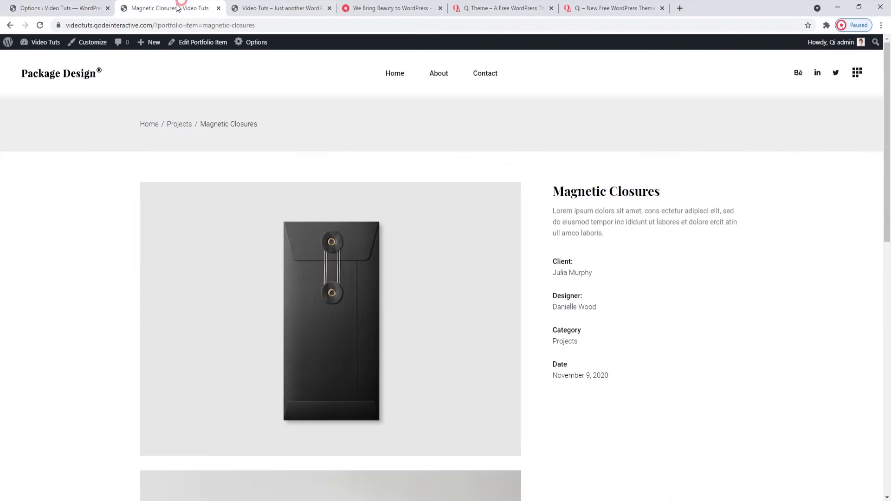
click(40, 25)
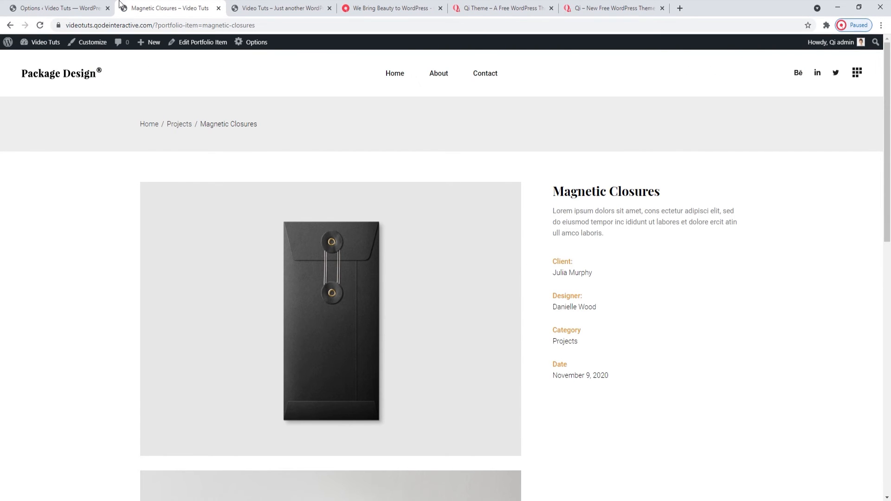
Restore the Portfolio Info Label color to #010101, save the options, and reload the Magnetic Closures page.
click(93, 6)
click(270, 262)
right_click(248, 278)
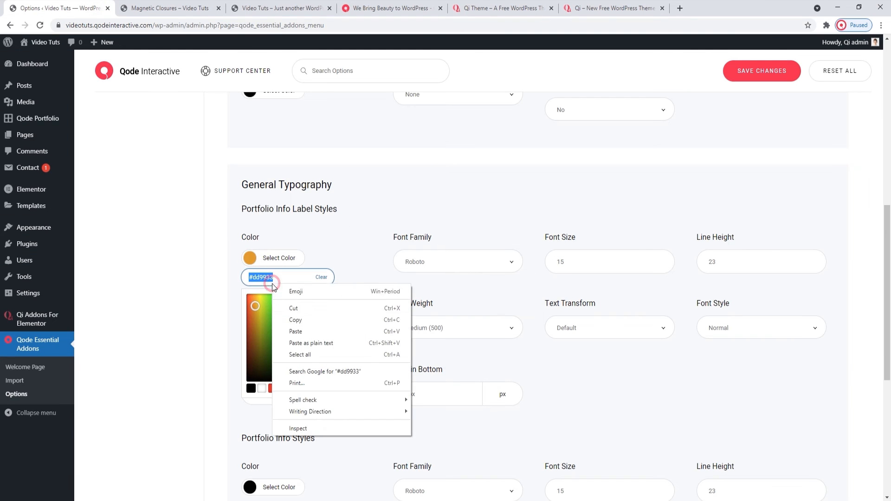
click(294, 332)
click(364, 215)
click(747, 71)
click(167, 8)
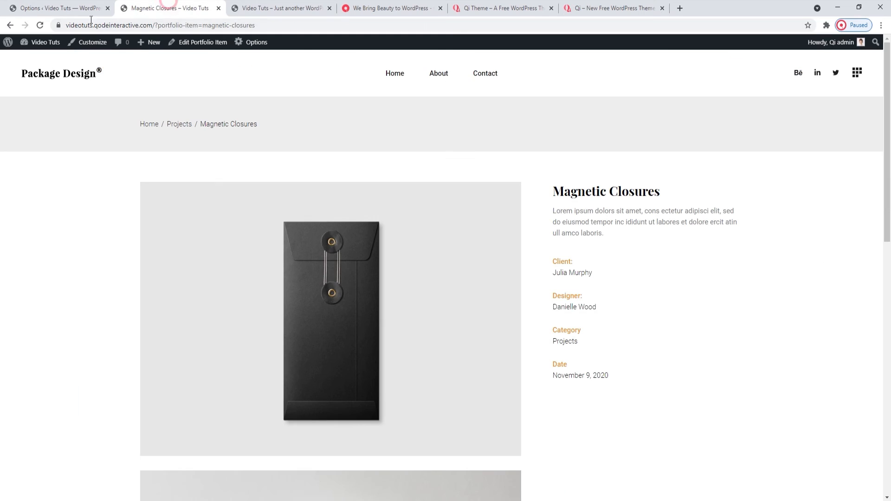
click(40, 25)
Set the Portfolio Info Label margin bottom to 50px, save the options, and check the label spacing on the Magnetic Closures page.
click(62, 4)
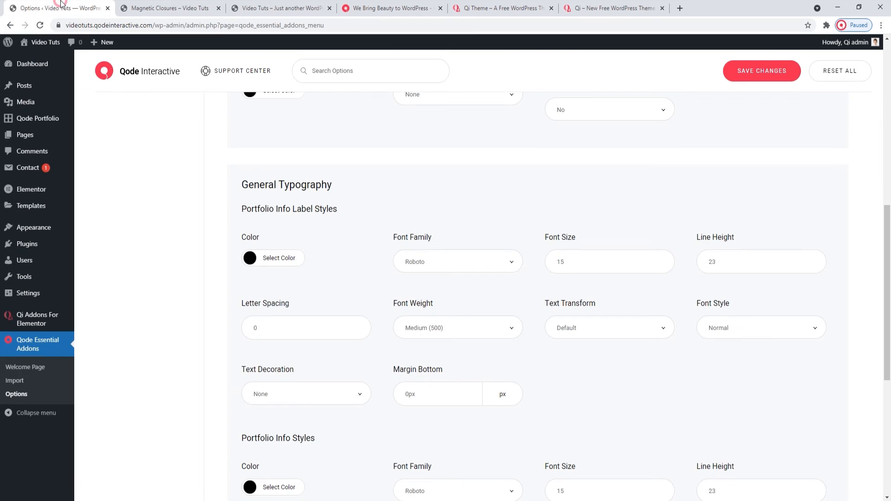
scroll(307, 235, down, 1)
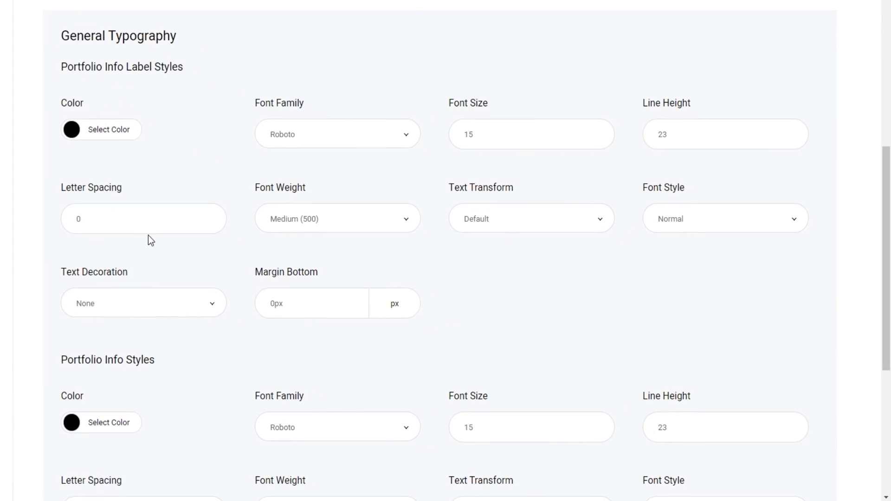
click(265, 313)
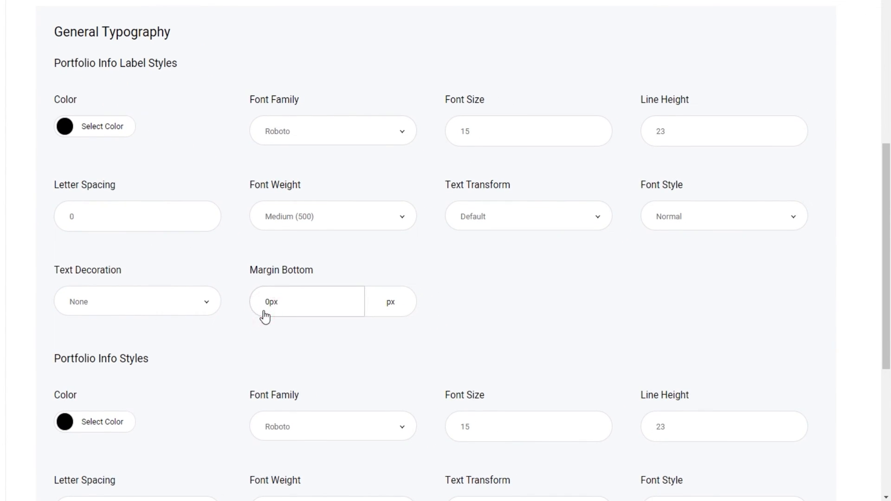
text(5)
click(744, 78)
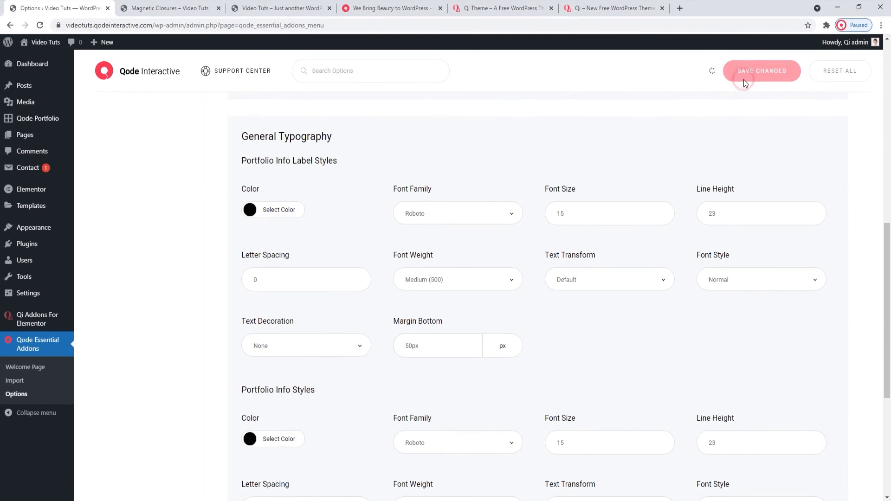
click(170, 8)
click(40, 26)
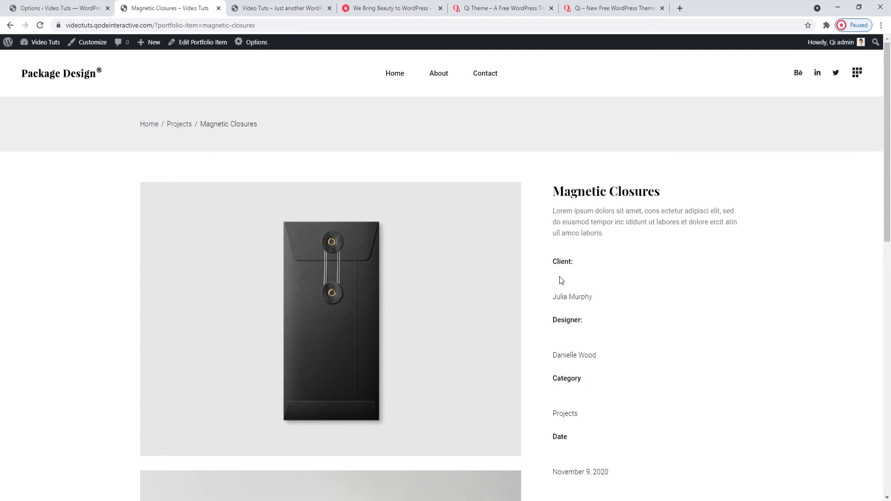
Set the Portfolio Info Label margin bottom back to 0px, save the options, and reload the Magnetic Closures page.
click(95, 8)
click(405, 344)
text(0px)
click(764, 72)
click(172, 8)
click(40, 25)
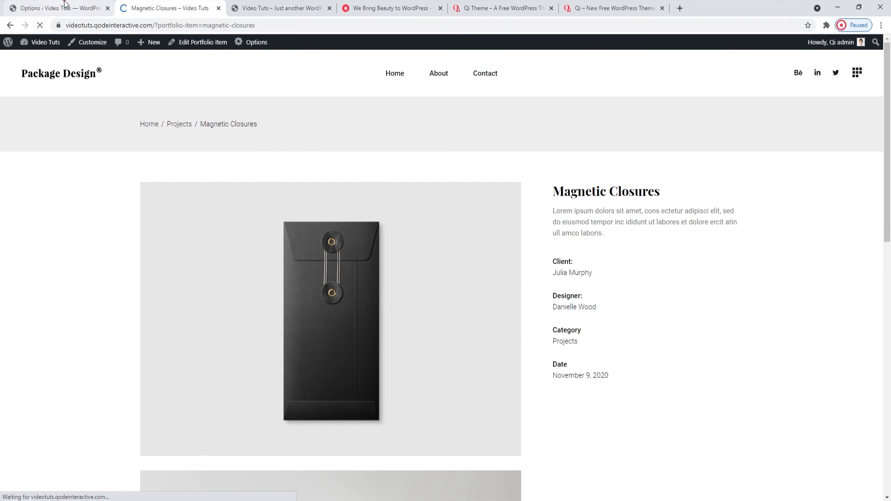
Cut the Portfolio Info Styles color code, set the color to red #dd3333, save the options, and check the Magnetic Closures page.
click(65, 6)
scroll(454, 278, down, 3)
scroll(454, 278, down, 2)
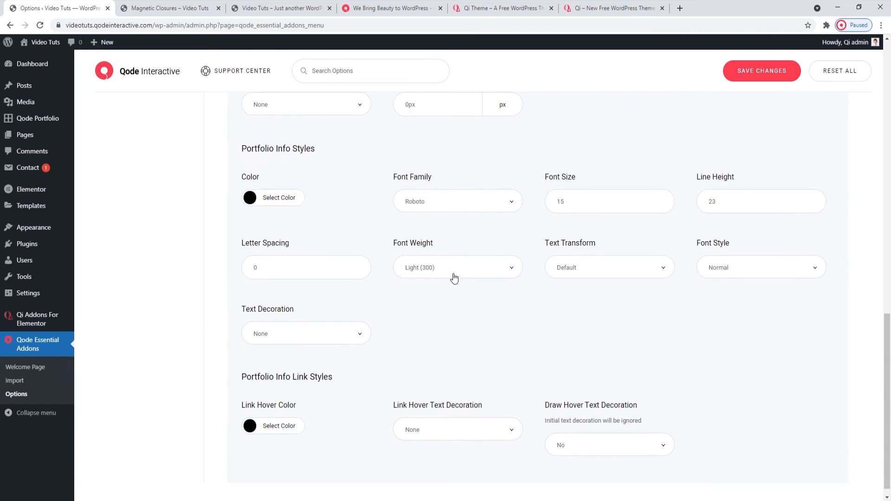
click(251, 199)
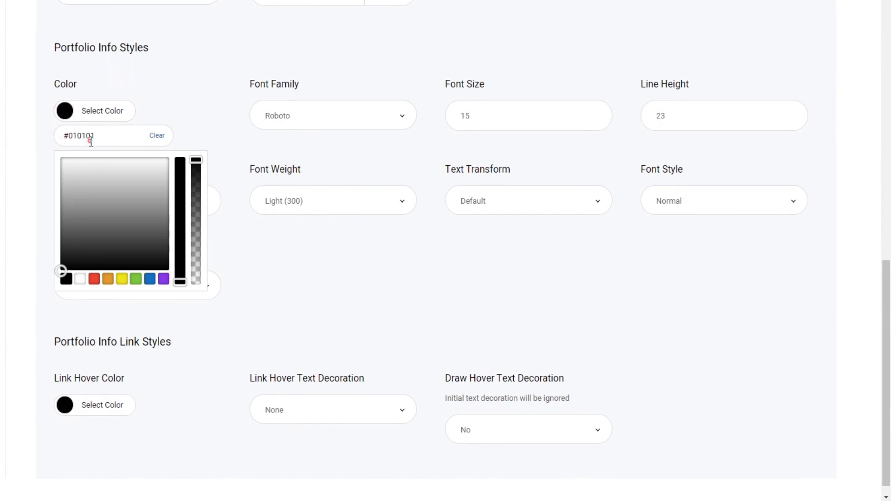
triple_click(91, 142)
right_click(88, 139)
click(116, 174)
click(95, 277)
click(762, 70)
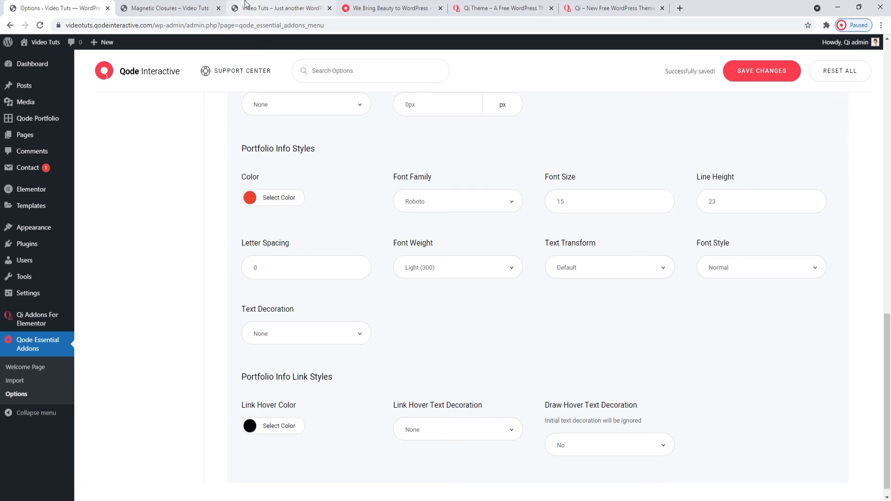
click(195, 8)
click(40, 25)
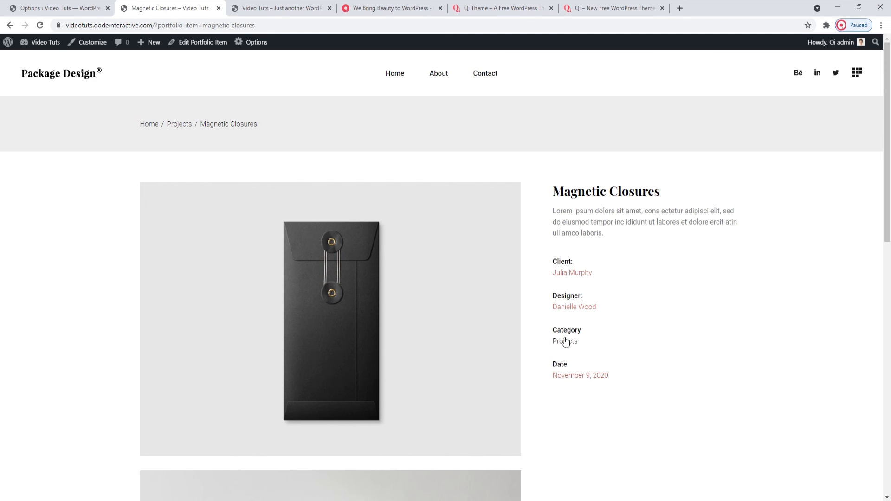
Restore the Portfolio Info Styles color to #010101 and close its color picker.
click(65, 8)
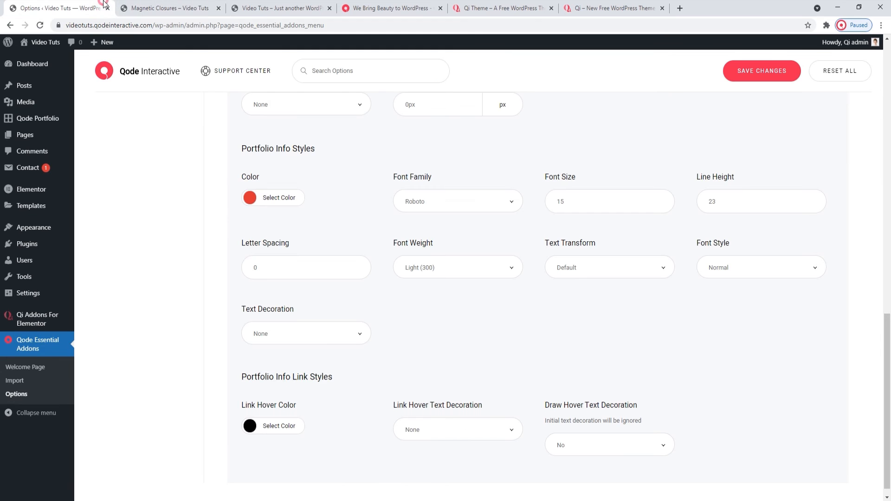
click(249, 197)
triple_click(289, 218)
right_click(290, 220)
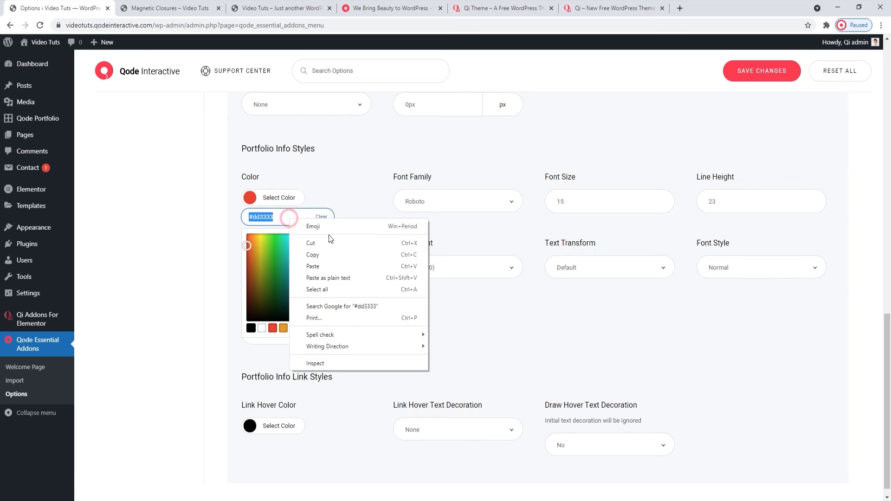
click(312, 266)
click(255, 201)
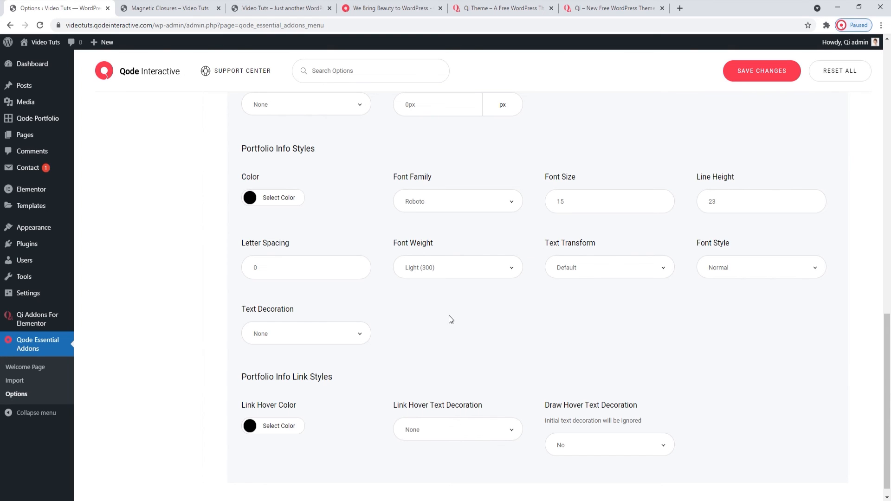
Set the Portfolio Info link hover color to orange #dd9933, save the options, and check the category link hover on the Magnetic Closures page.
scroll(449, 317, down, 1)
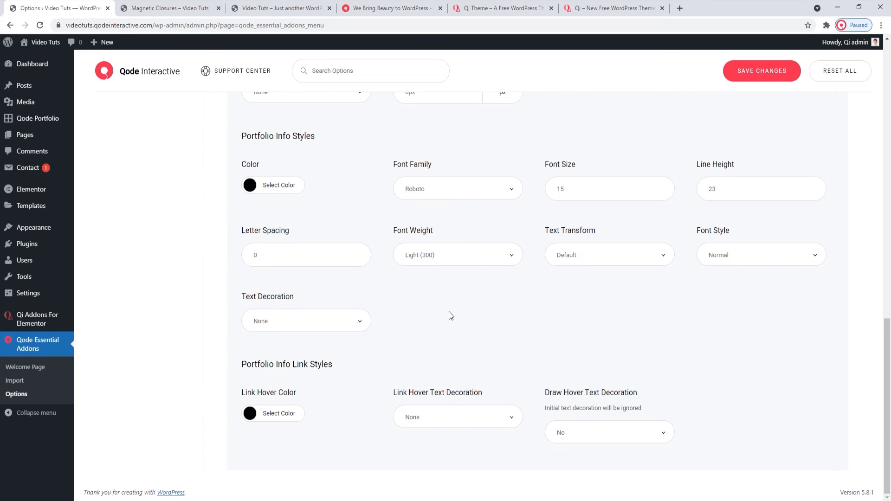
click(250, 413)
scroll(302, 369, down, 2)
triple_click(284, 380)
right_click(284, 381)
click(324, 253)
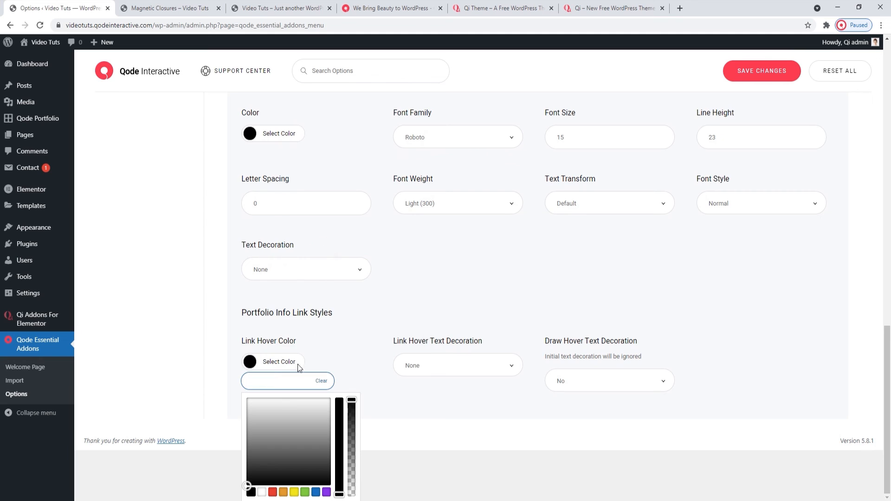
click(283, 492)
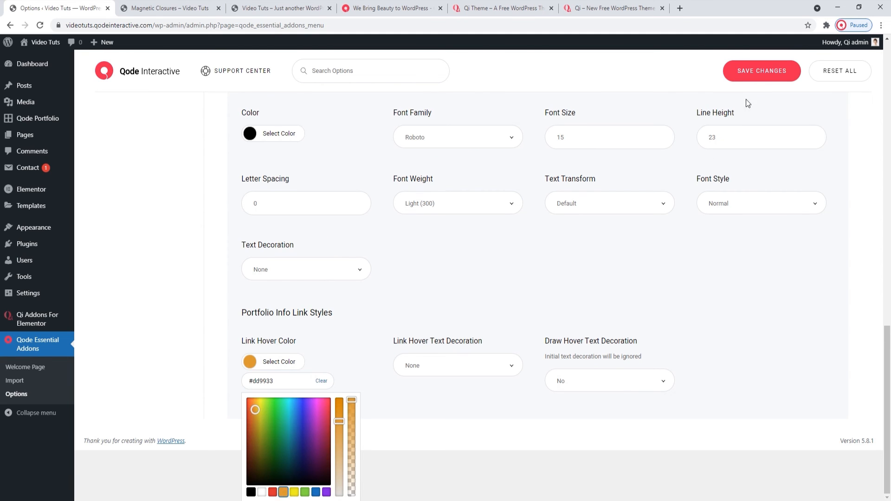
click(754, 80)
click(184, 4)
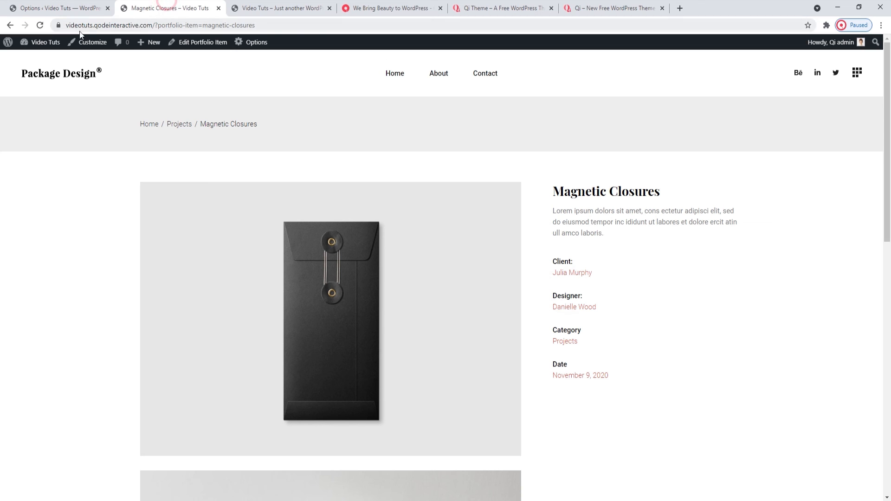
click(40, 25)
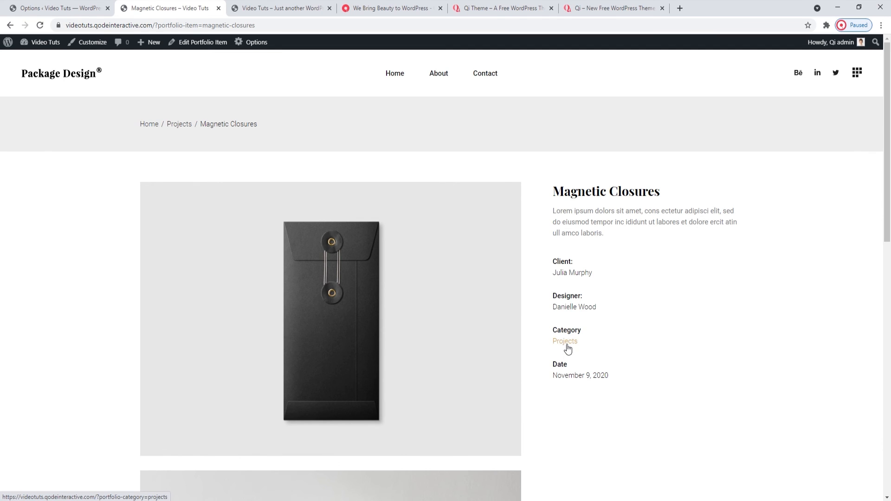
Restore the Portfolio Info link hover color to black, save the options, and review the reloaded Magnetic Closures page.
click(91, 8)
click(250, 415)
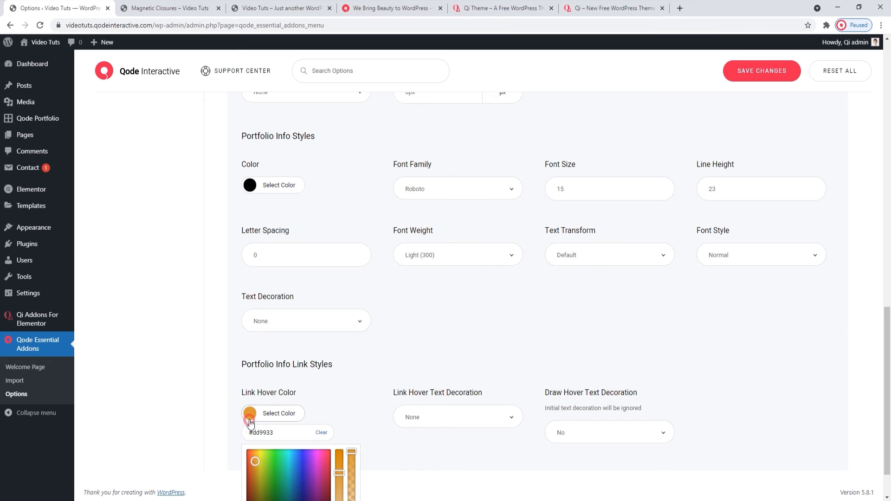
triple_click(277, 432)
right_click(278, 430)
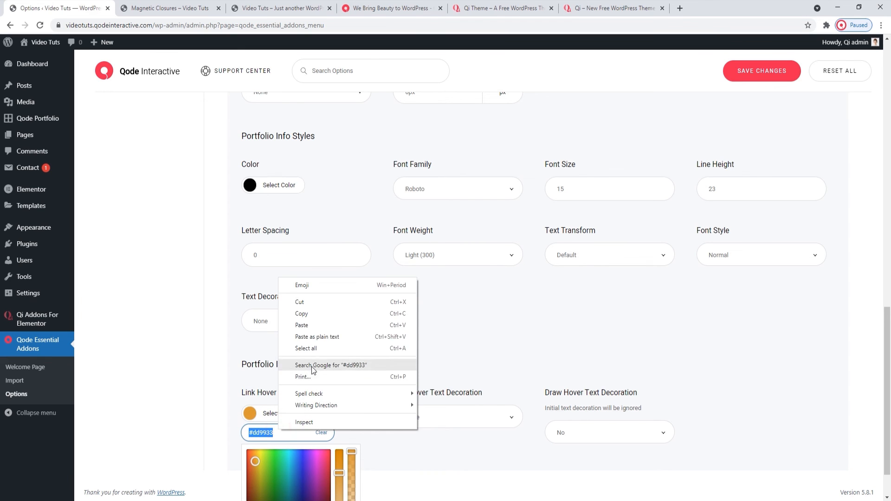
click(311, 326)
click(762, 71)
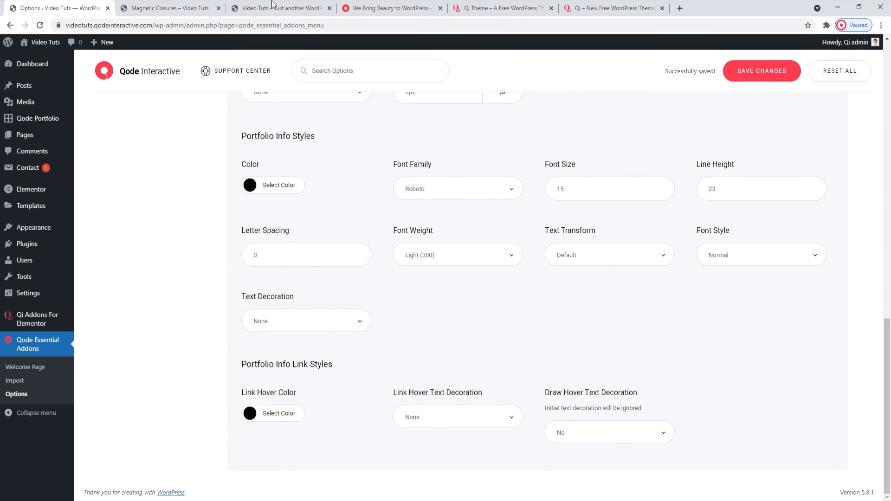
click(169, 8)
click(40, 25)
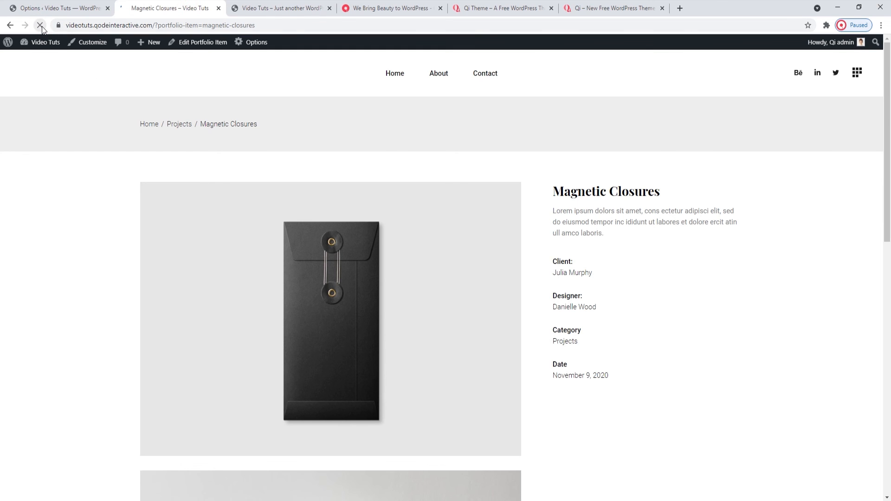
scroll(592, 219, down, 5)
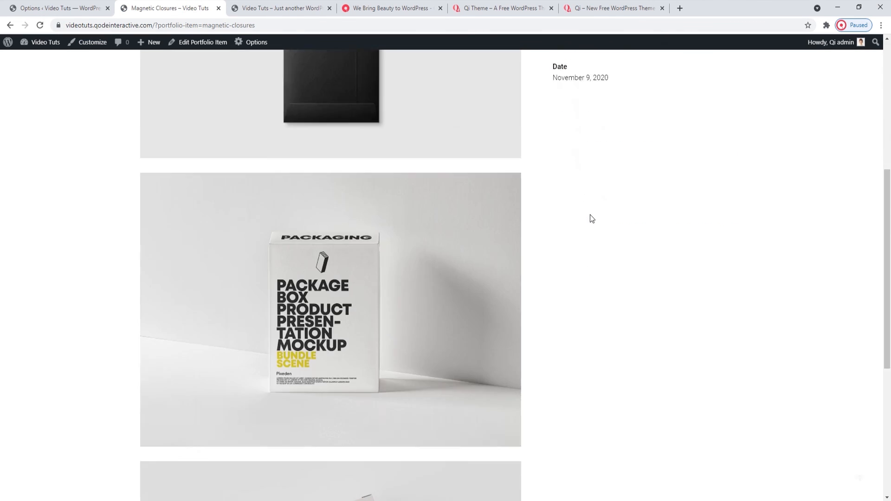
scroll(591, 218, down, 5)
scroll(590, 218, up, 10)
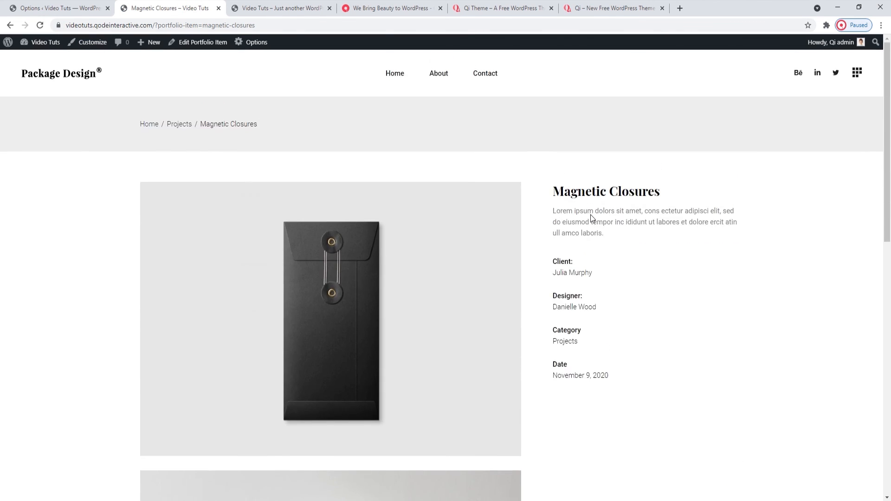
Open the global Typography options and inspect the title heading on the Magnetic Closures portfolio page.
click(88, 8)
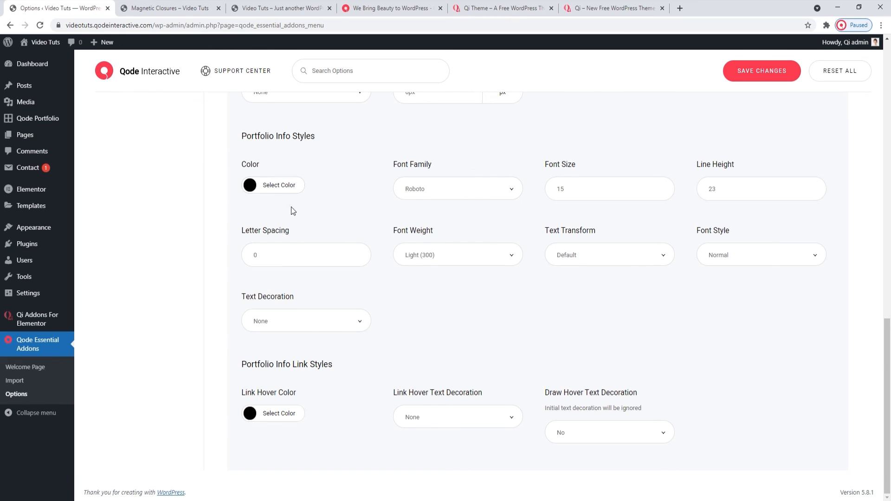
scroll(325, 218, up, 3)
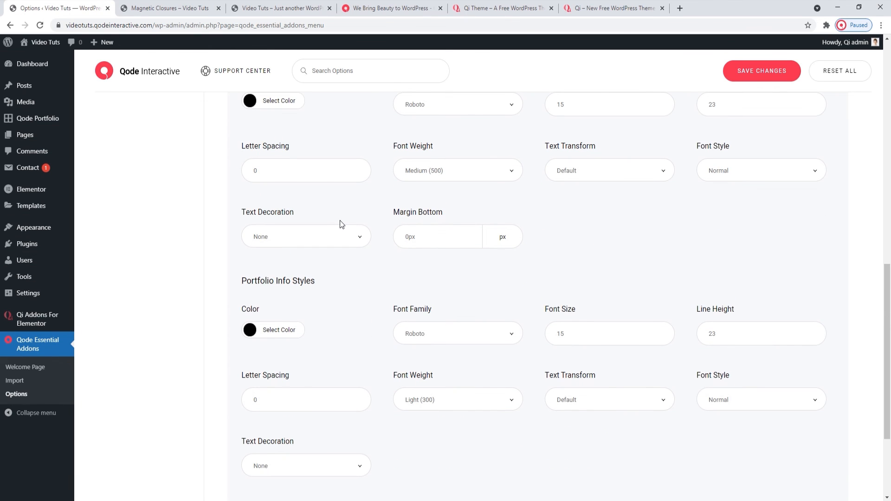
scroll(341, 226, up, 5)
scroll(342, 225, up, 7)
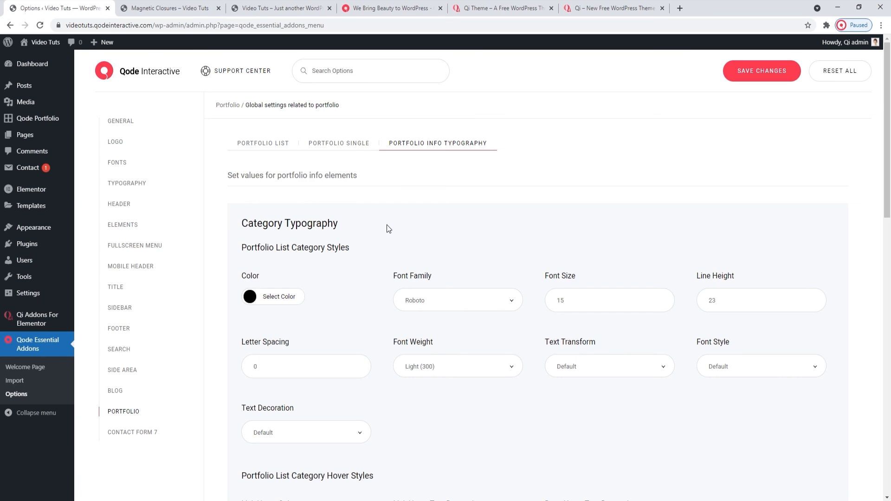
click(139, 184)
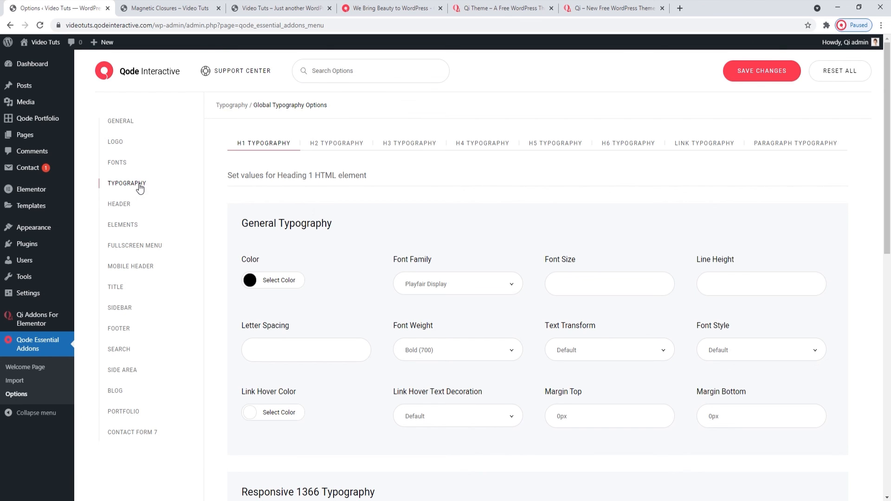
click(169, 8)
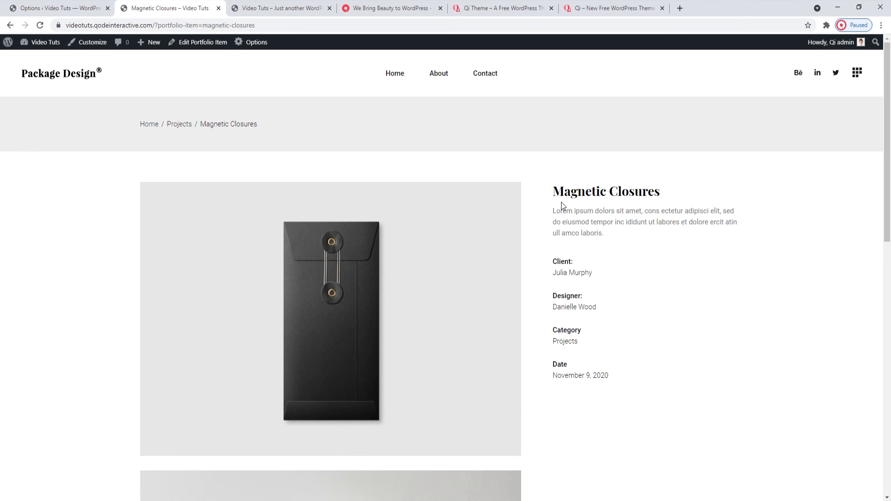
click(68, 2)
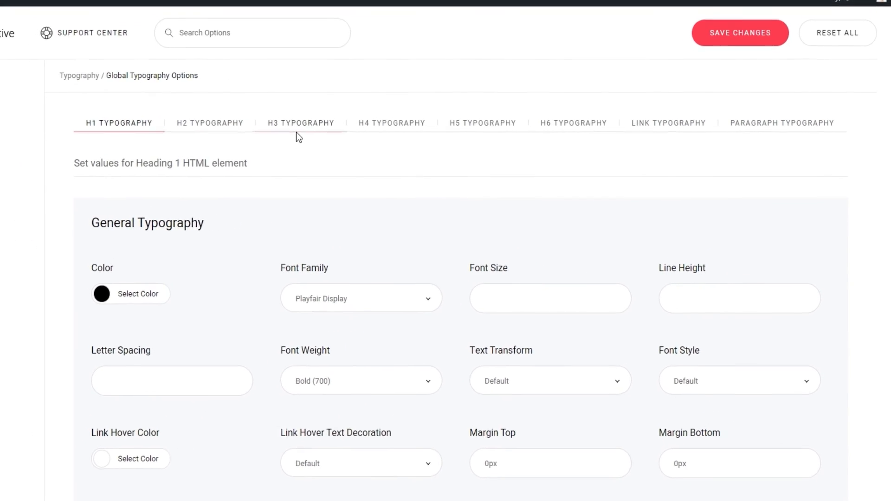
Cut the H3 typography color code and set the H3 color to orange #dd9933.
click(354, 133)
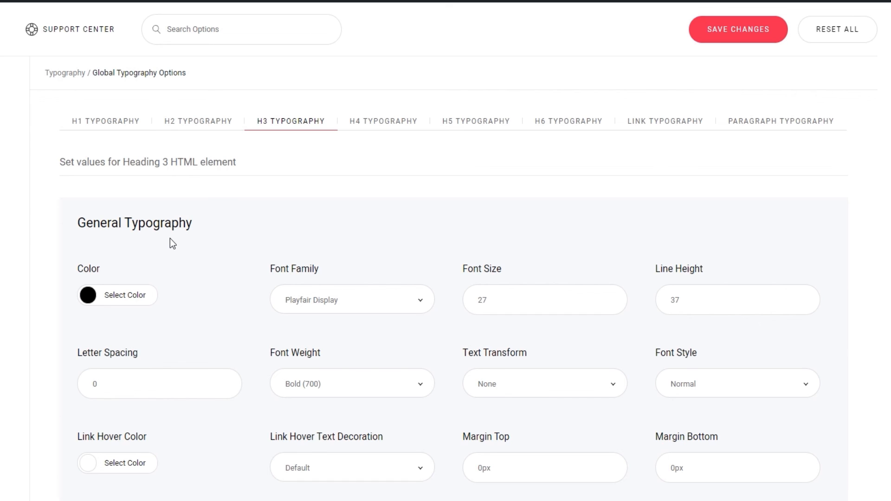
click(88, 297)
key(ctrl+c)
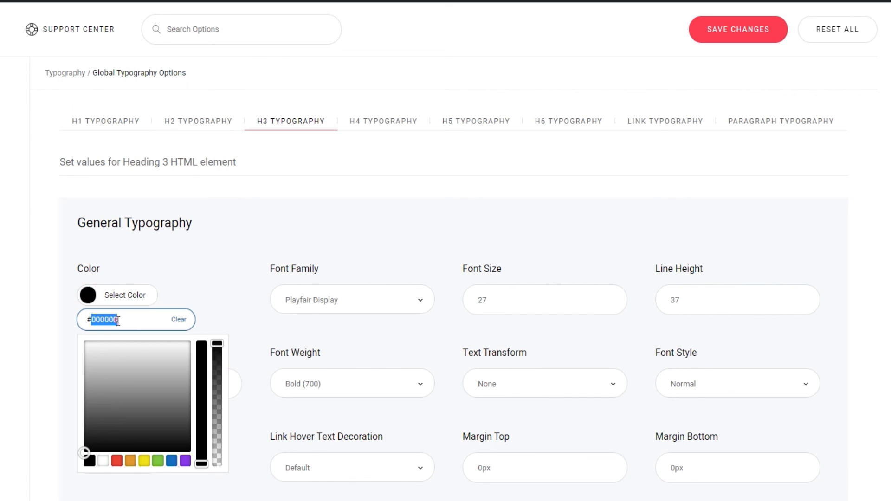
right_click(119, 322)
click(144, 352)
click(133, 462)
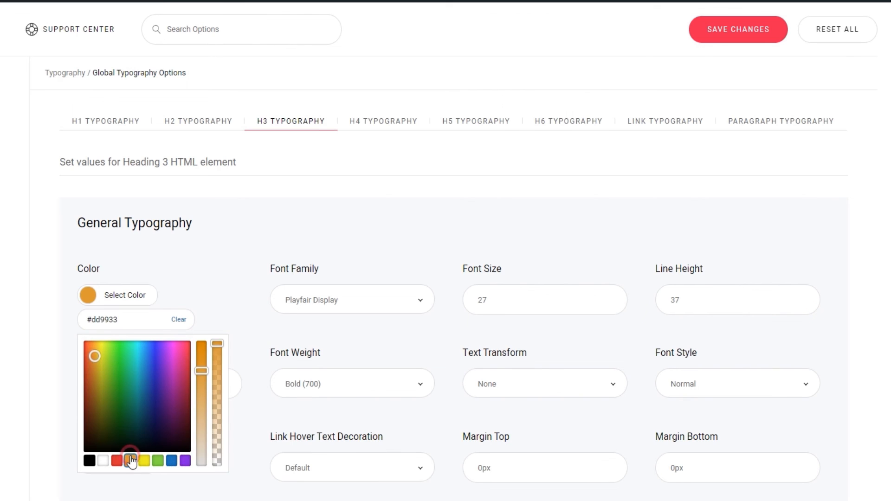
Save the options and reload the Magnetic Closures page to check its title color.
click(749, 55)
click(174, 6)
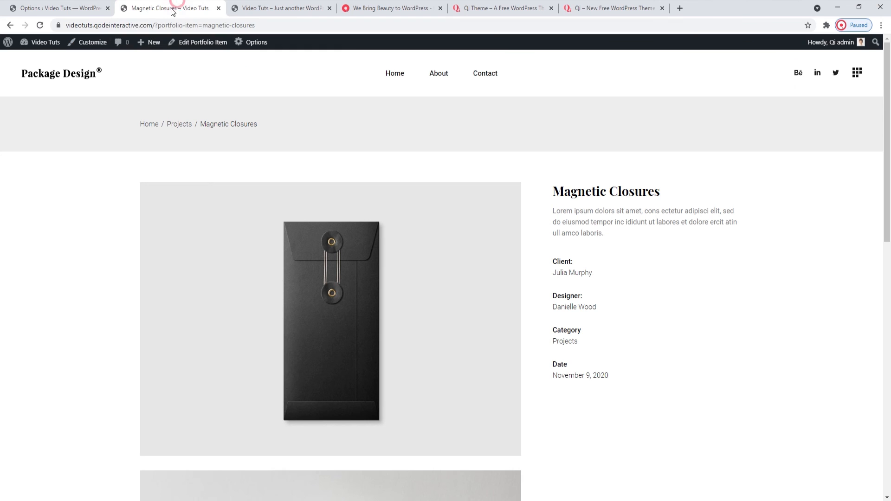
click(40, 25)
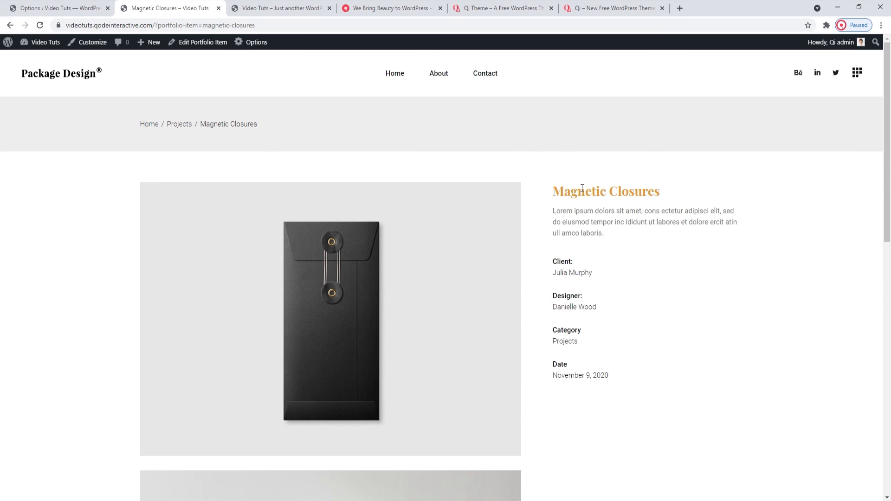
Restore the H3 typography color to black #000000 and save the options.
click(58, 8)
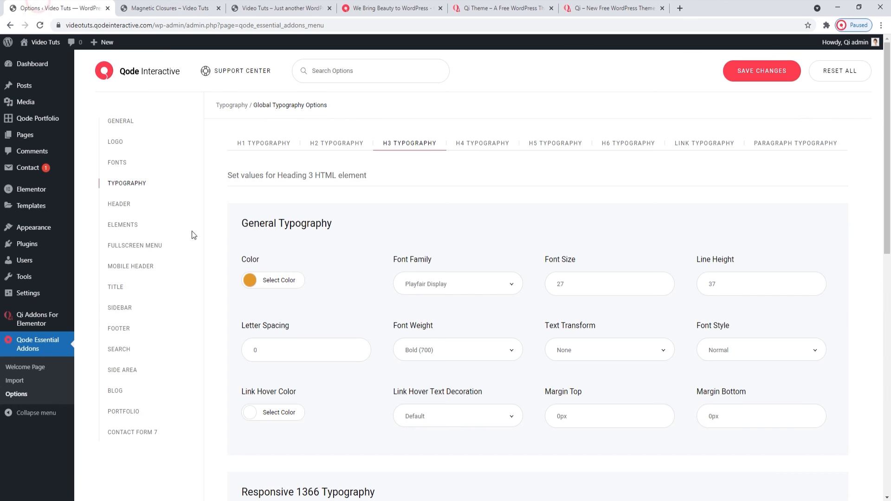
click(250, 281)
triple_click(270, 300)
right_click(269, 301)
click(306, 346)
click(253, 283)
click(750, 77)
Open the H4 typography options, then check the reloaded Magnetic Closures title and the item titles in the home page portfolio list.
click(485, 143)
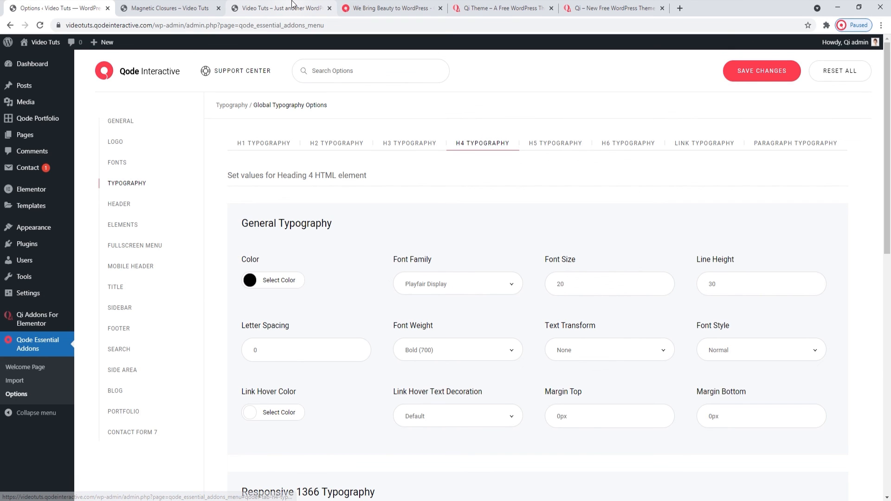
click(160, 8)
click(40, 26)
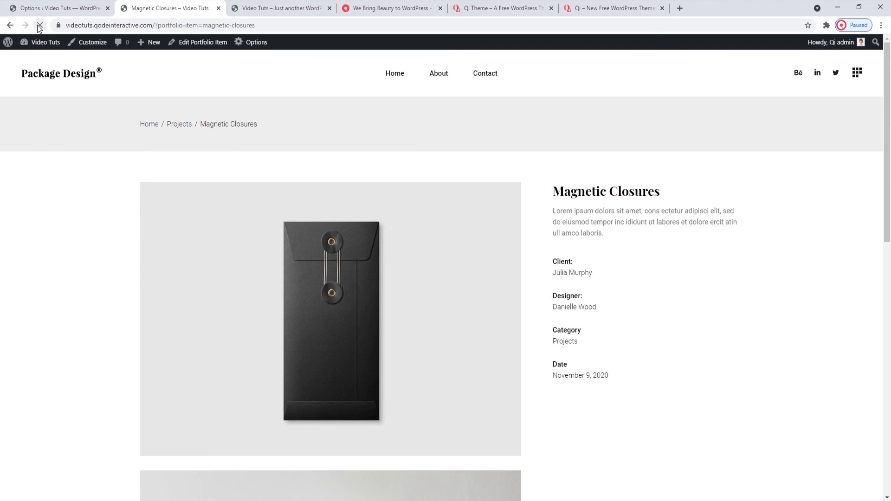
click(238, 8)
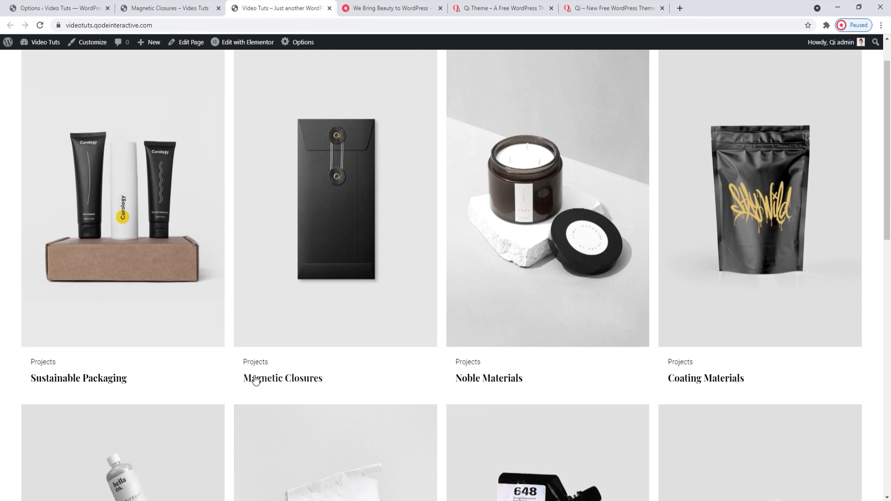
Cut the H4 typography color code and set the H4 color to red.
click(76, 5)
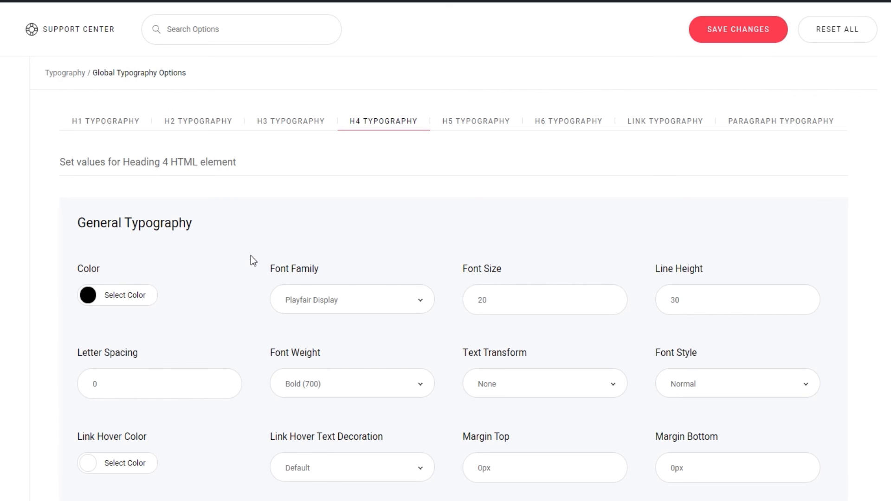
click(114, 297)
triple_click(123, 319)
right_click(122, 318)
click(148, 348)
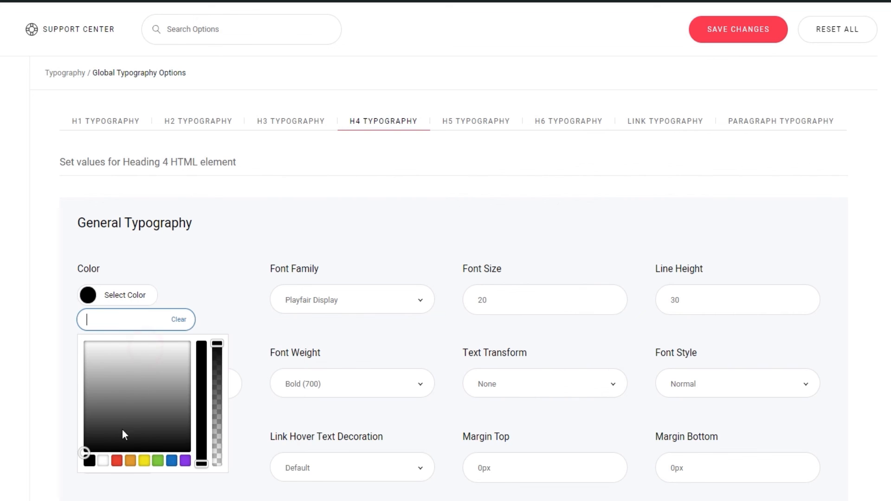
click(120, 461)
Save the options and reload the home page to check the portfolio list title color.
click(739, 30)
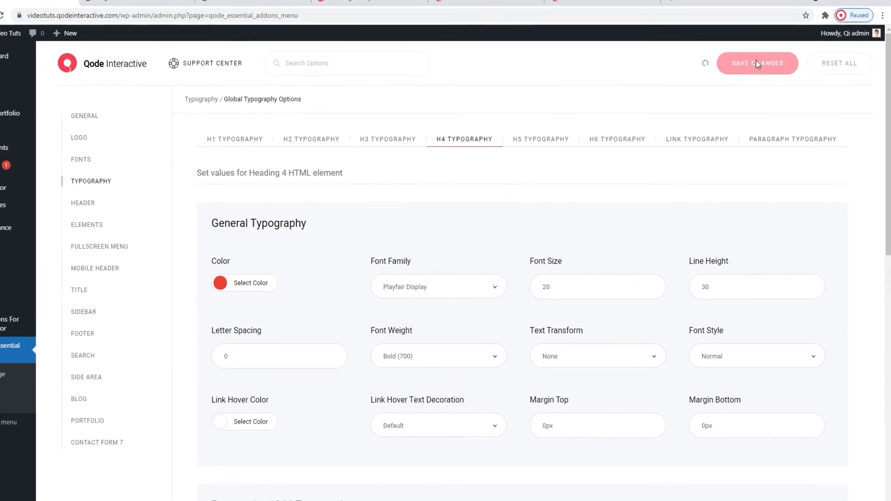
click(279, 8)
click(39, 26)
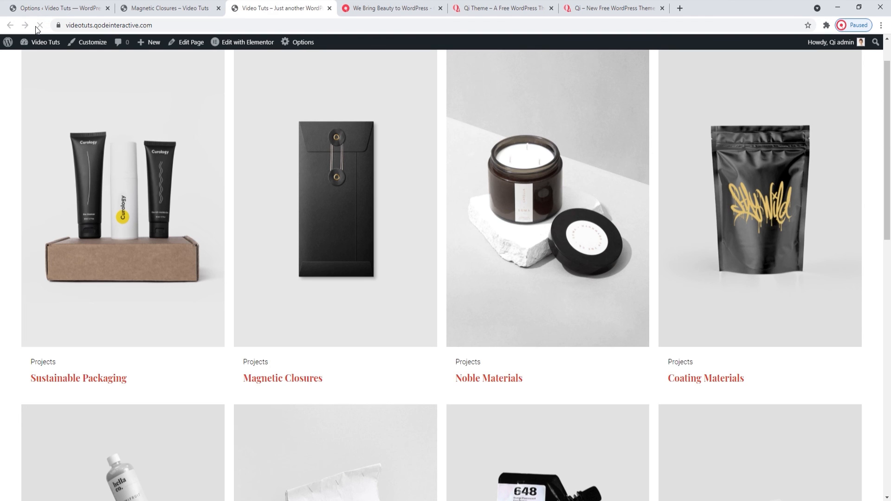
Restore the H4 typography color to black and save the options.
click(46, 8)
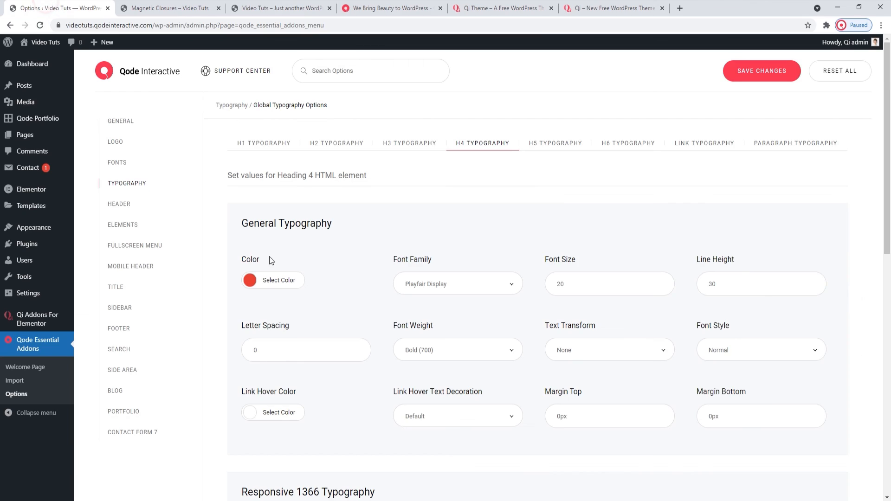
click(261, 280)
click(268, 299)
triple_click(268, 299)
right_click(269, 298)
click(279, 337)
click(249, 281)
click(749, 84)
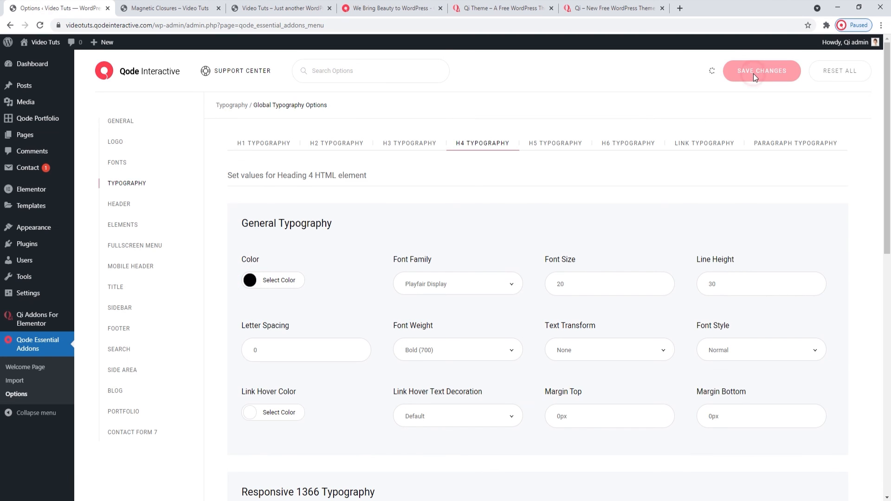
Reload the home page and review the portfolio list titles down to the footer.
click(244, 6)
click(40, 25)
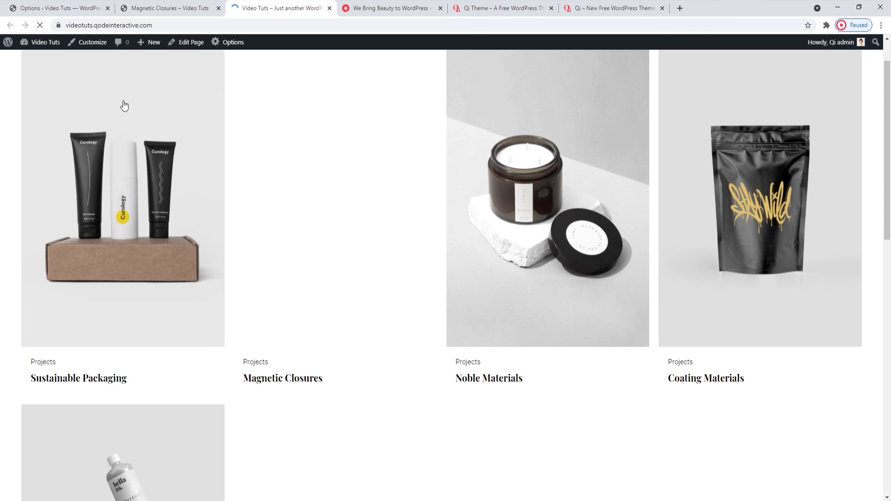
drag(887, 148, 884, 382)
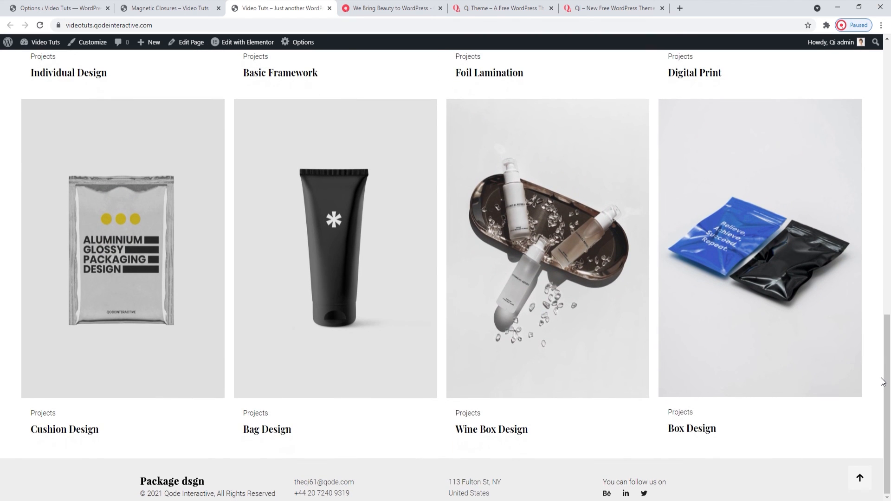